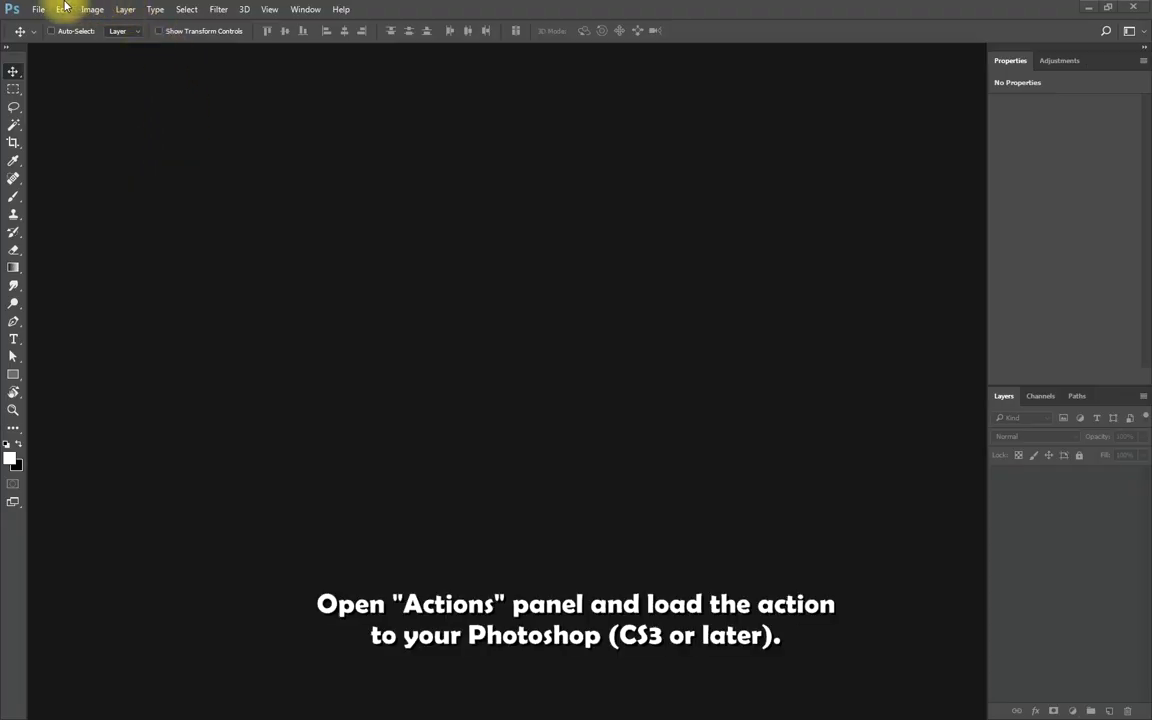
Load the Fantasy Clouds.atn action set into the Actions panel.
left_click(44, 9)
left_click(43, 24)
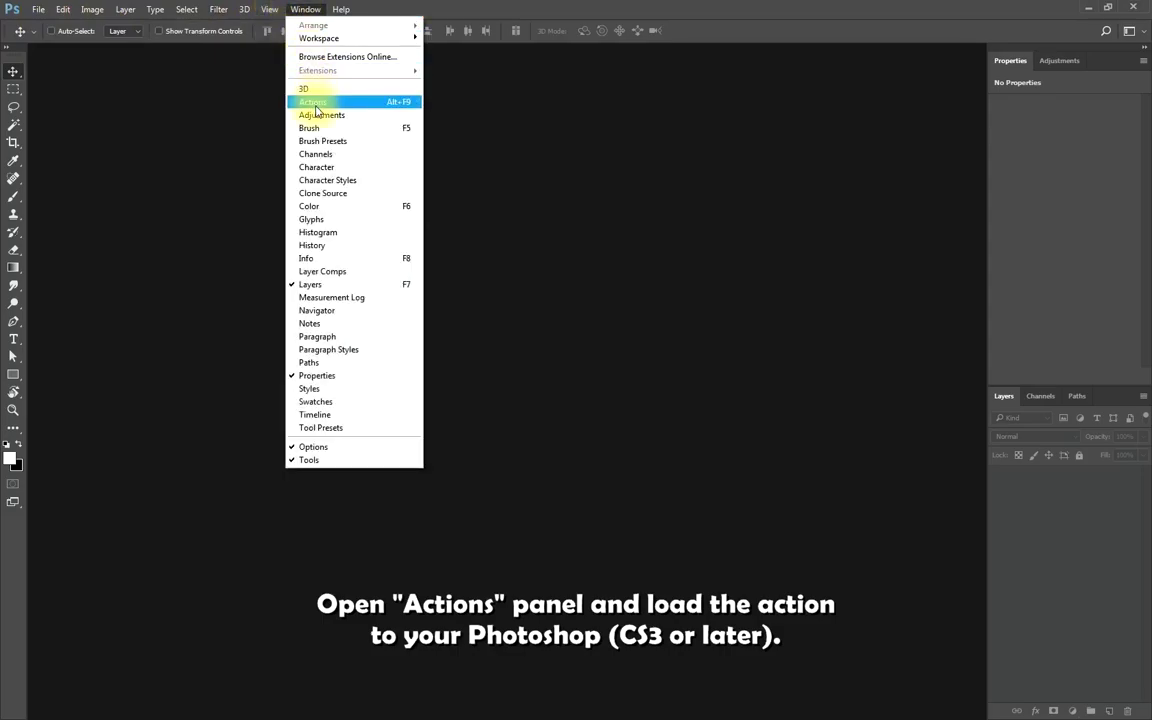
left_click(314, 102)
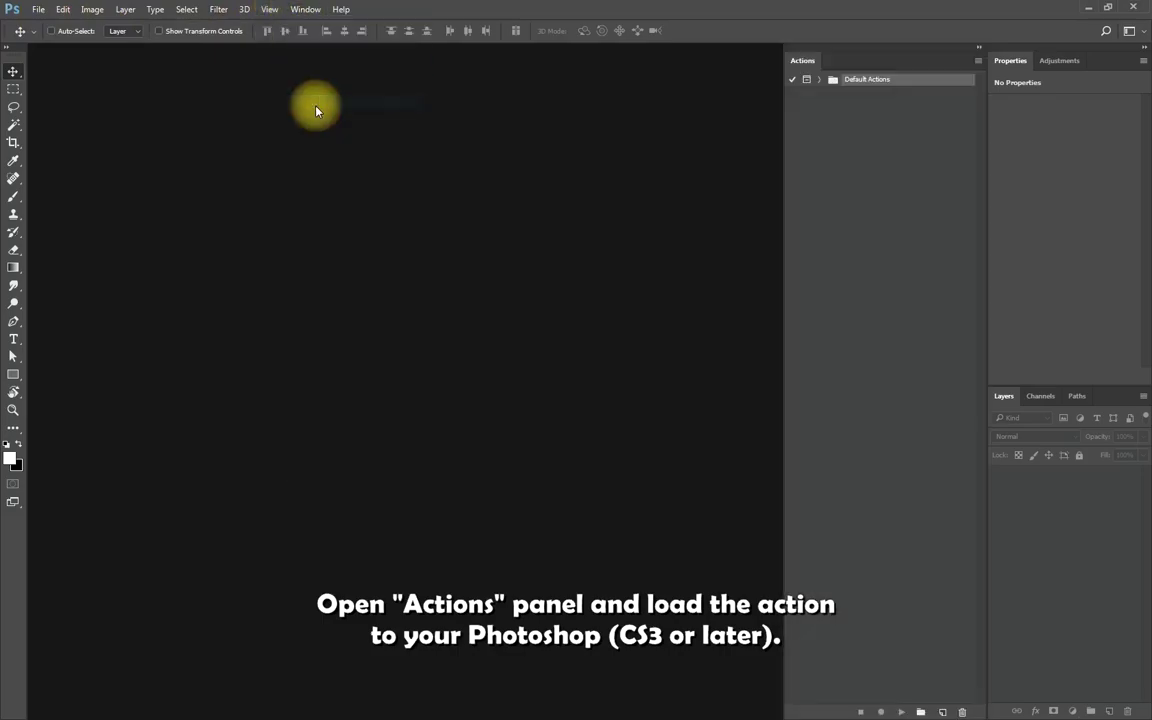
left_click(982, 63)
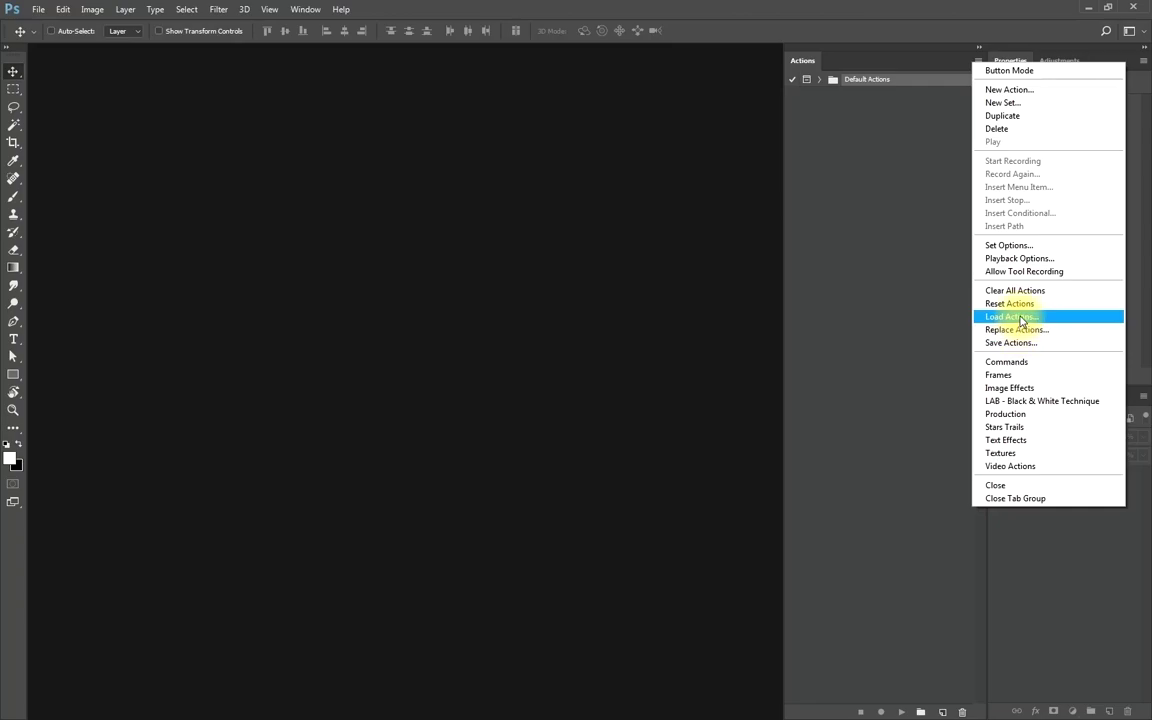
left_click(1021, 318)
left_click(87, 113)
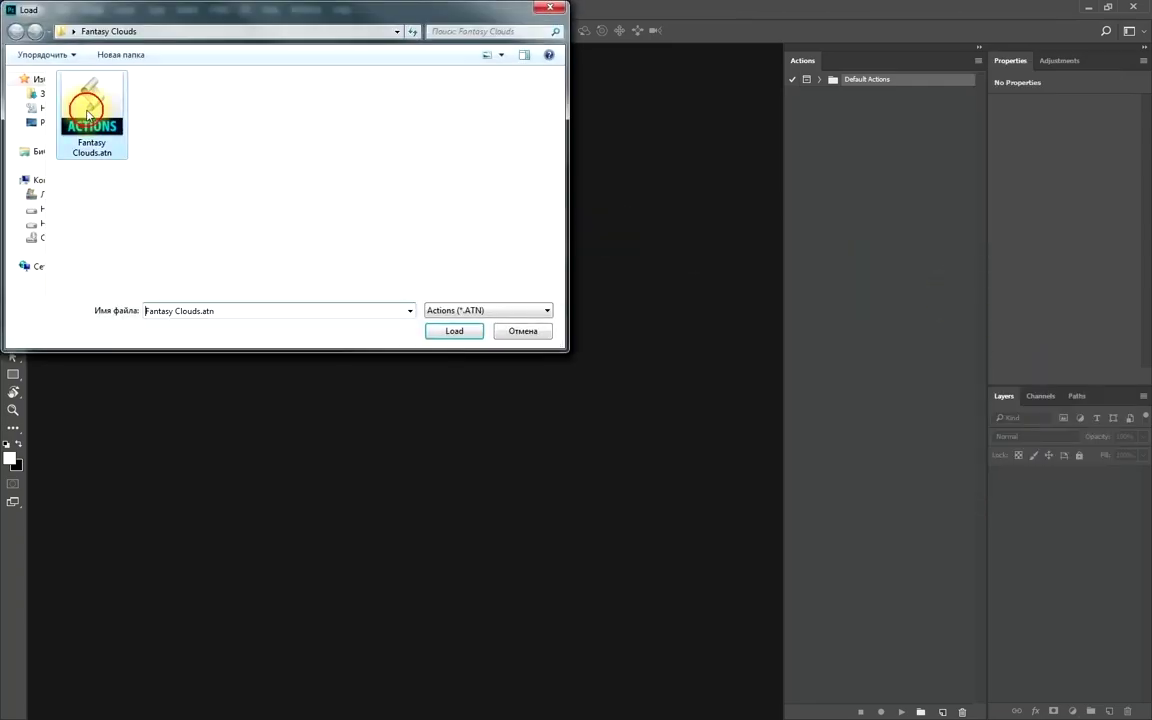
double_click(87, 113)
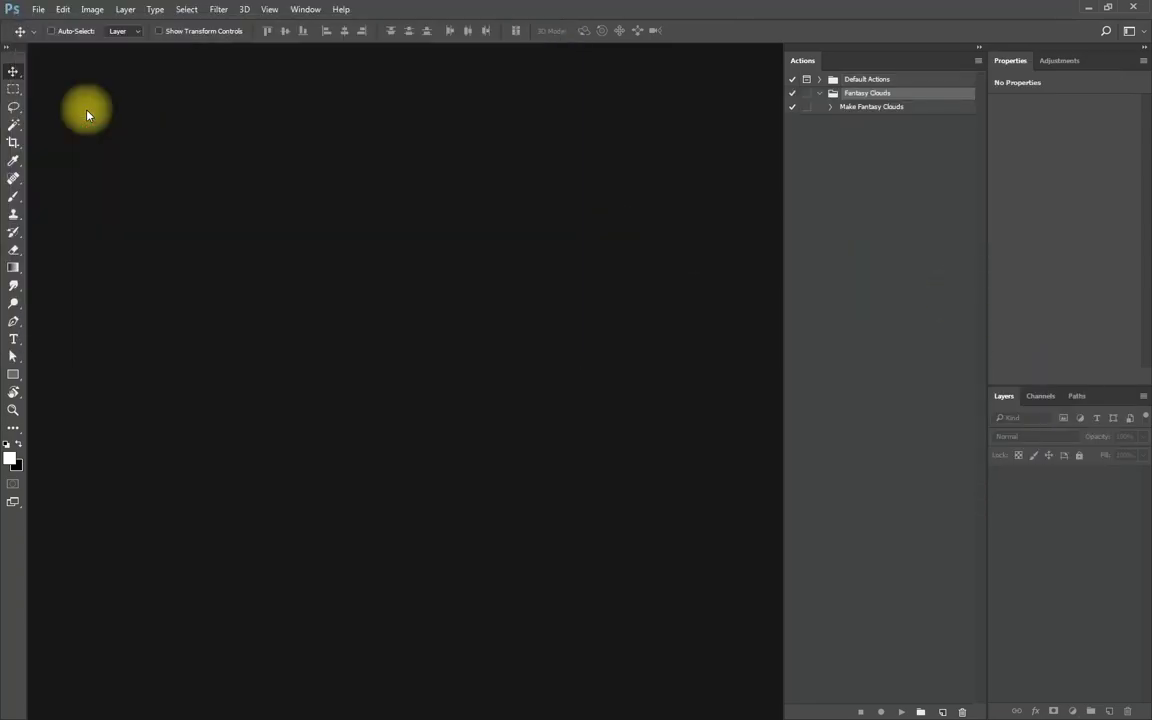
Load Fantasy Clouds Brushes.abr through the Preset Manager.
left_click(38, 10)
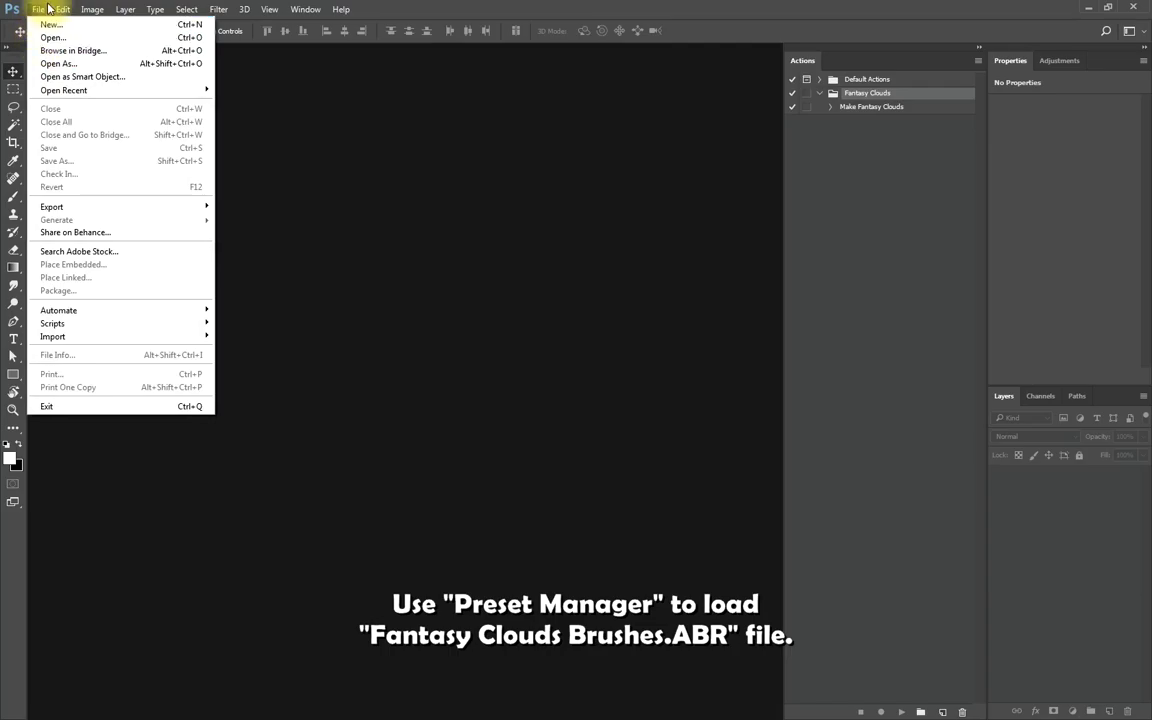
mouse_move(140, 426)
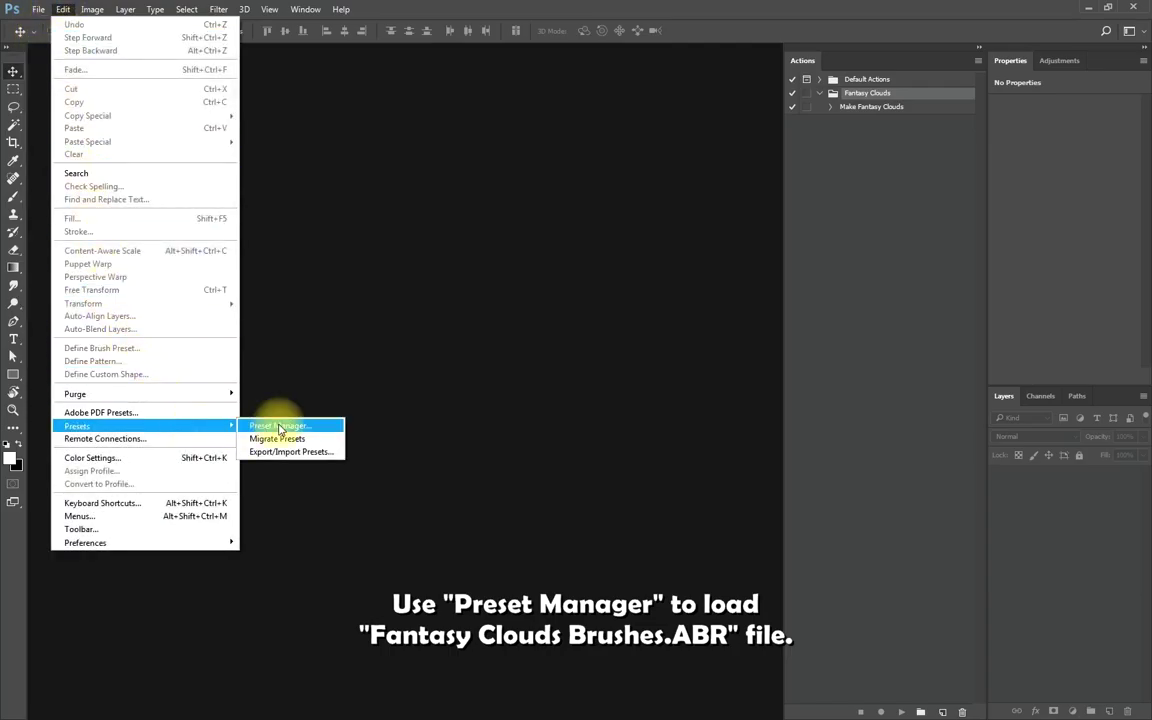
left_click(272, 426)
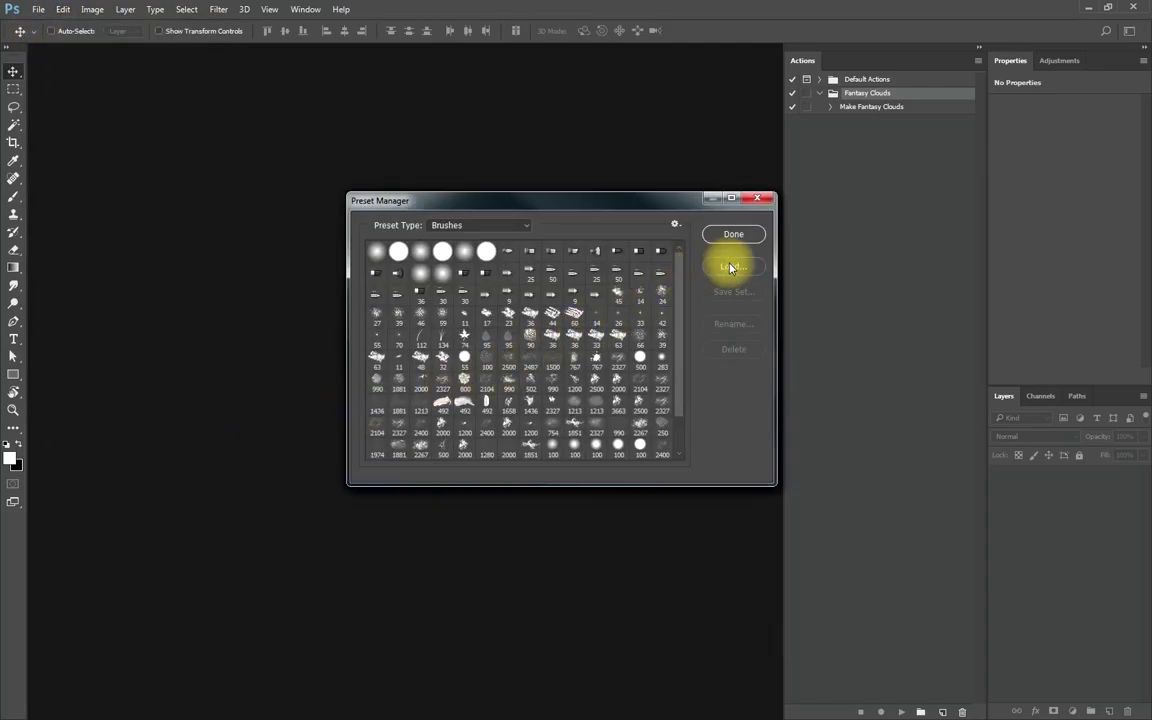
left_click(728, 266)
double_click(430, 322)
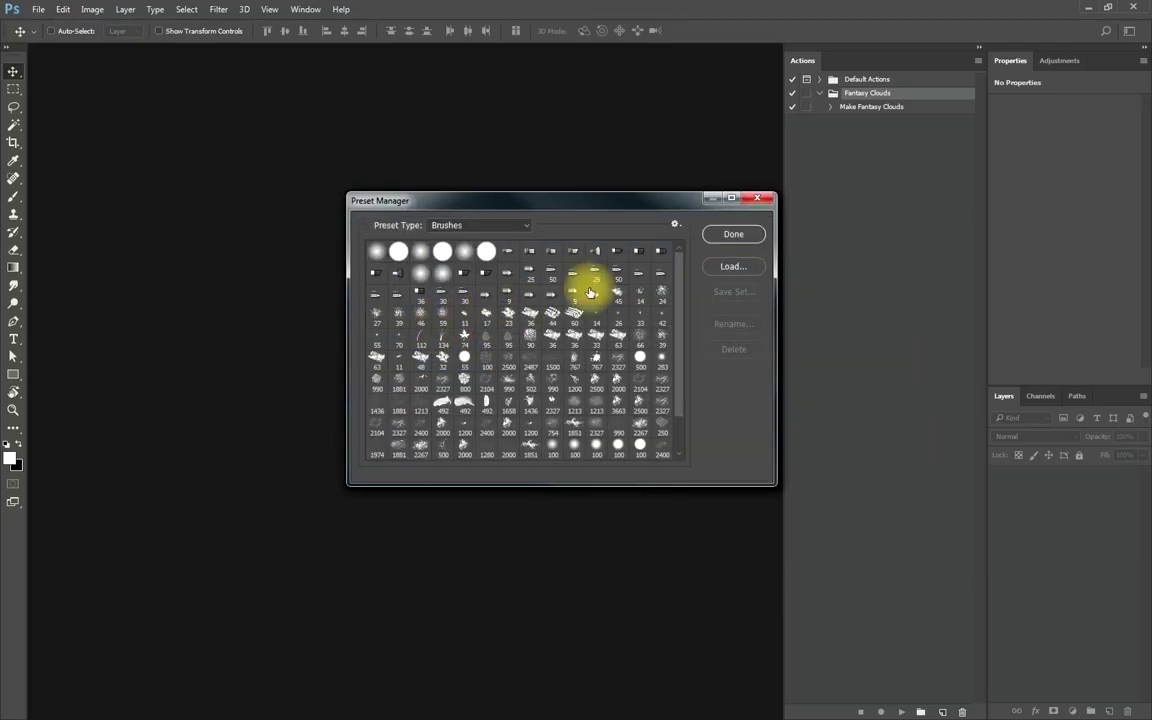
left_click(740, 238)
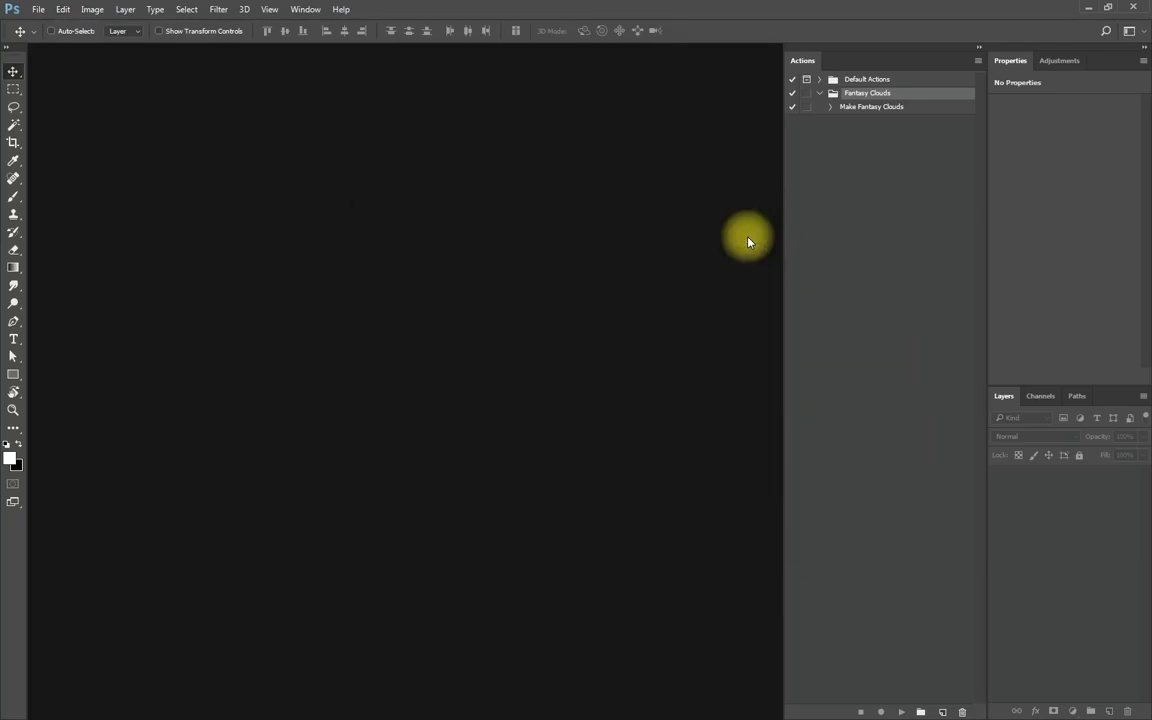
Open the eagle photo bird.psd.
left_click(38, 9)
left_click(50, 37)
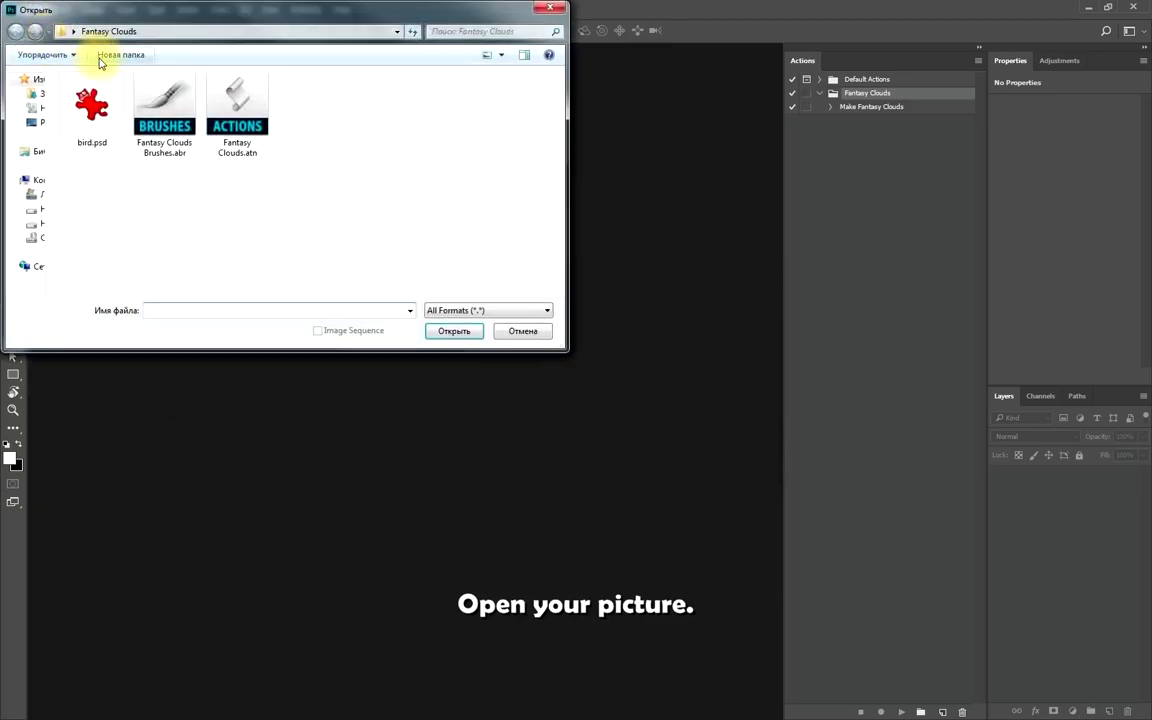
double_click(94, 115)
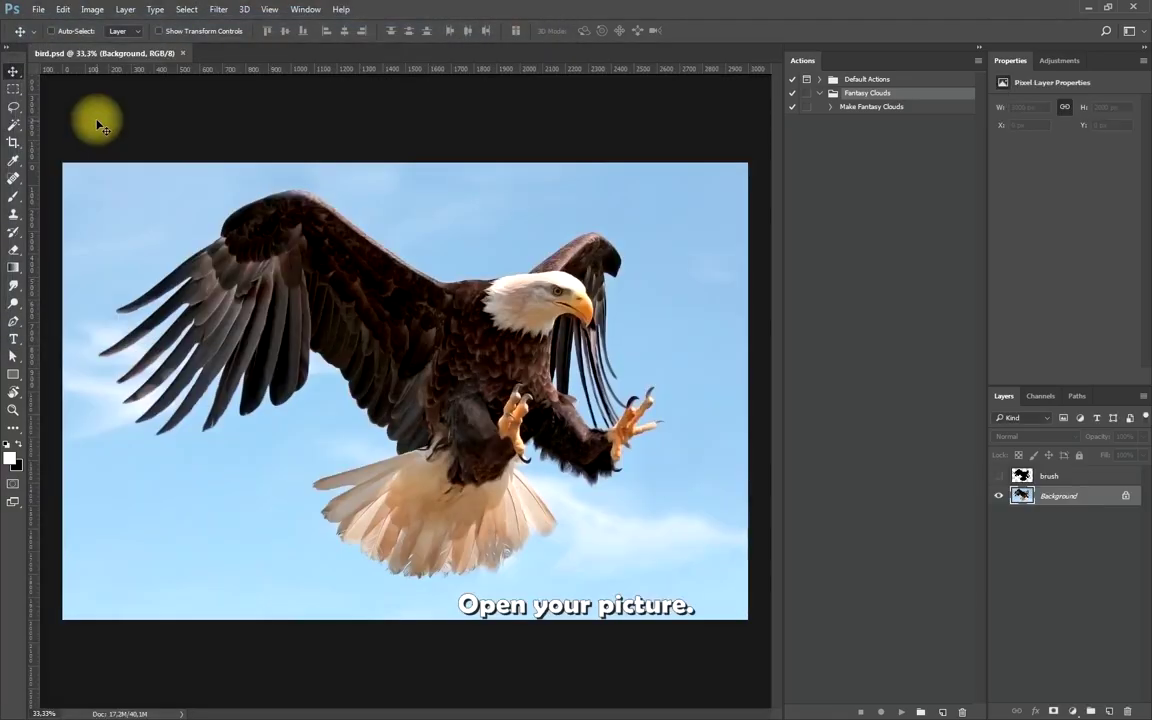
Show the brush layer and align its black silhouette over the eagle.
left_click(1050, 476)
left_click(996, 477)
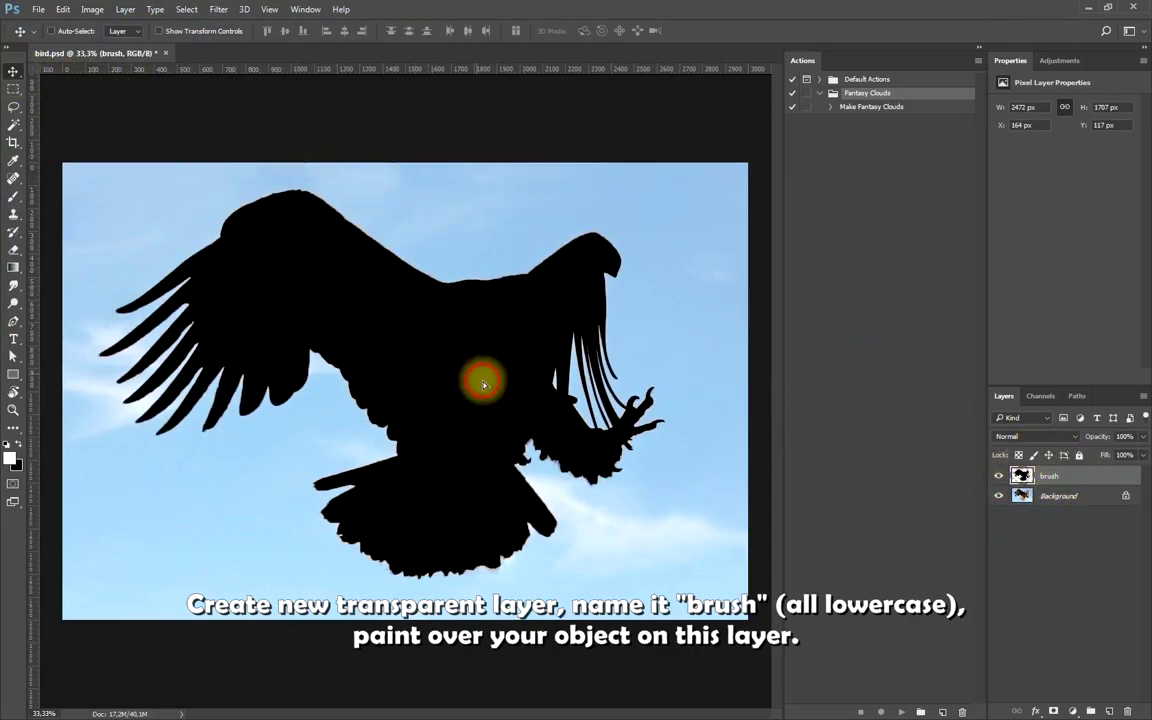
mouse_move(472, 368)
left_mouse_down()
mouse_move(541, 377)
mouse_move(674, 428)
left_mouse_up()
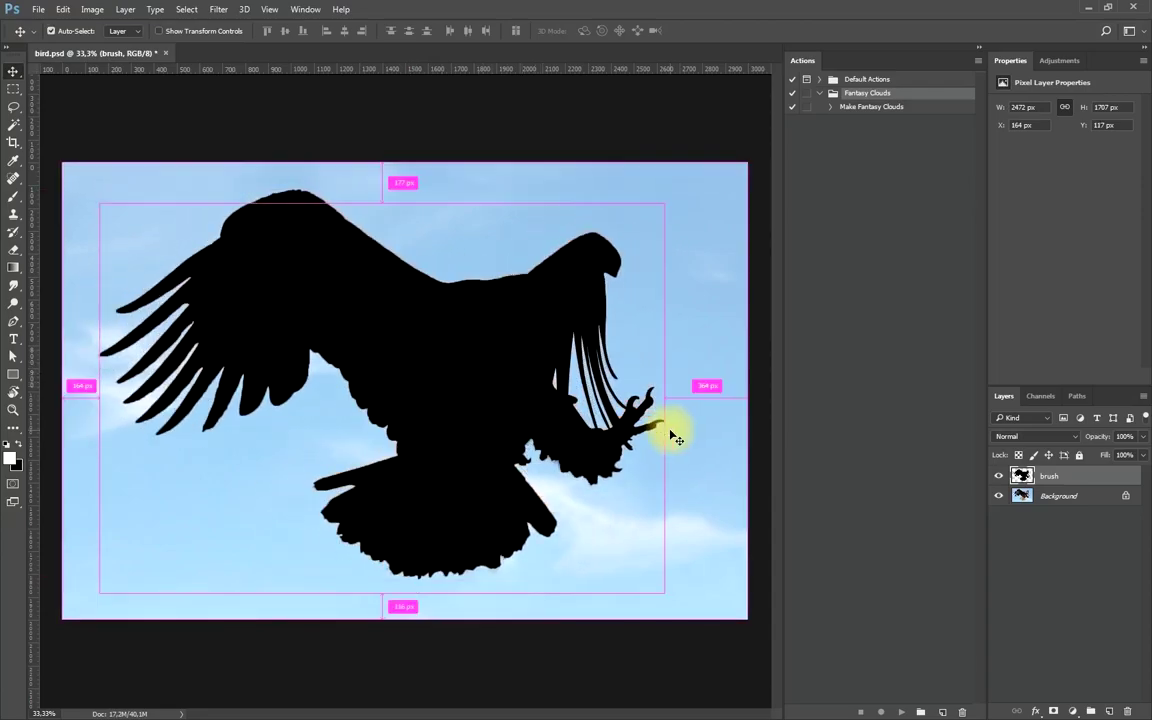
left_click(998, 476)
left_click(998, 476)
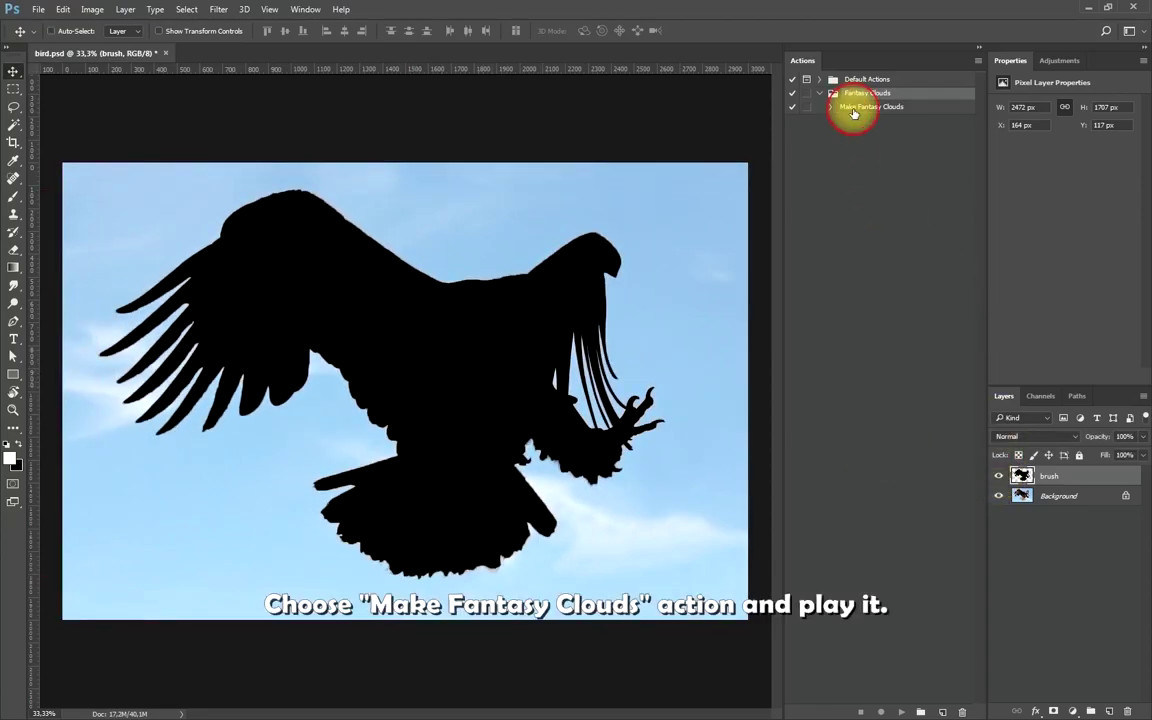
Play the Make Fantasy Clouds action, then select the soft contrast layer.
left_click(854, 108)
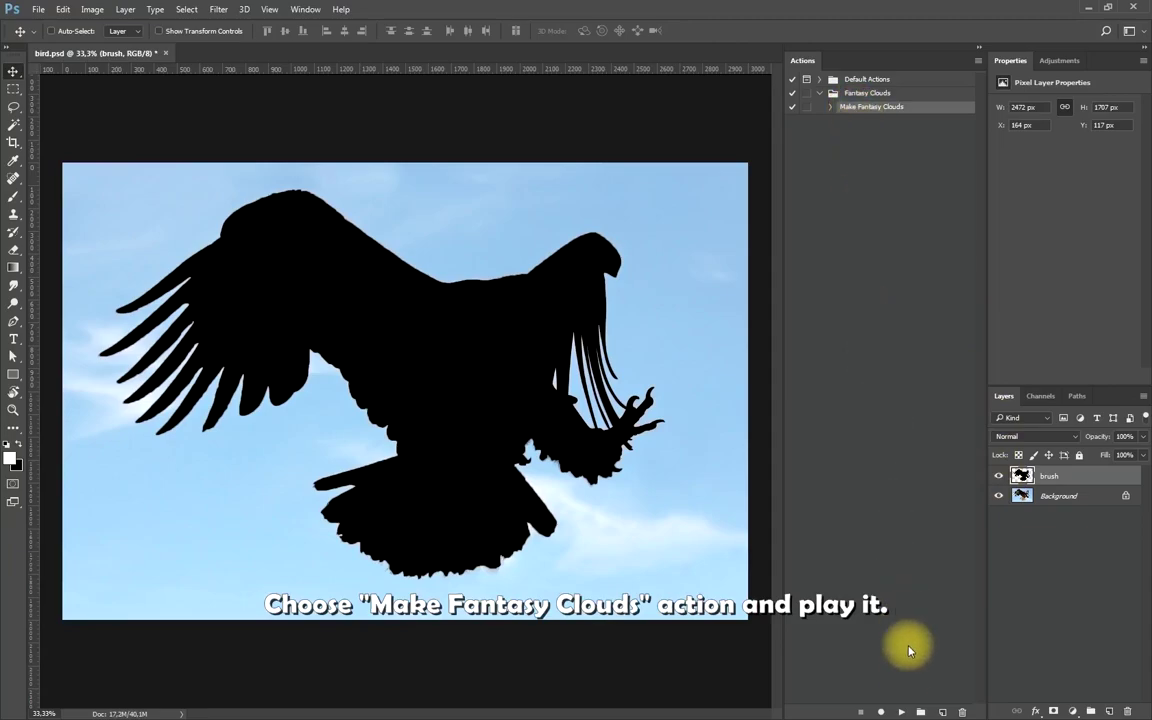
left_click(900, 712)
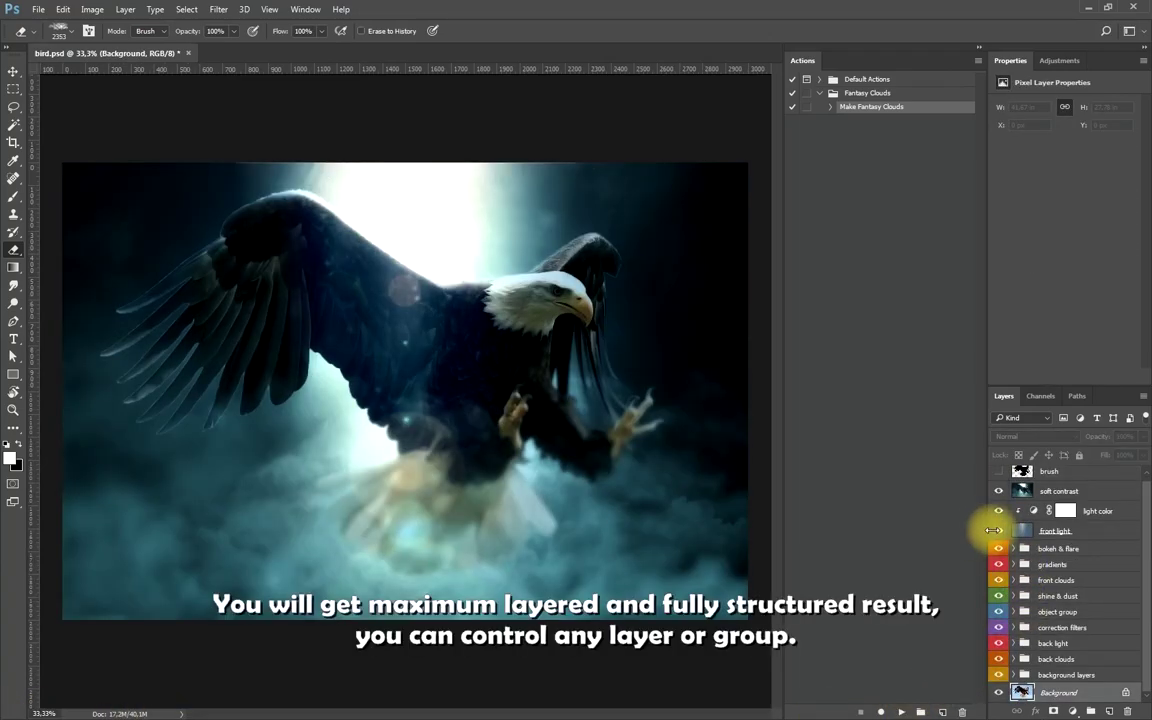
left_click(1069, 492)
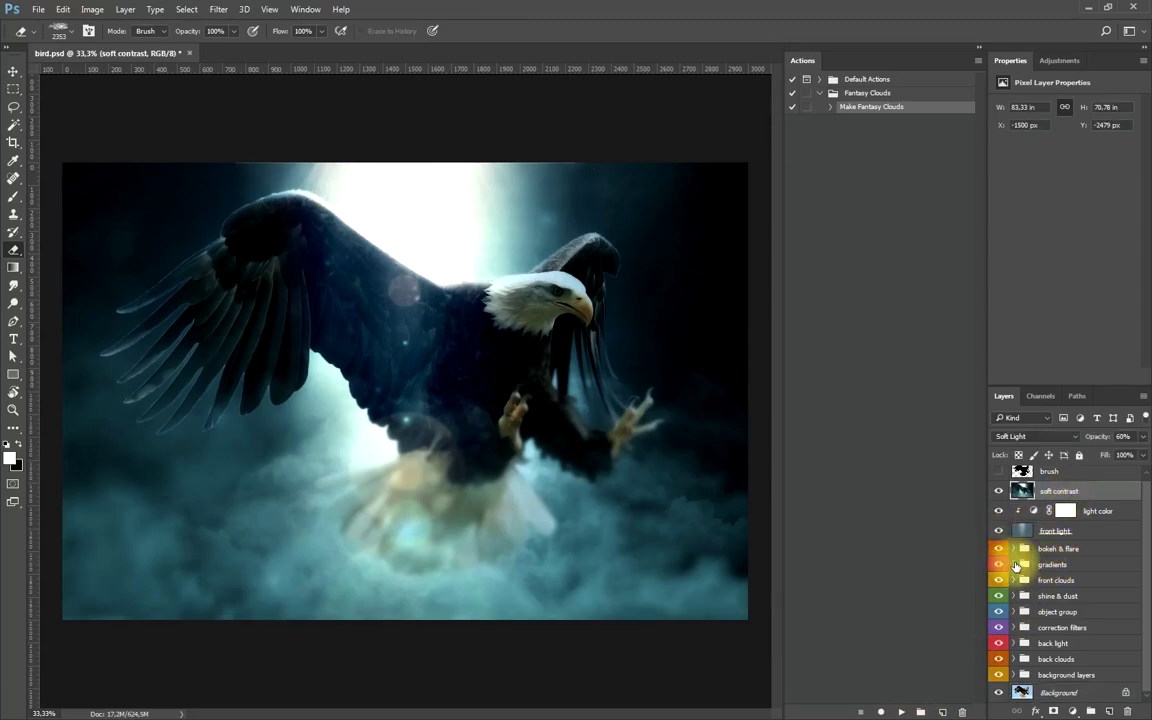
Expand the gradients group and toggle gradients 1–4 to compare their tints.
left_click(1015, 565)
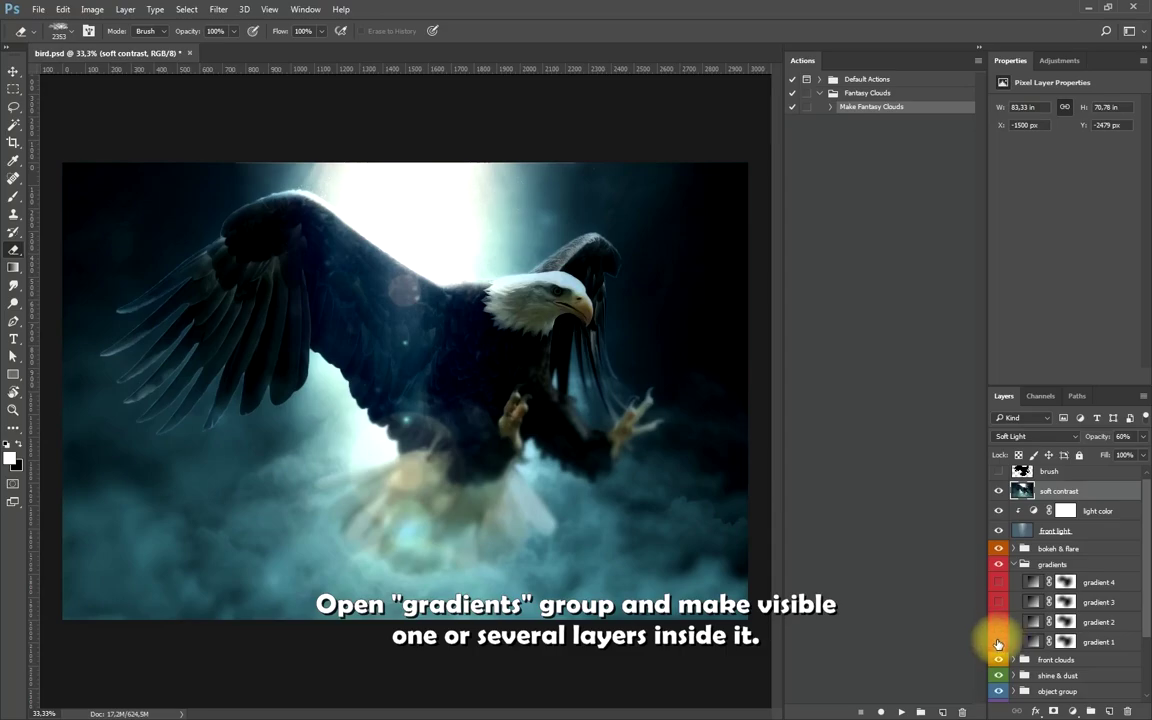
left_click(998, 642)
left_click(998, 642)
left_click(998, 622)
left_click(998, 604)
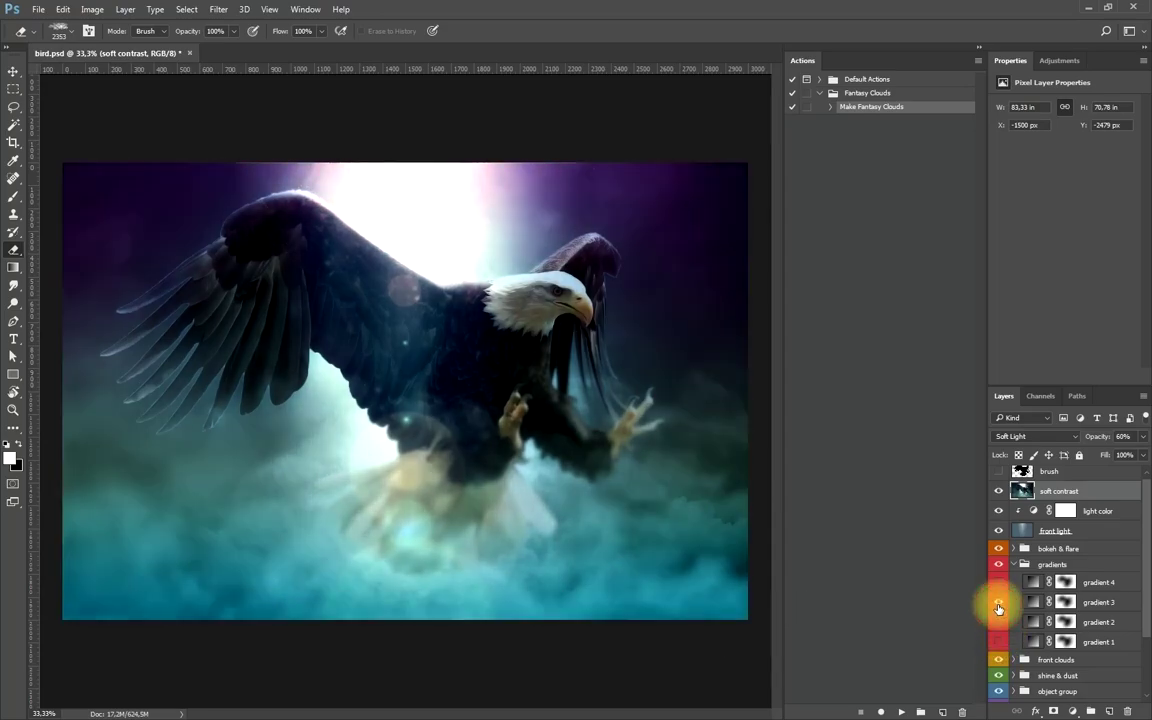
left_click(1000, 588)
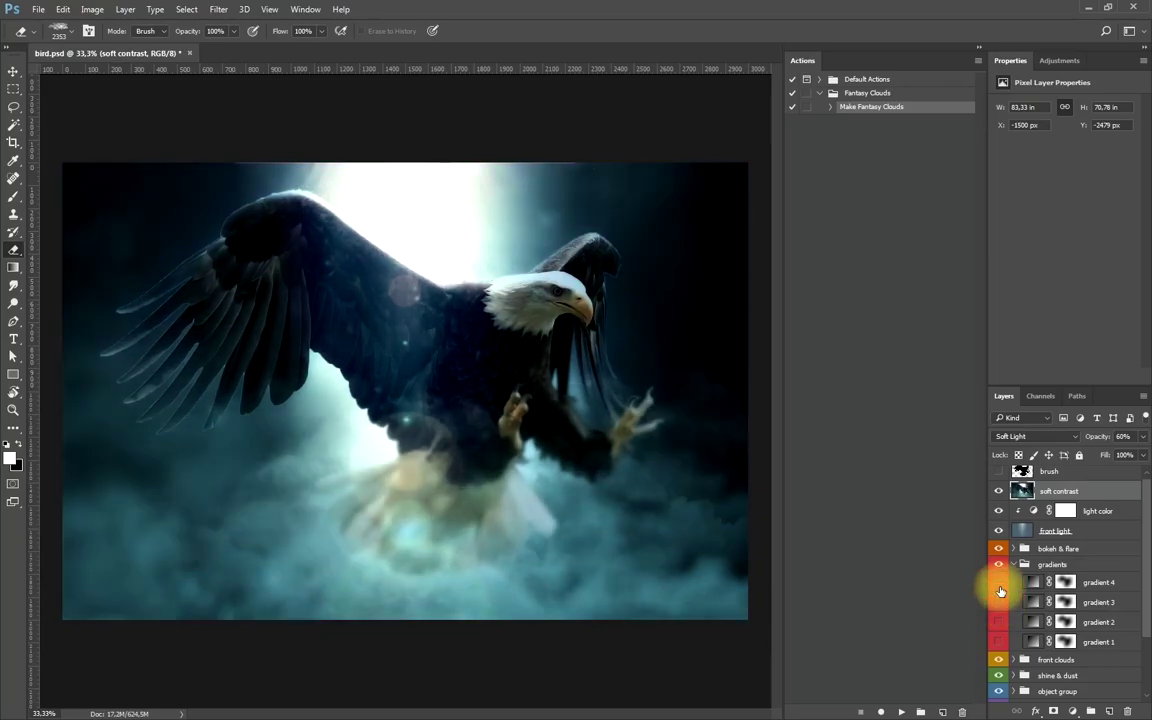
left_click(1000, 590)
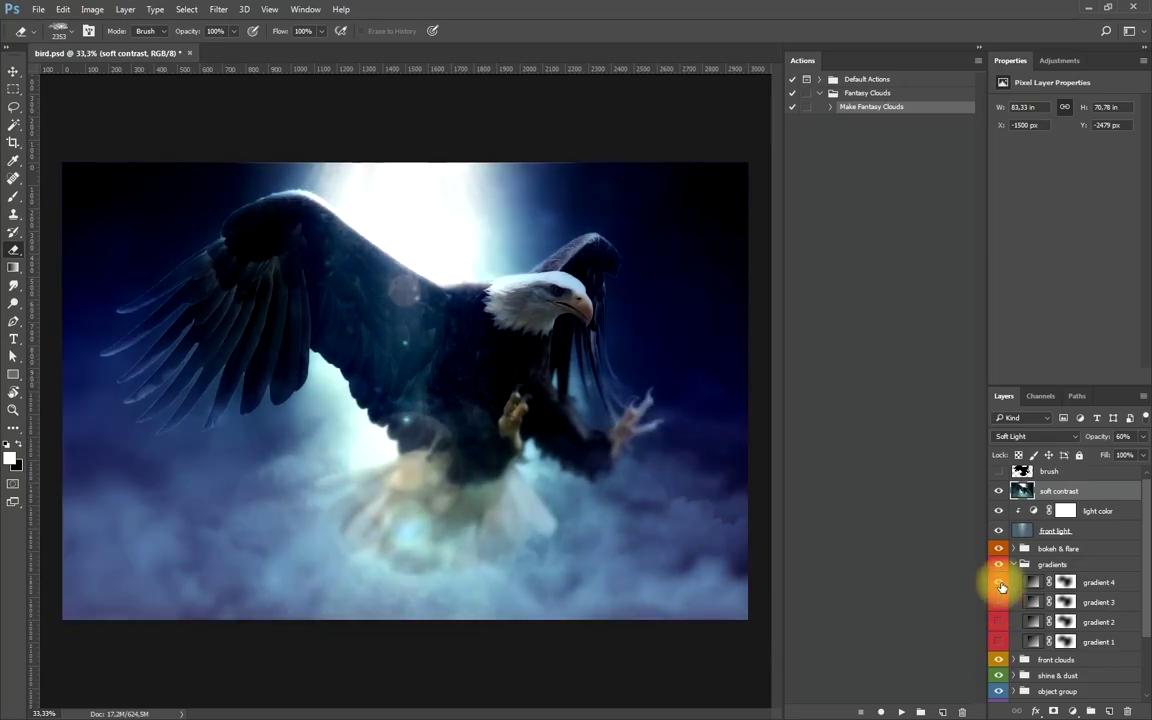
left_click(998, 605)
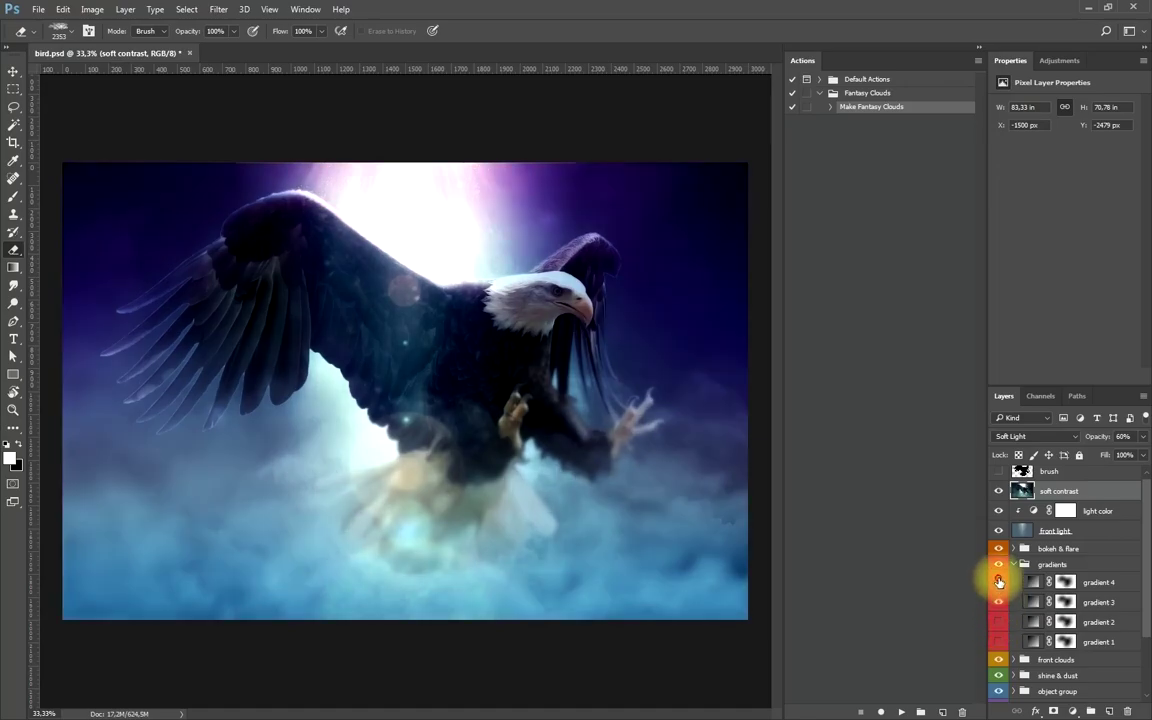
Settle on gradient 2 hidden with gradients 1, 3 and 4 shown, selecting gradient 4.
left_click(999, 582)
left_click(1000, 622)
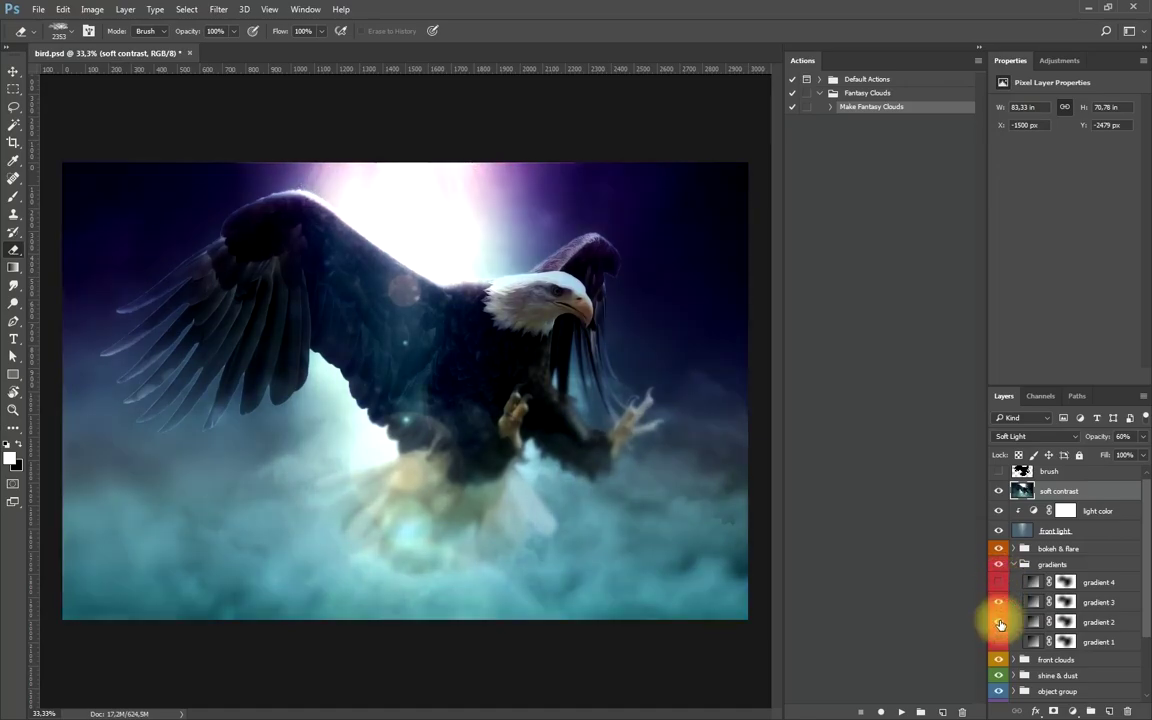
left_click(1000, 642)
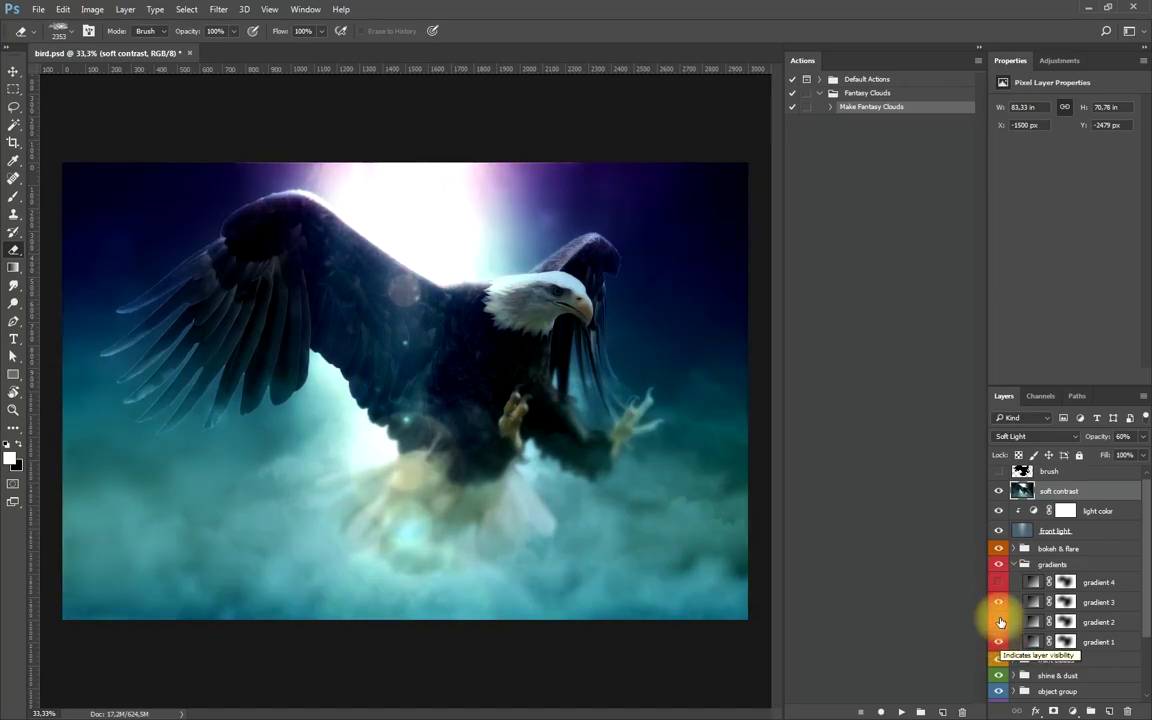
left_click(998, 583)
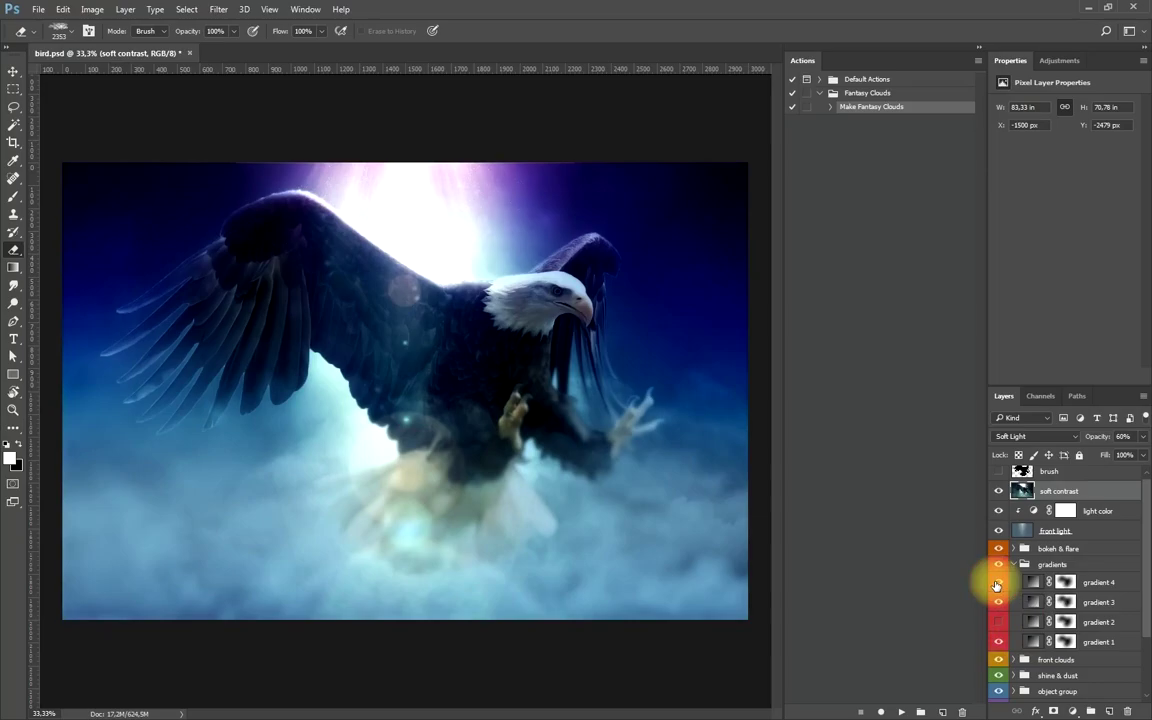
left_click(998, 603)
left_click(998, 607)
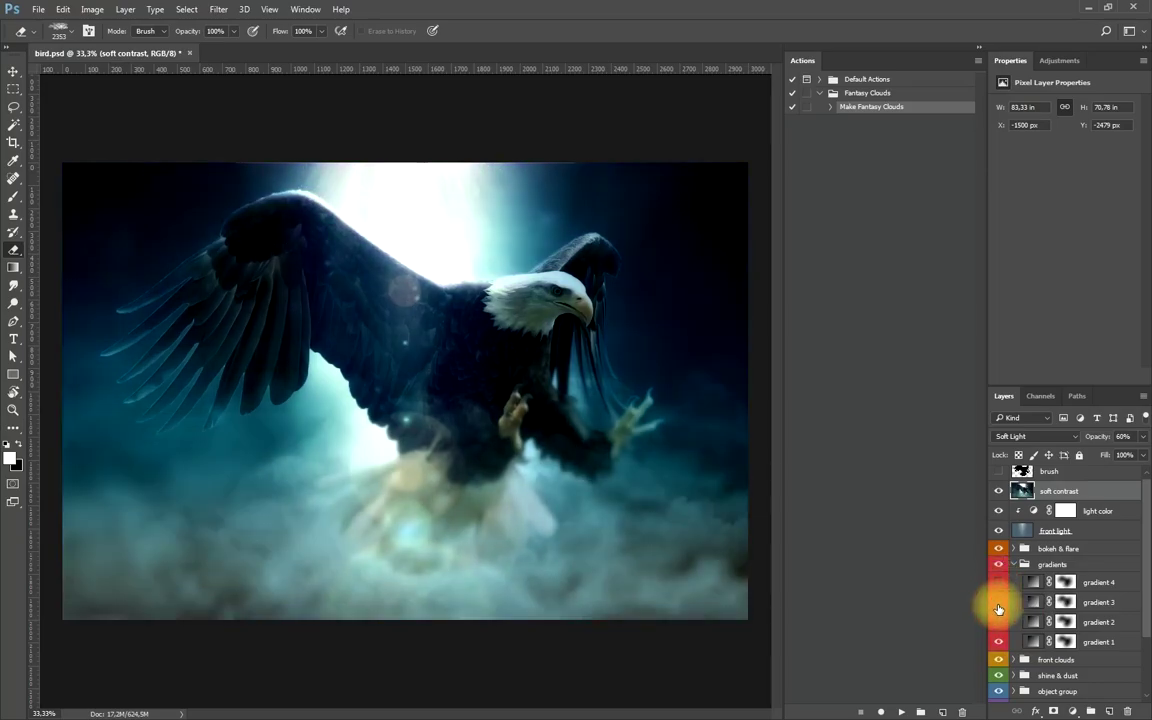
left_click(1000, 587)
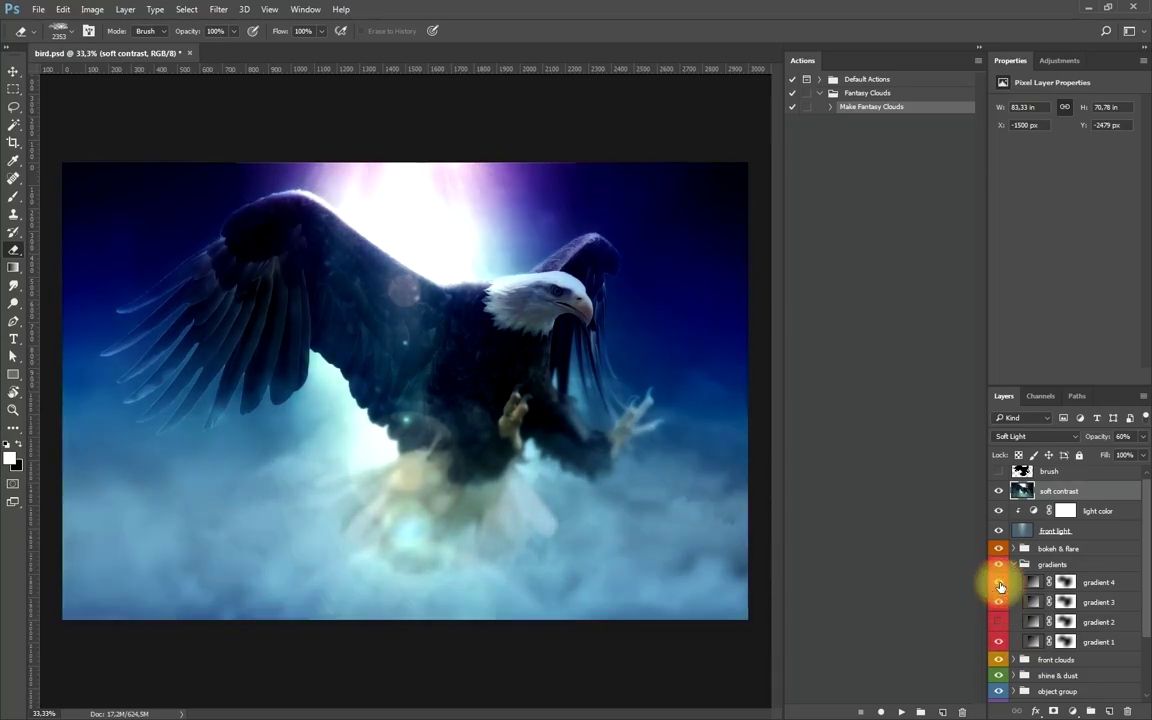
left_click(1042, 585)
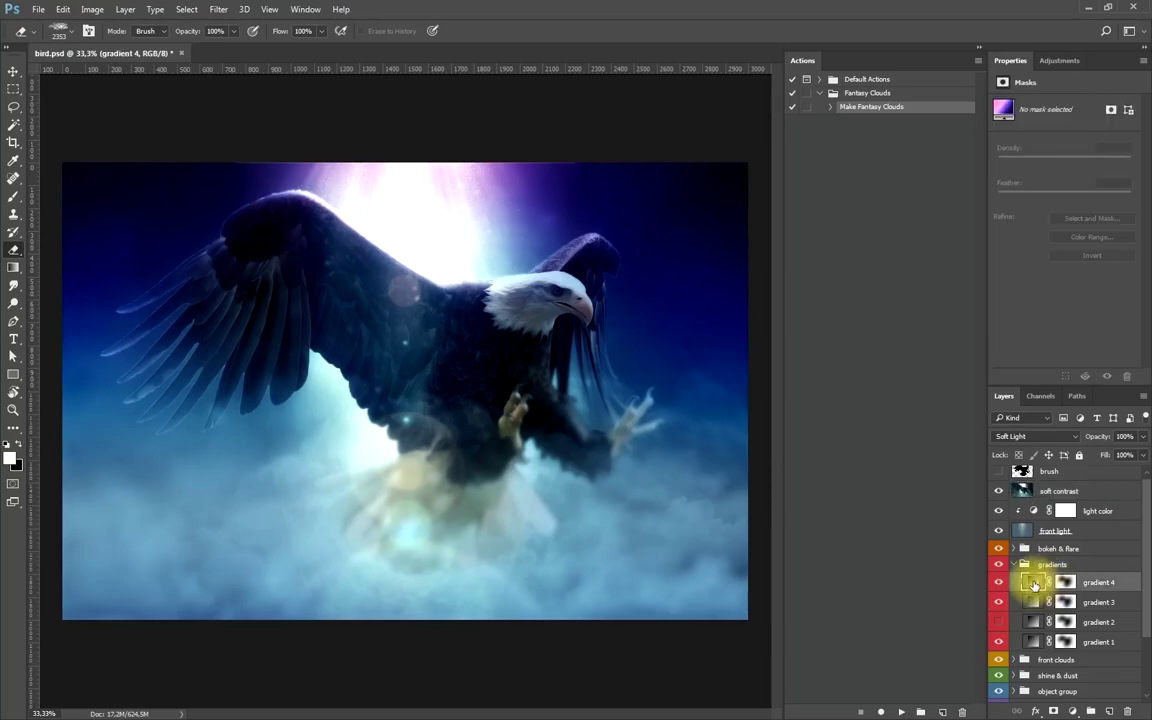
Make gradient 4 a radial fill centred on the eagle at 219% scale.
double_click(1035, 582)
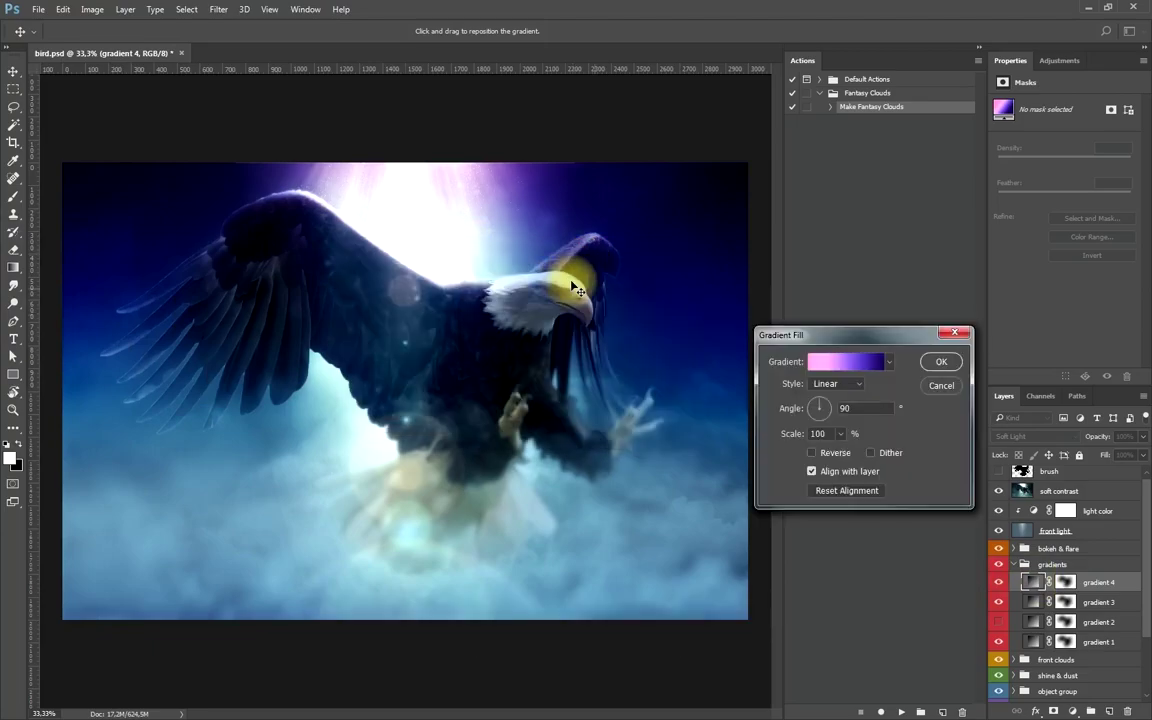
left_click(831, 386)
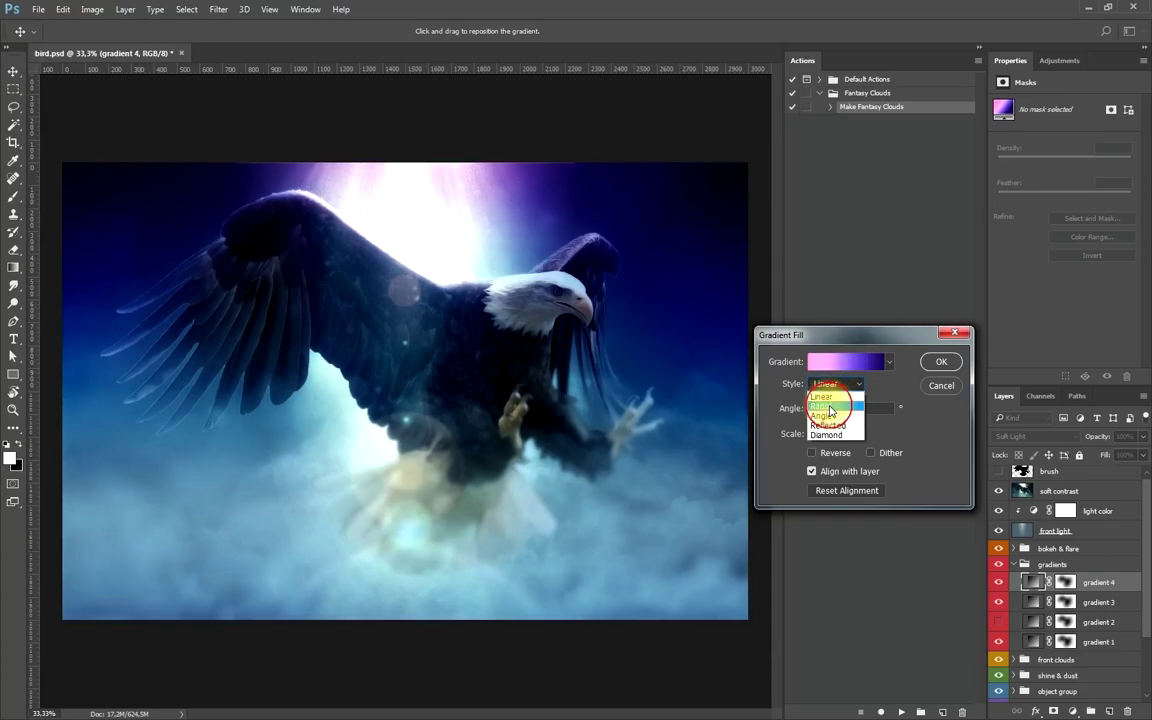
left_click(831, 408)
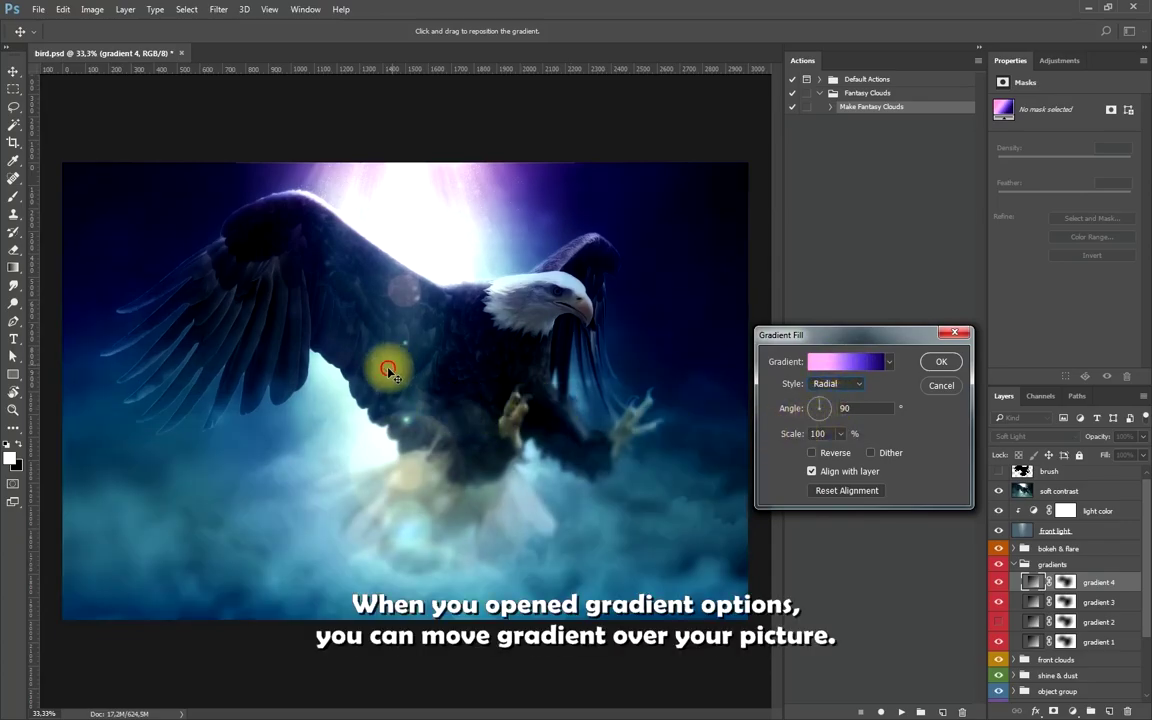
mouse_move(386, 368)
left_mouse_down()
mouse_move(321, 398)
mouse_move(258, 450)
mouse_move(175, 411)
mouse_move(180, 480)
mouse_move(412, 173)
left_mouse_up()
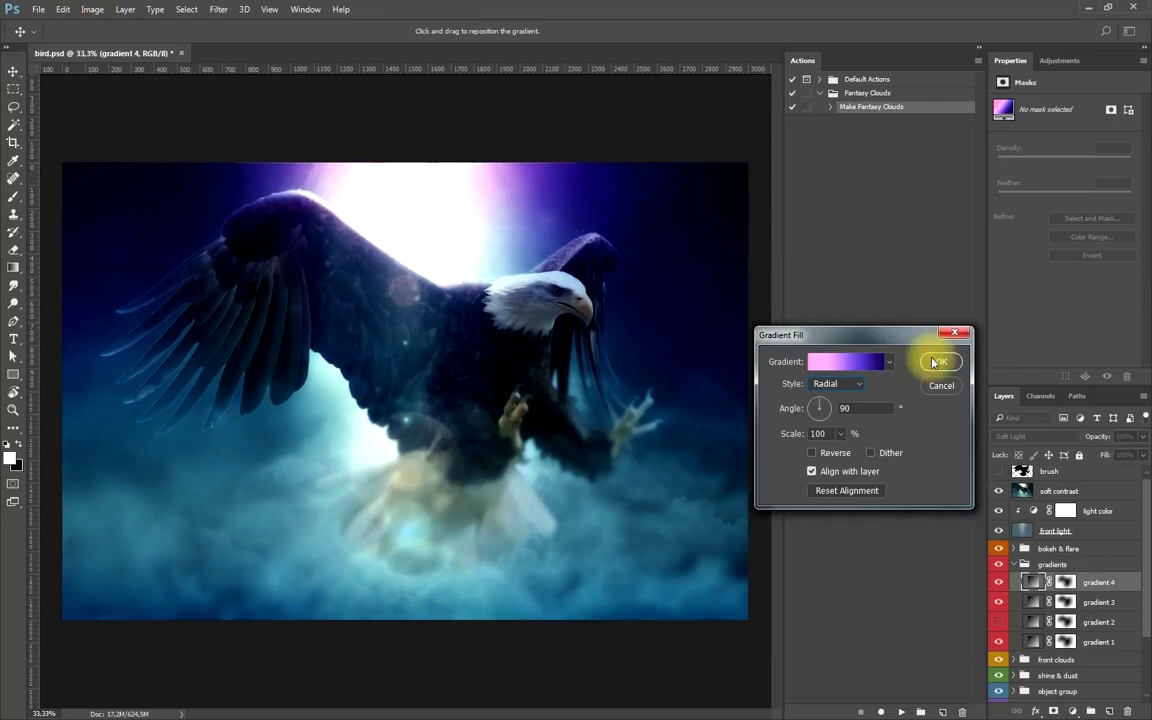
mouse_move(784, 436)
left_mouse_down()
mouse_move(883, 449)
mouse_move(865, 452)
left_mouse_up()
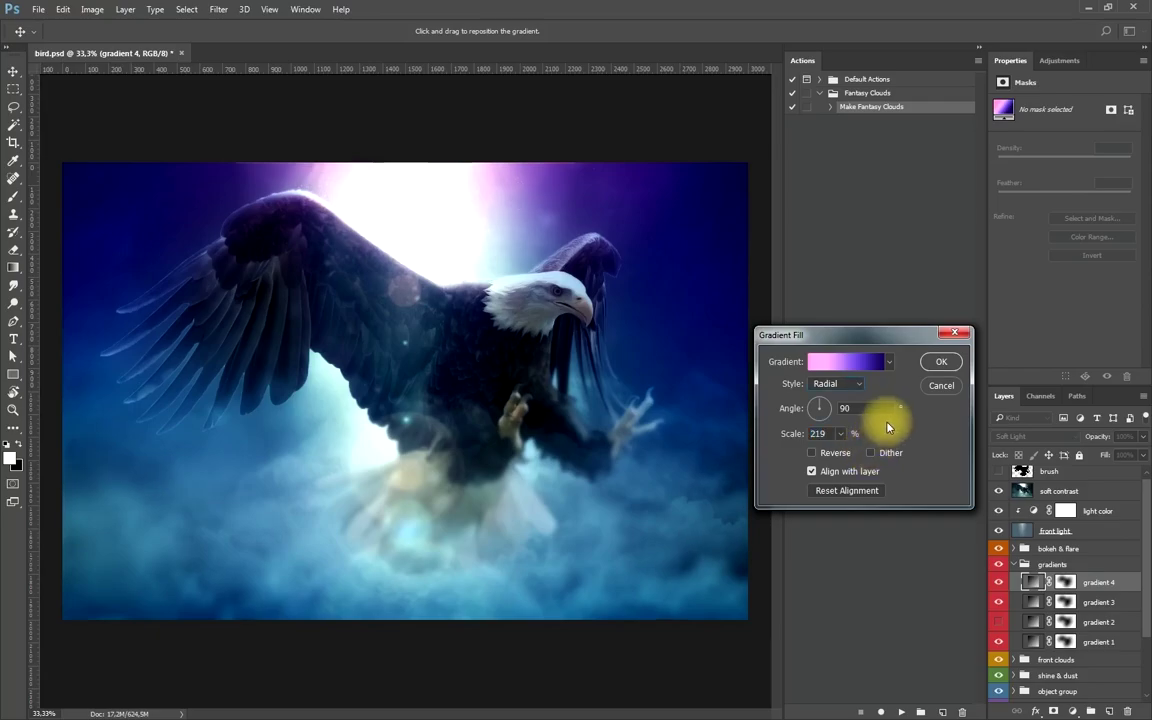
left_click(940, 362)
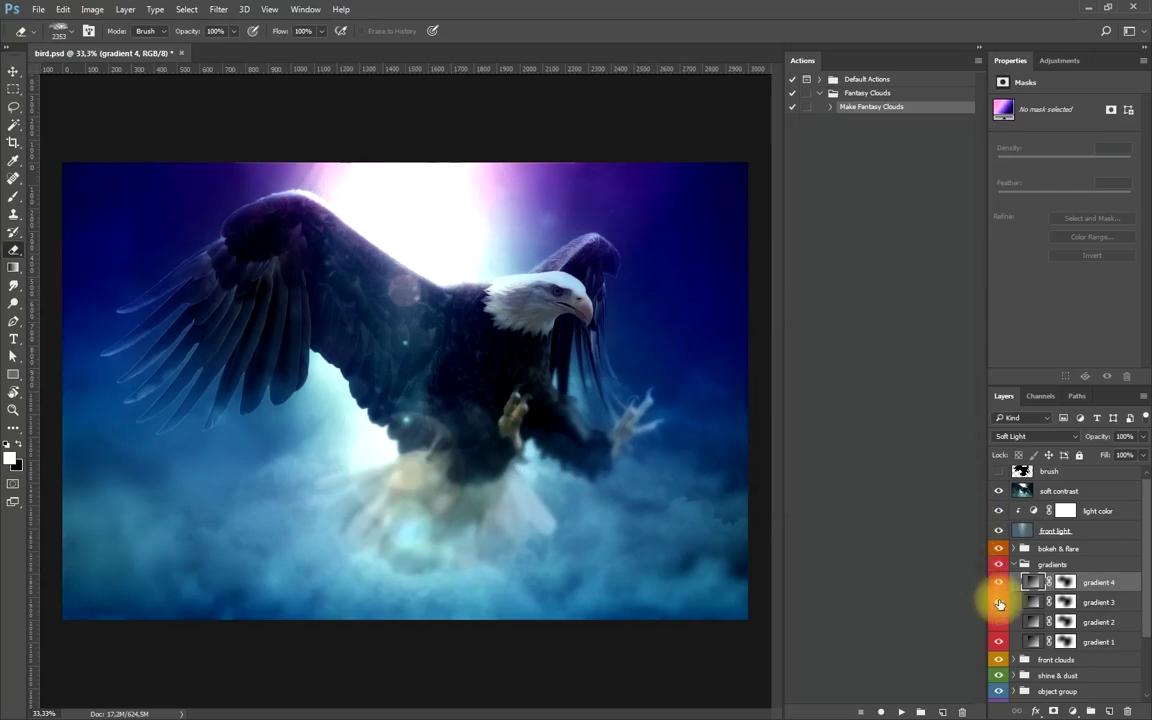
Set gradient 3 to Reflected style, 0° angle, 172% scale, keeping Reverse on.
left_click(999, 602)
left_click(999, 602)
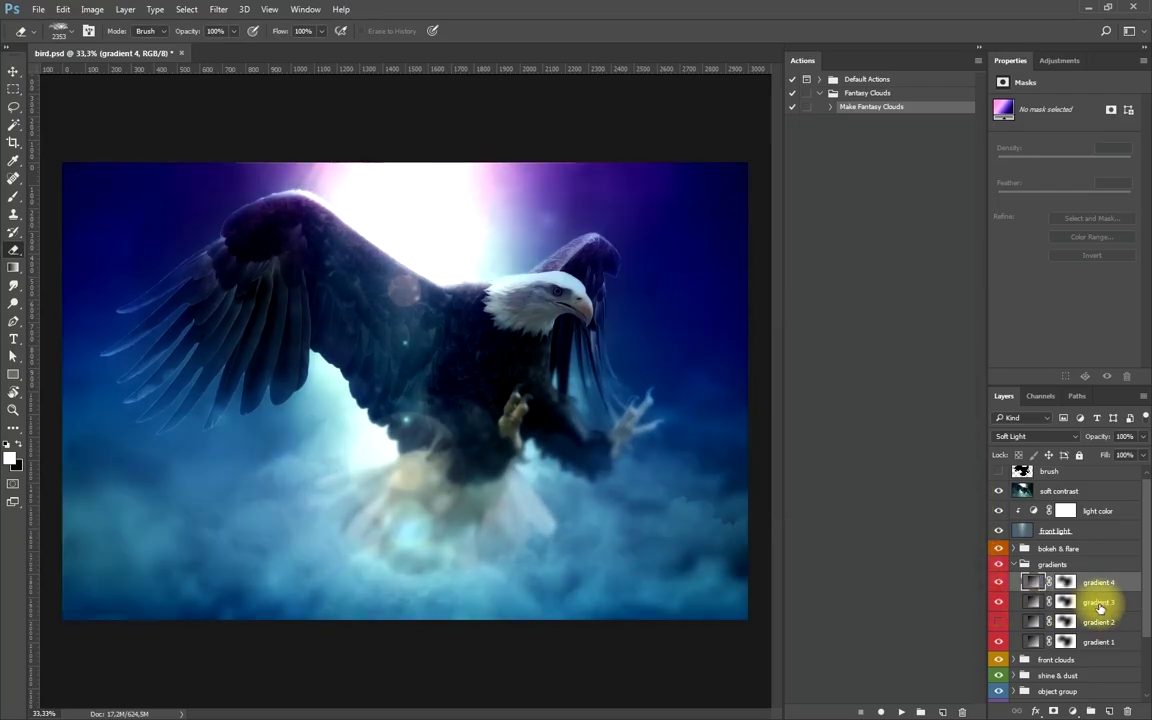
left_click(1100, 602)
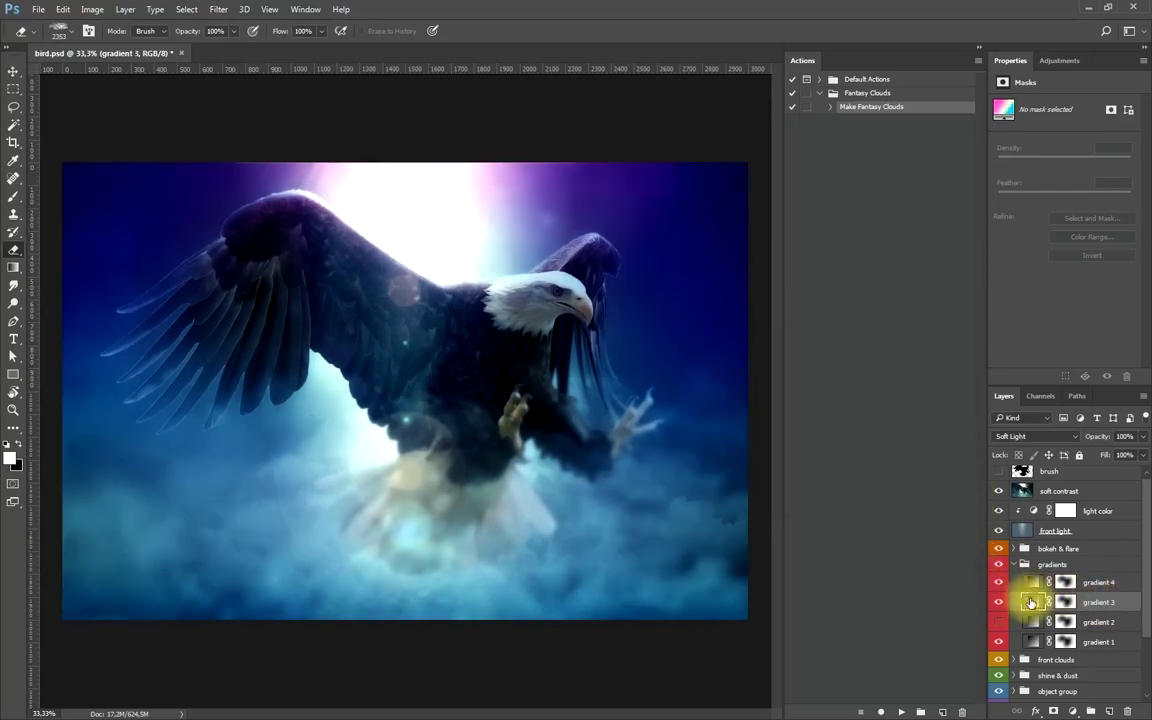
double_click(1031, 602)
left_click(836, 384)
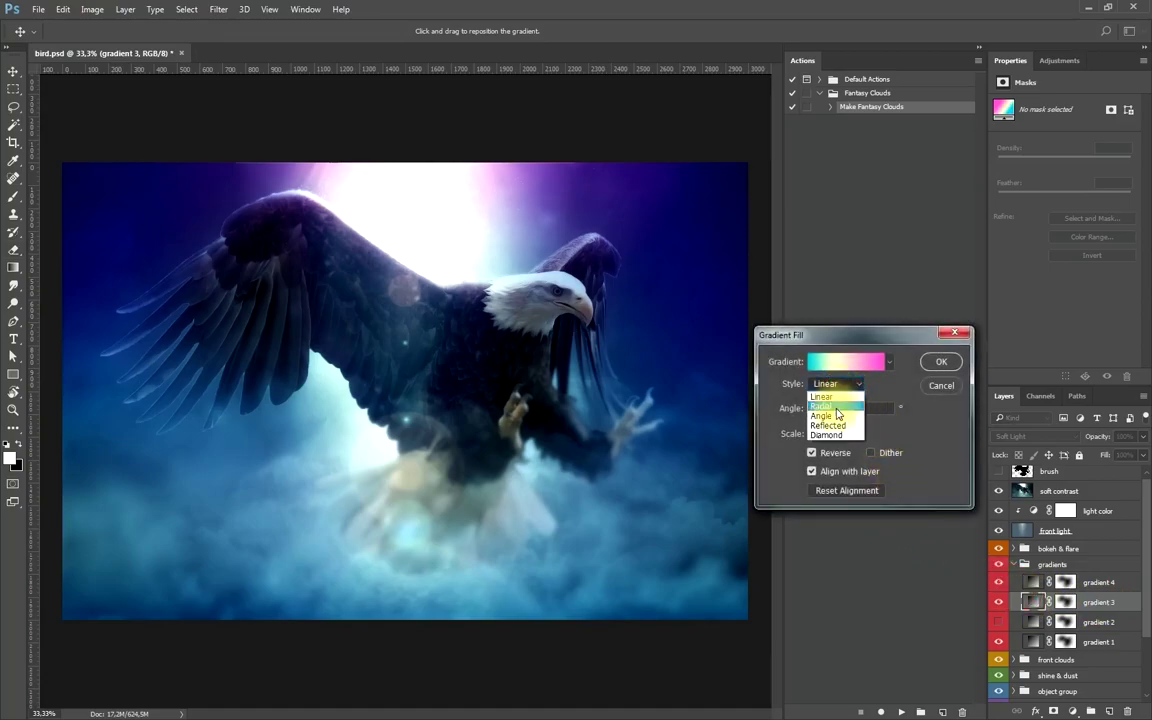
left_click(836, 426)
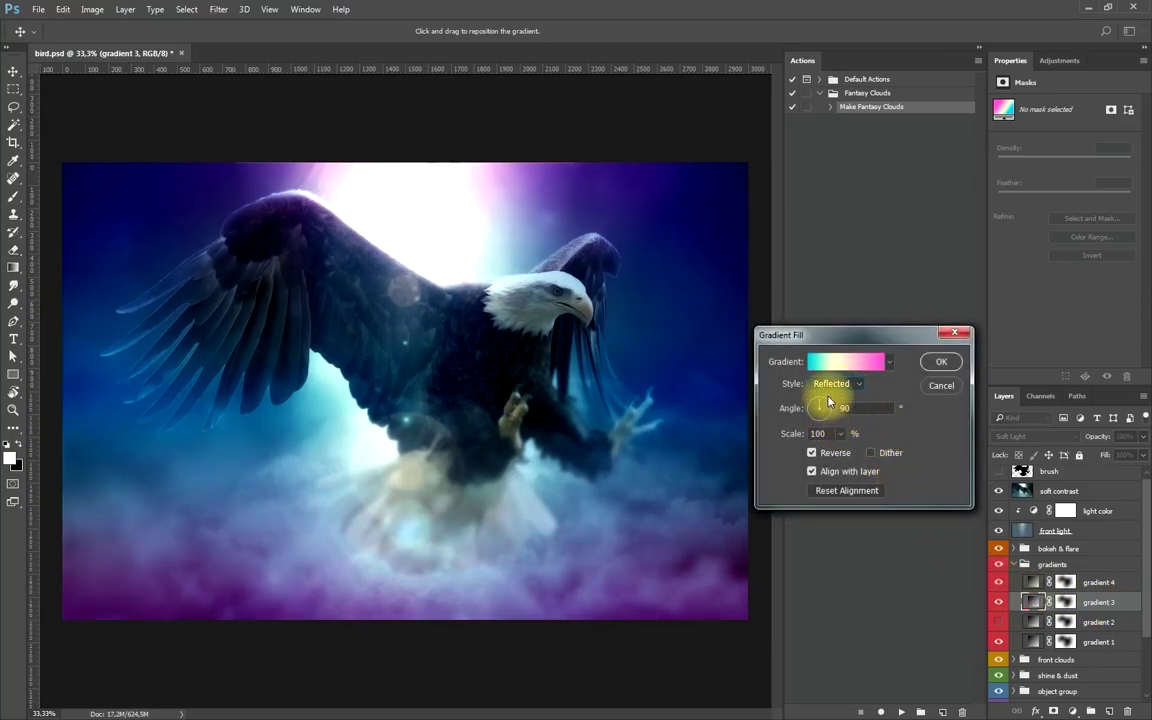
left_click(803, 411)
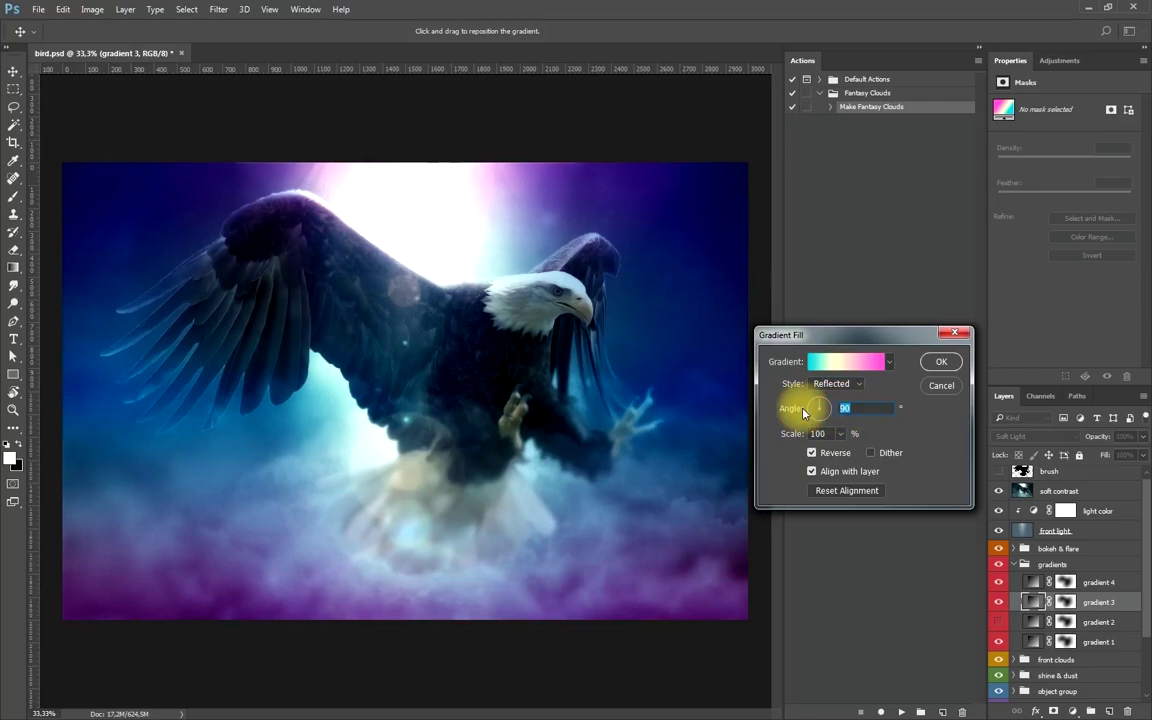
type("0")
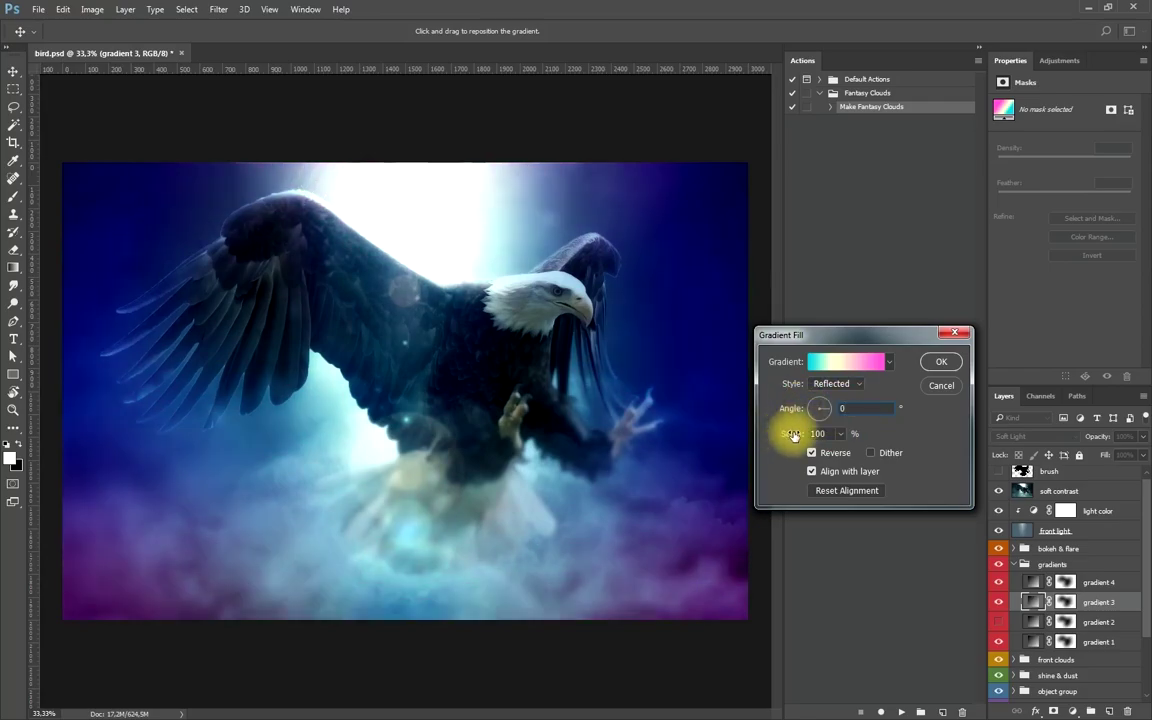
left_click_drag(793, 435, 843, 437)
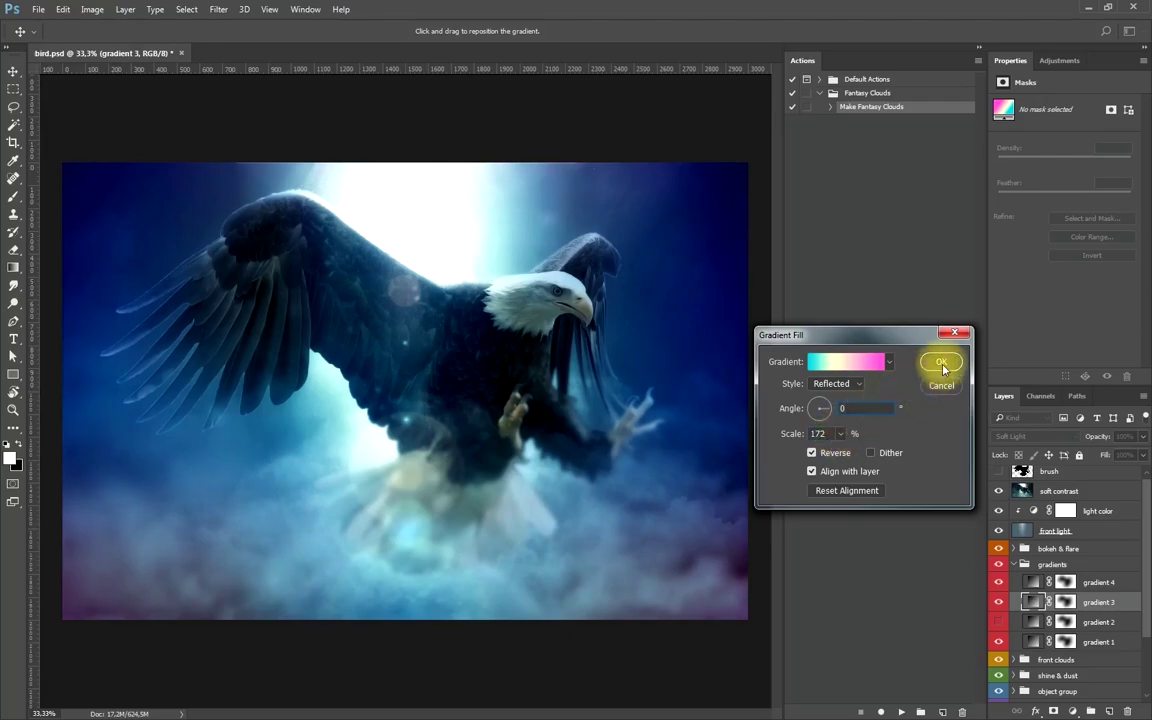
left_click(812, 453)
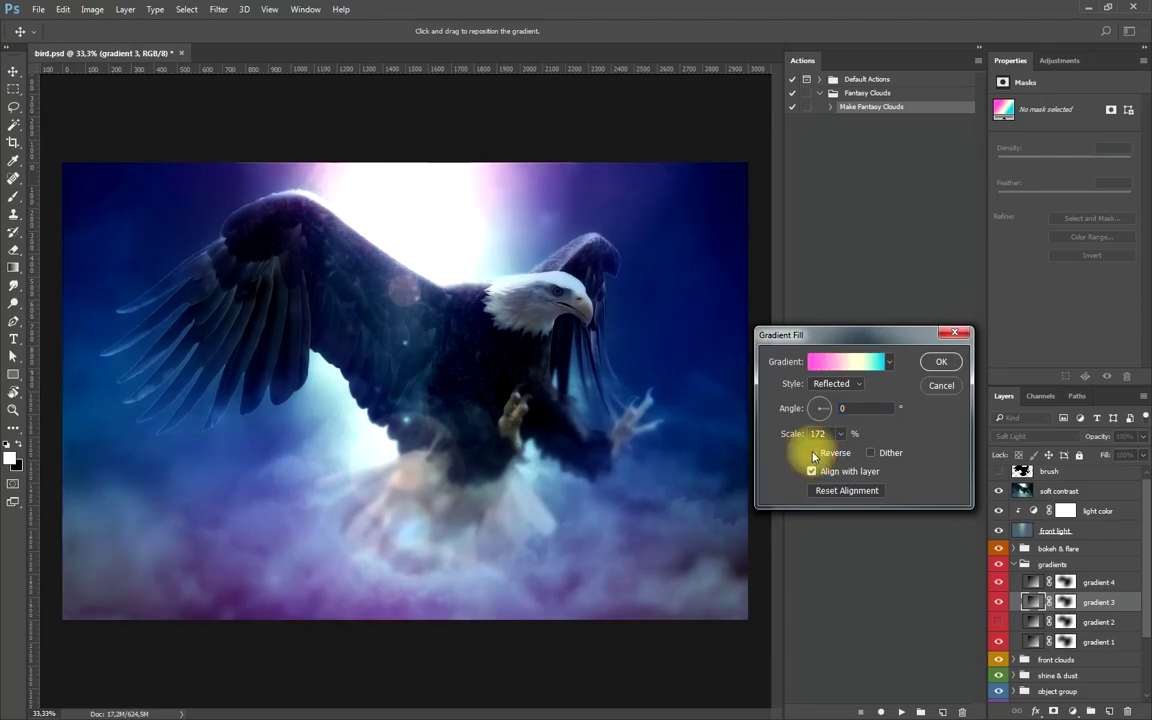
left_click(812, 453)
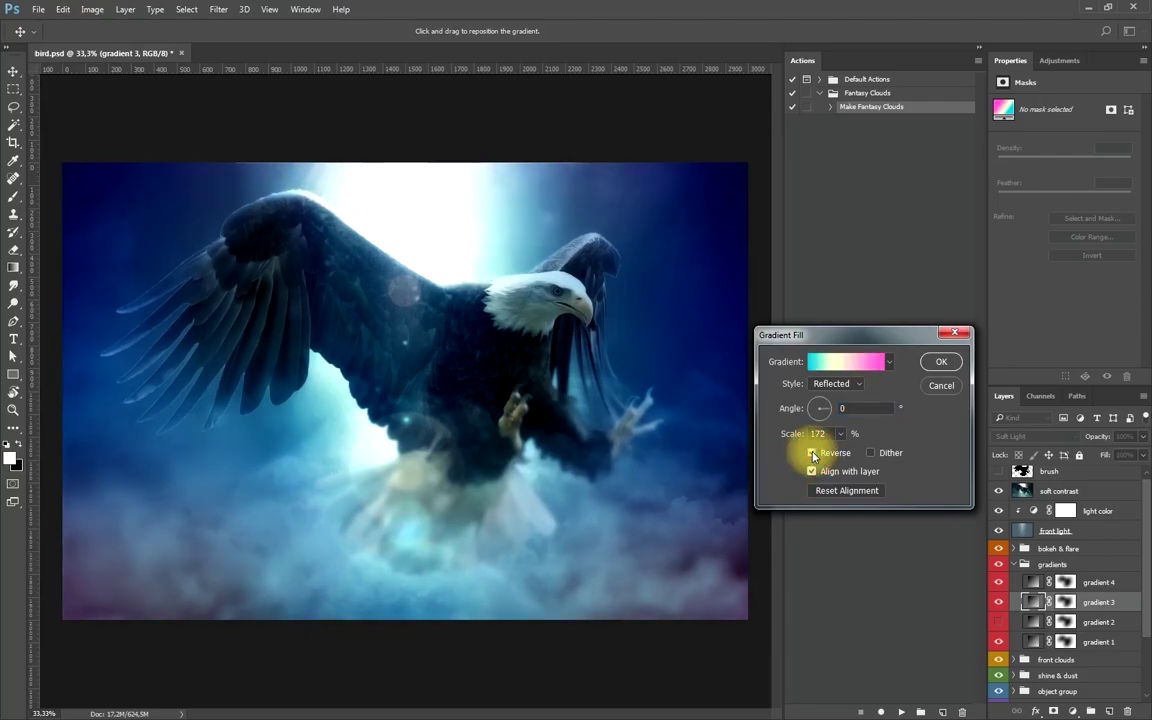
Apply gradient 3's fill, then compare gradients 1–4, keeping gradient 2's reddish tint visible.
left_click(934, 364)
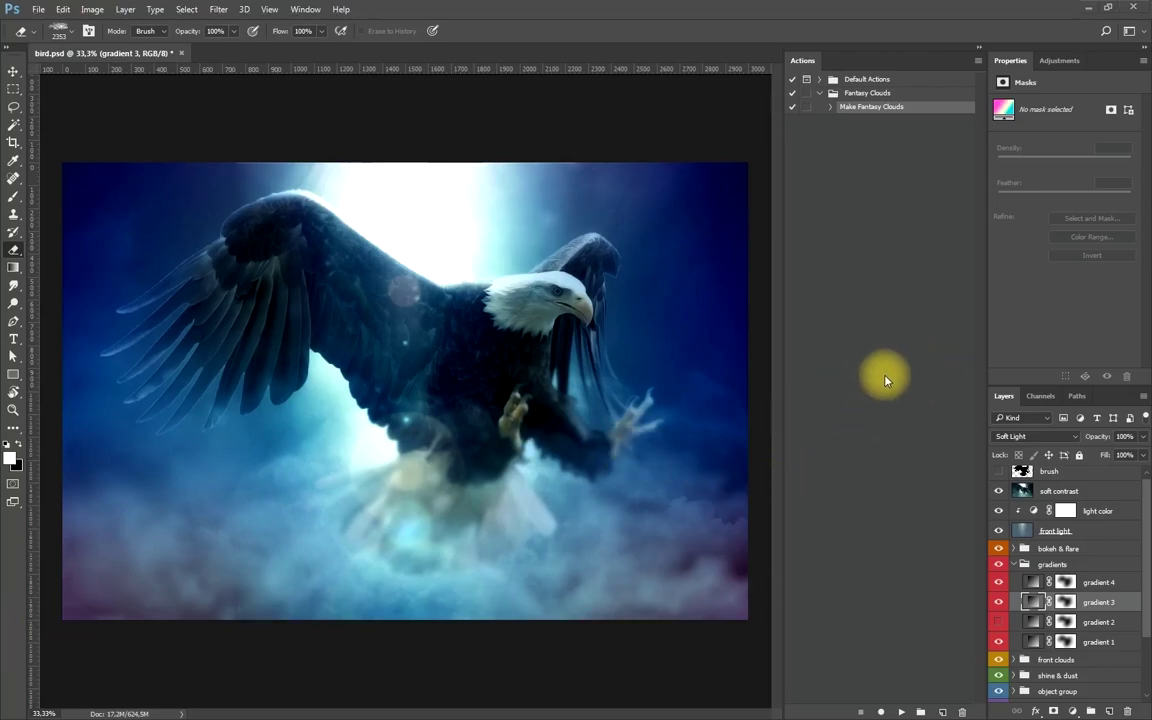
left_click(1000, 603)
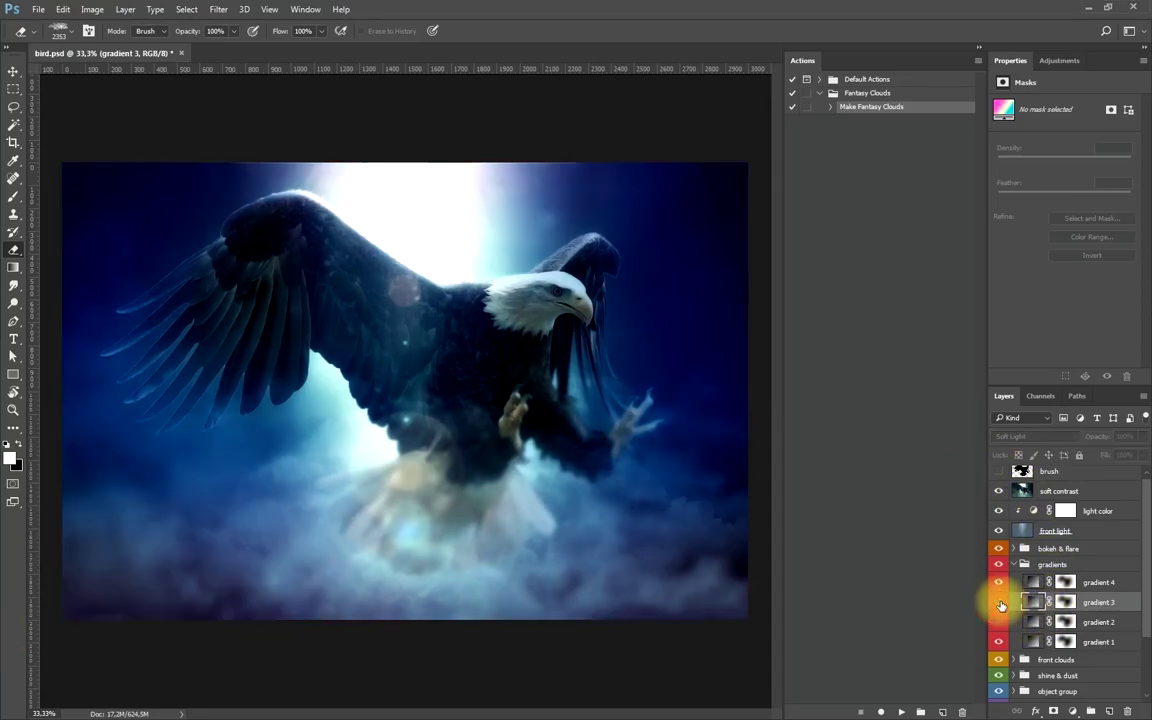
left_click(1000, 603)
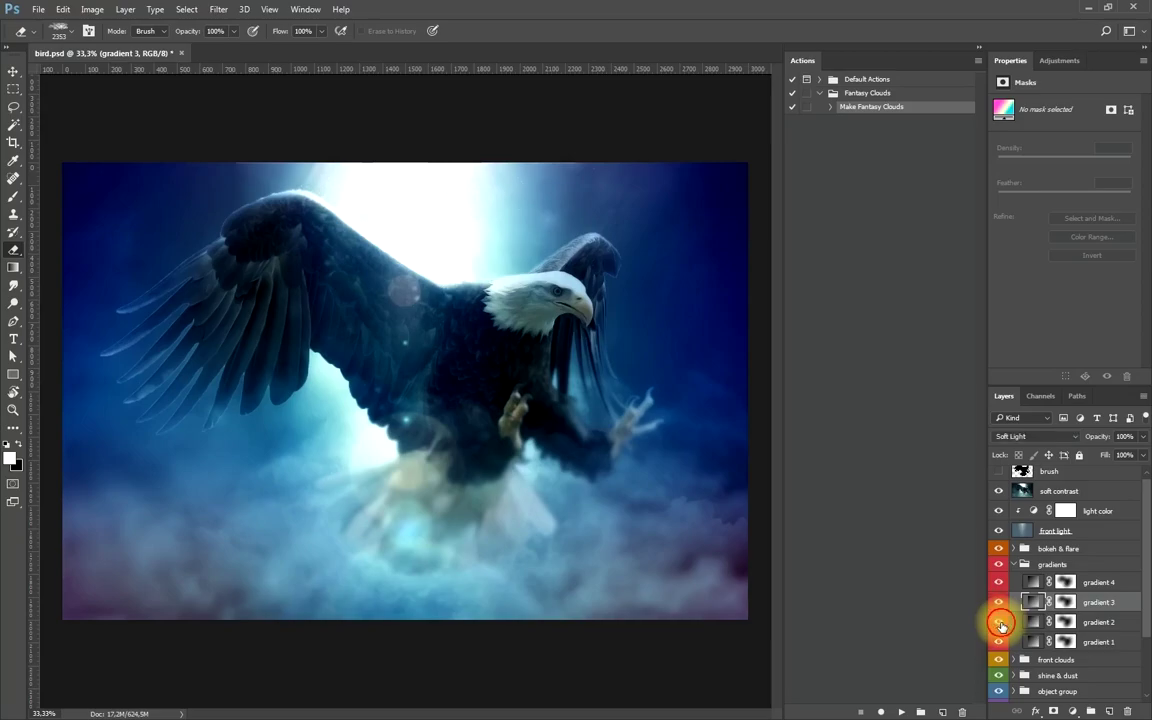
left_click(1000, 623)
left_click(1000, 623)
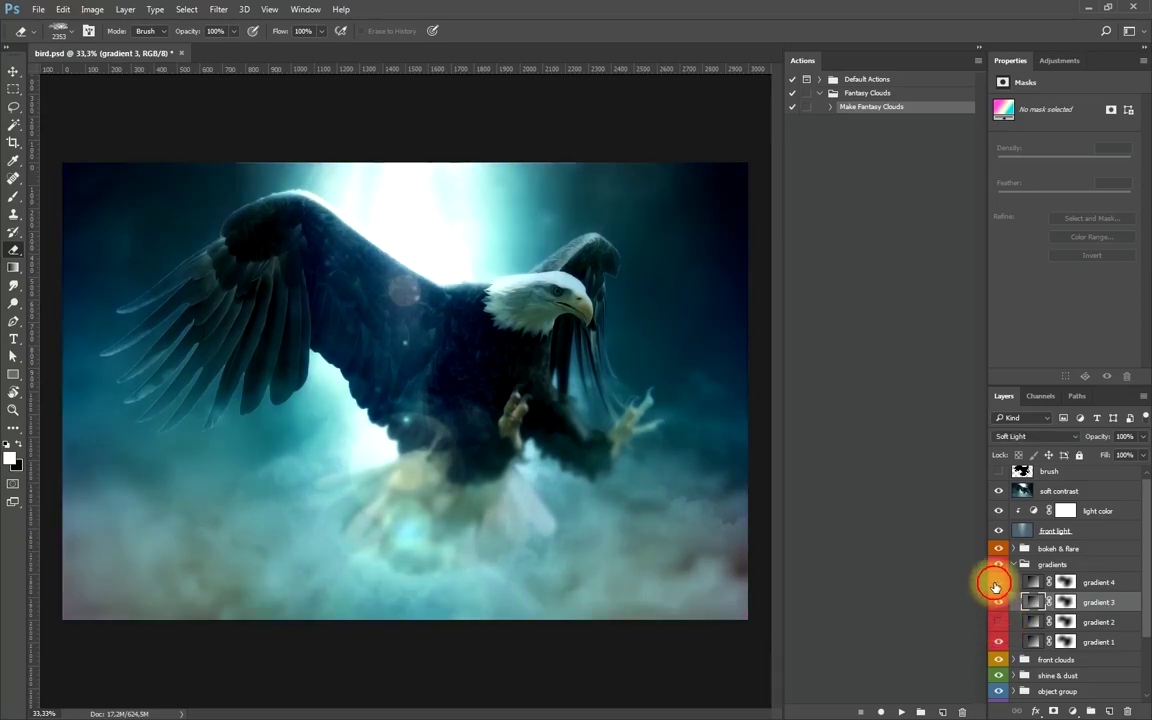
left_click(997, 584)
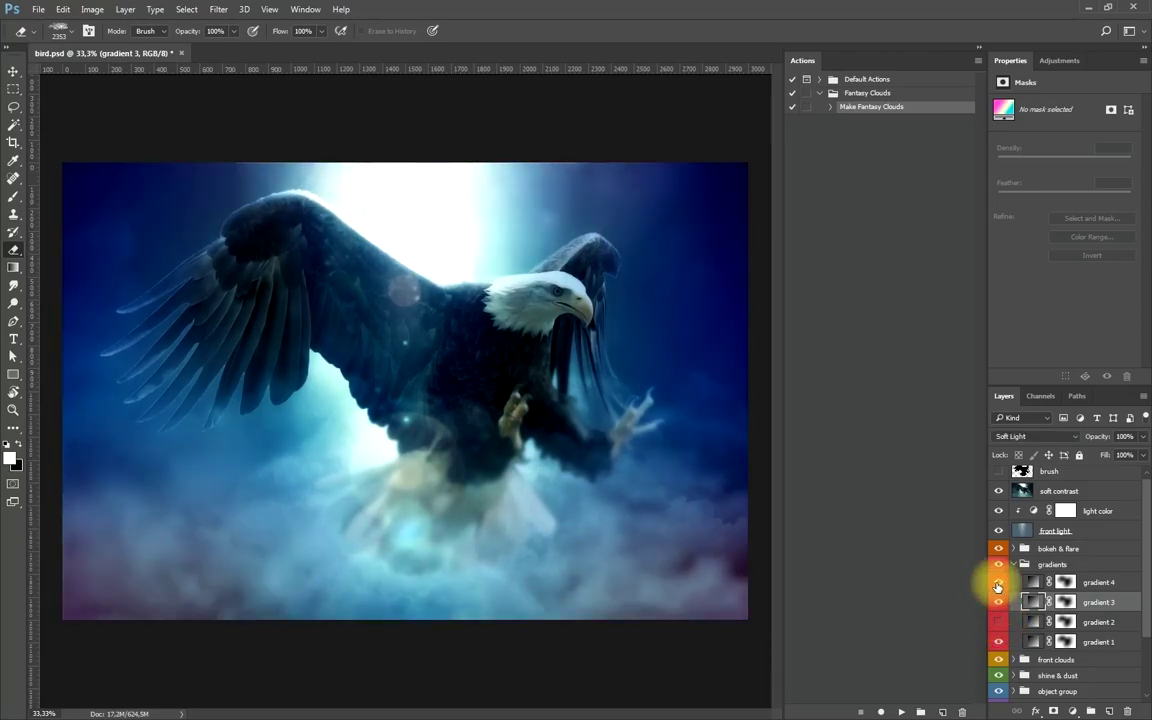
left_click(1000, 623)
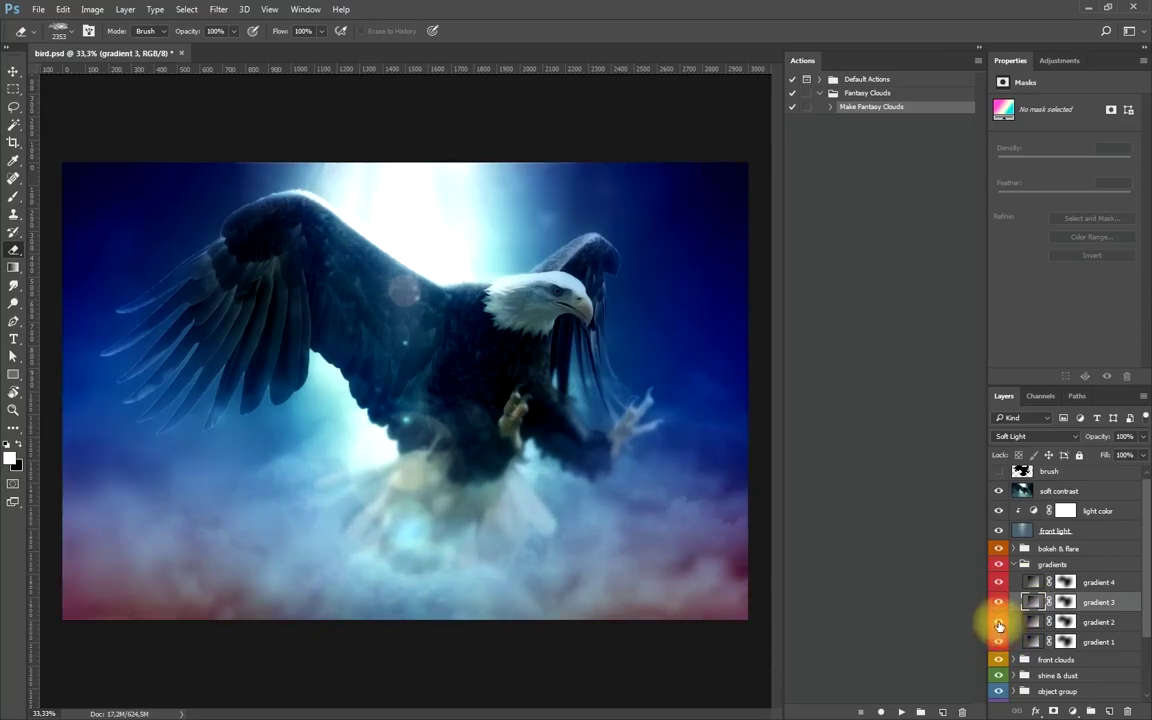
left_click(998, 641)
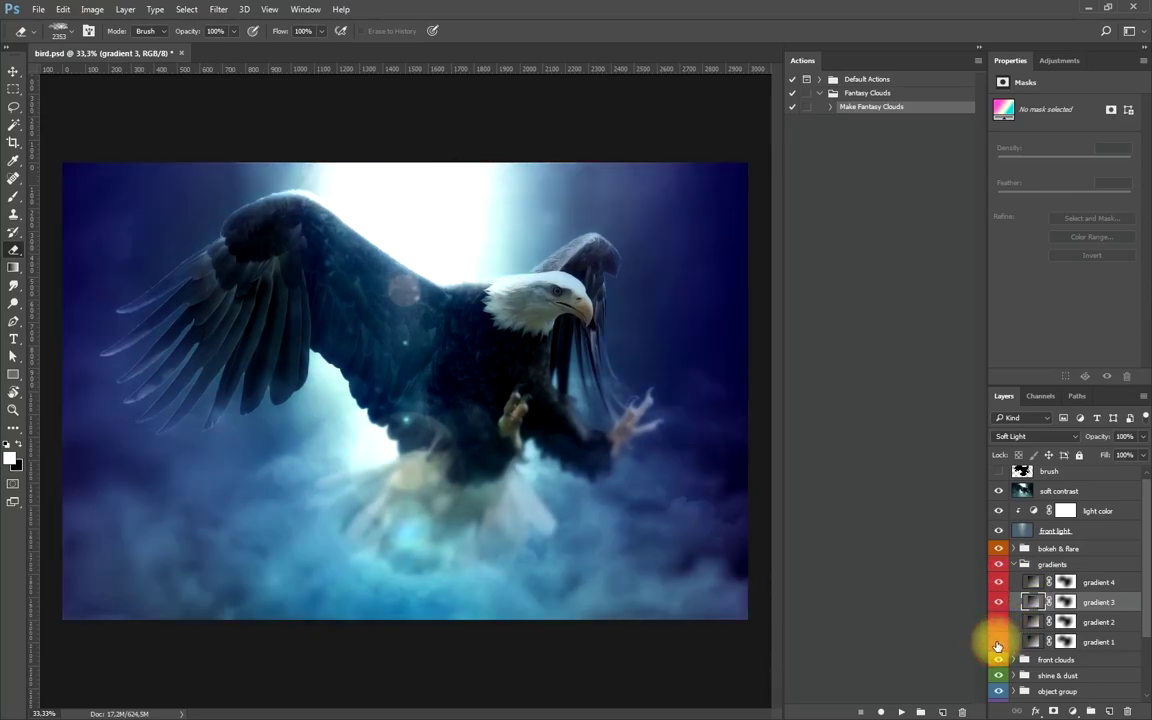
left_click(1000, 622)
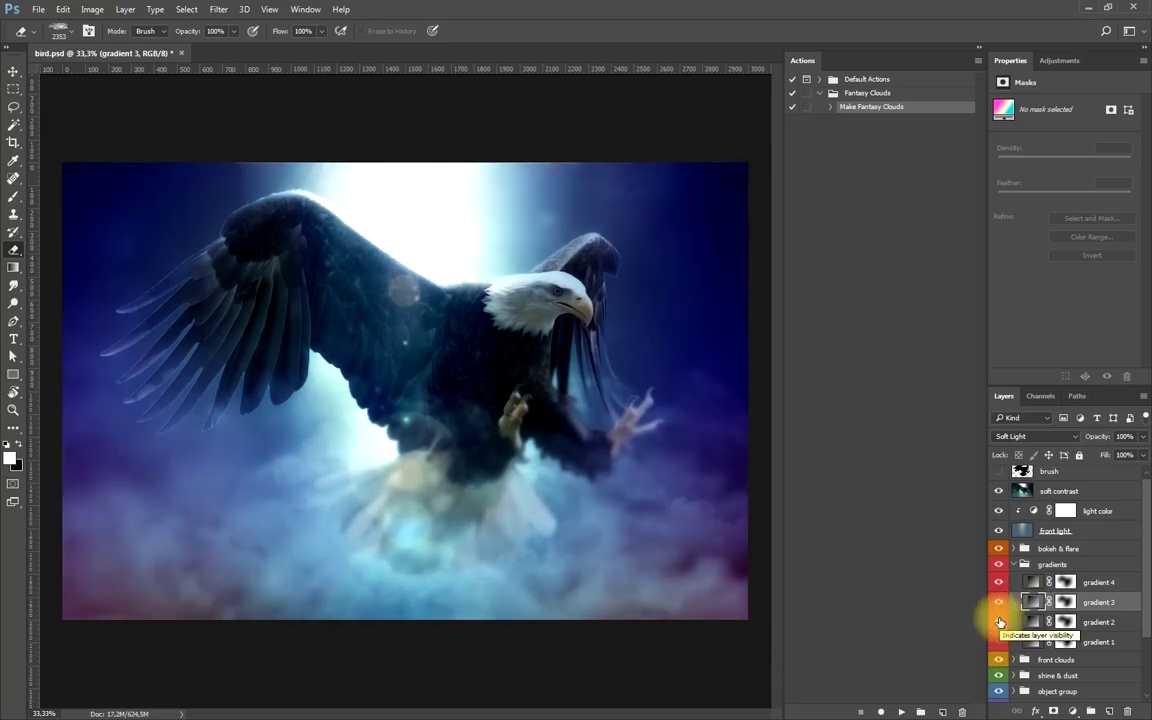
Lower gradient 3's opacity to about 48%, leaving gradient 2 at 100%.
left_click(1145, 437)
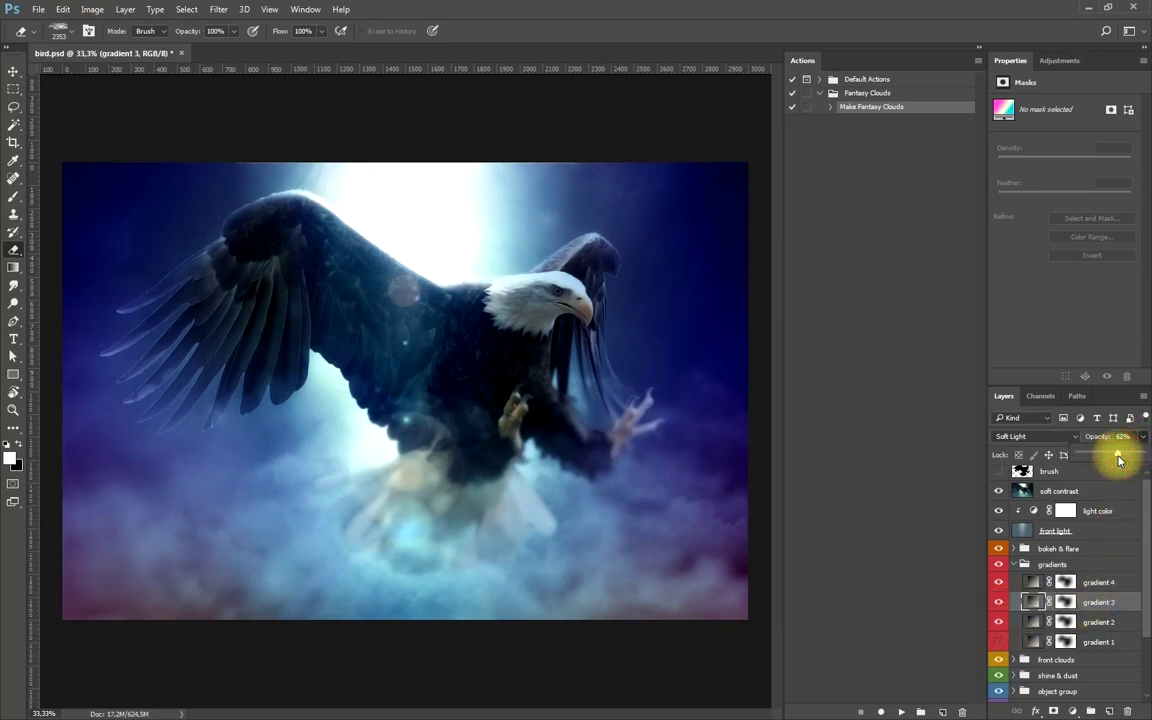
left_click_drag(1121, 457, 1120, 460)
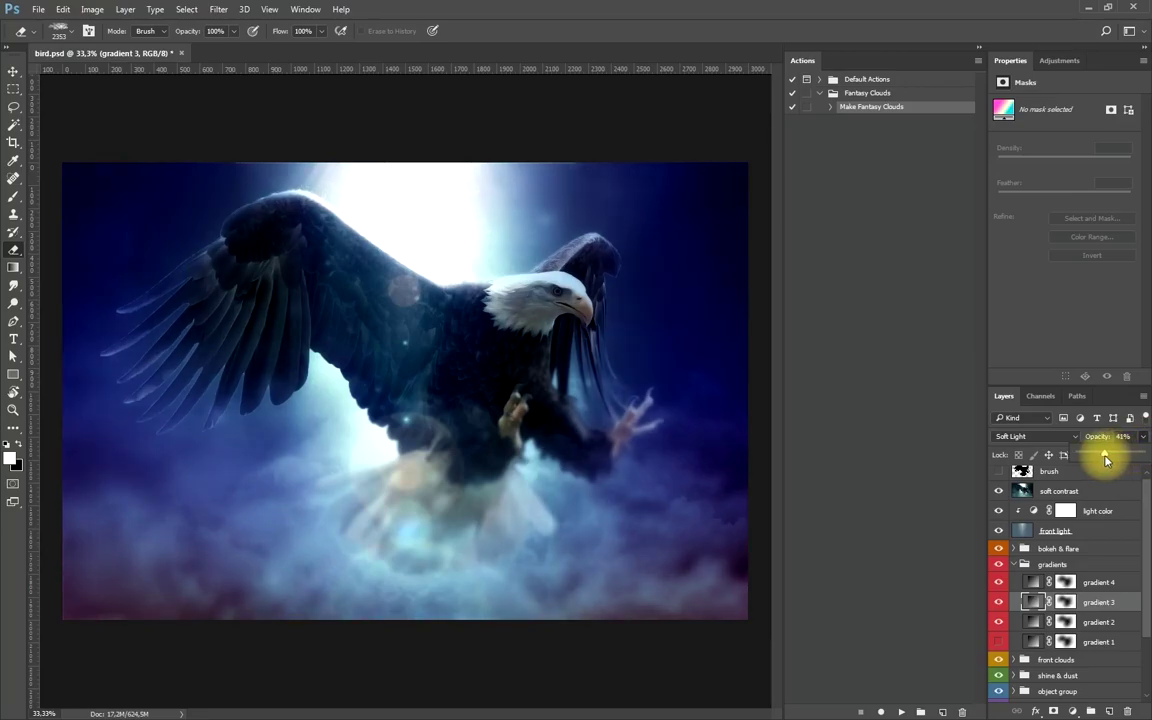
left_click_drag(1119, 460, 1108, 458)
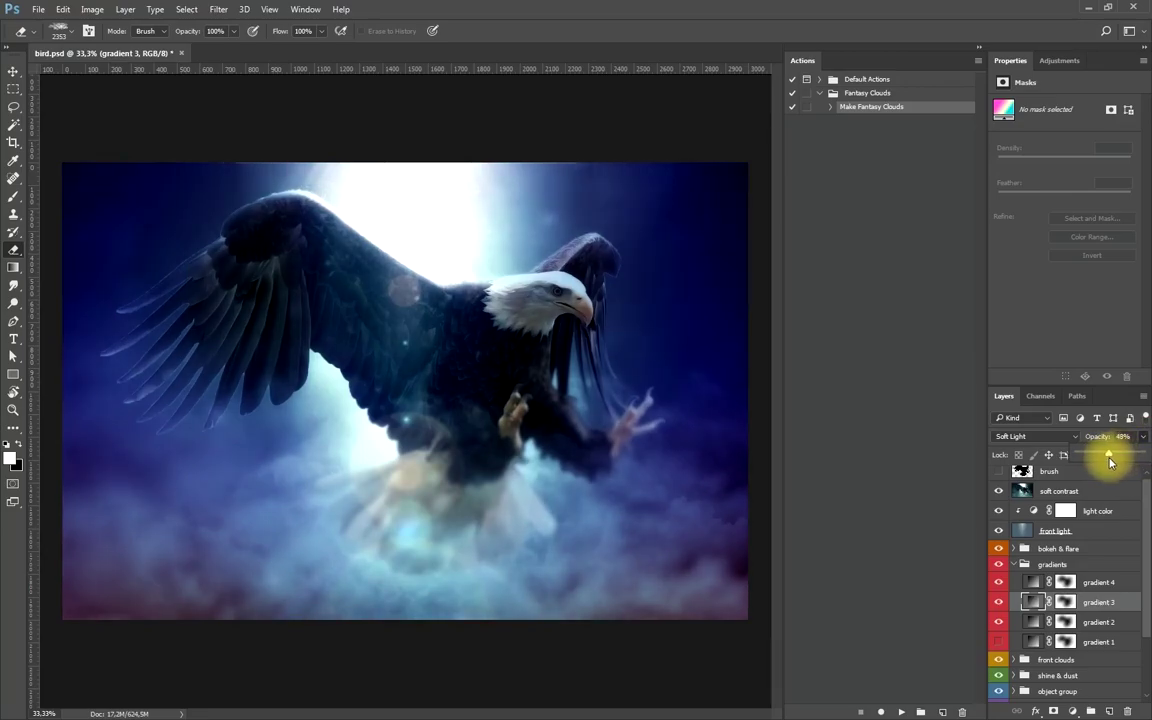
left_click(1098, 584)
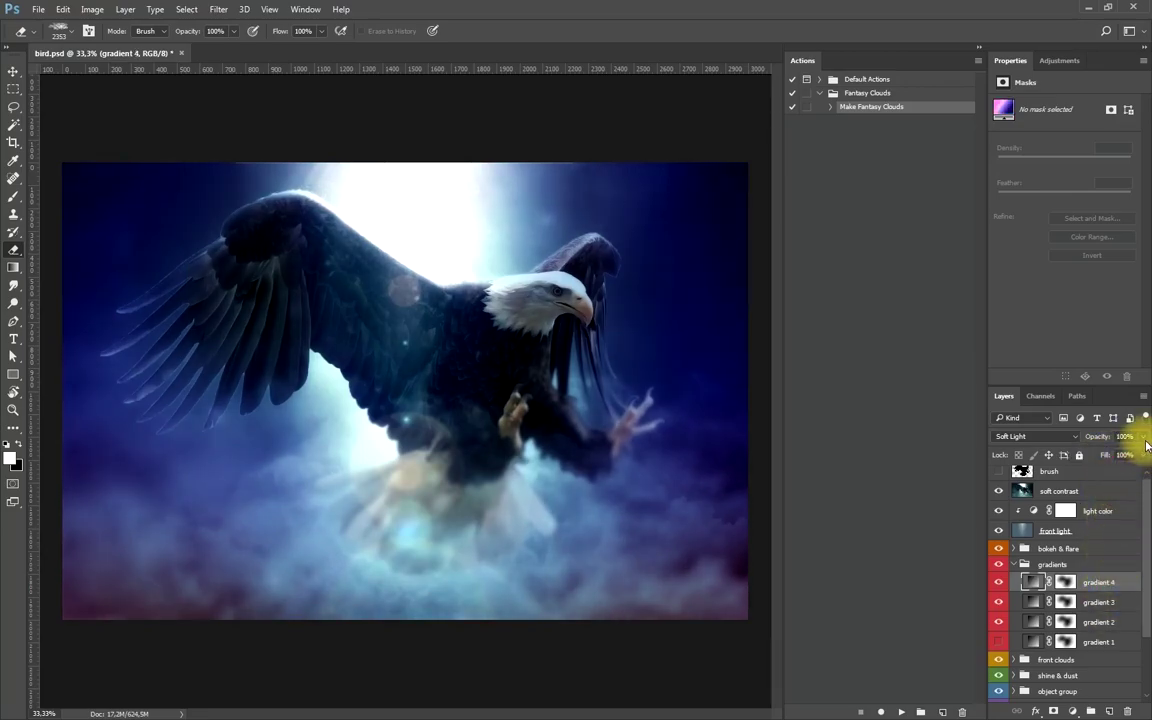
left_click(1100, 621)
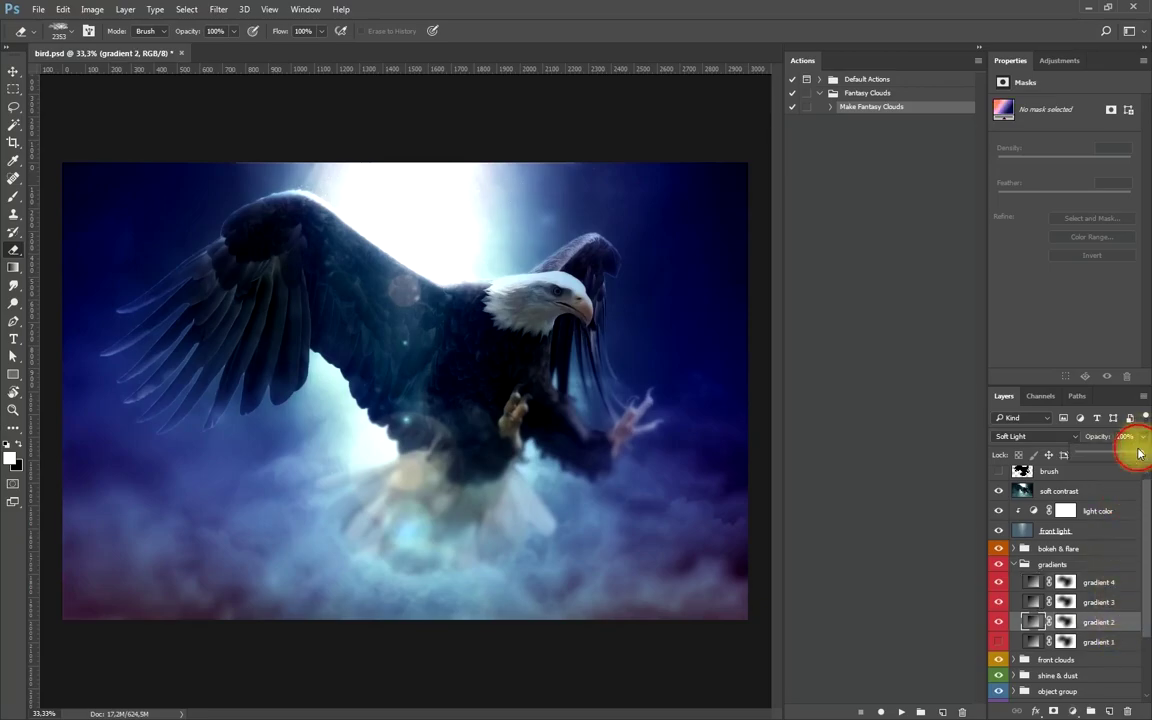
mouse_move(1139, 455)
left_mouse_down()
mouse_move(1124, 457)
mouse_move(1141, 455)
left_mouse_up()
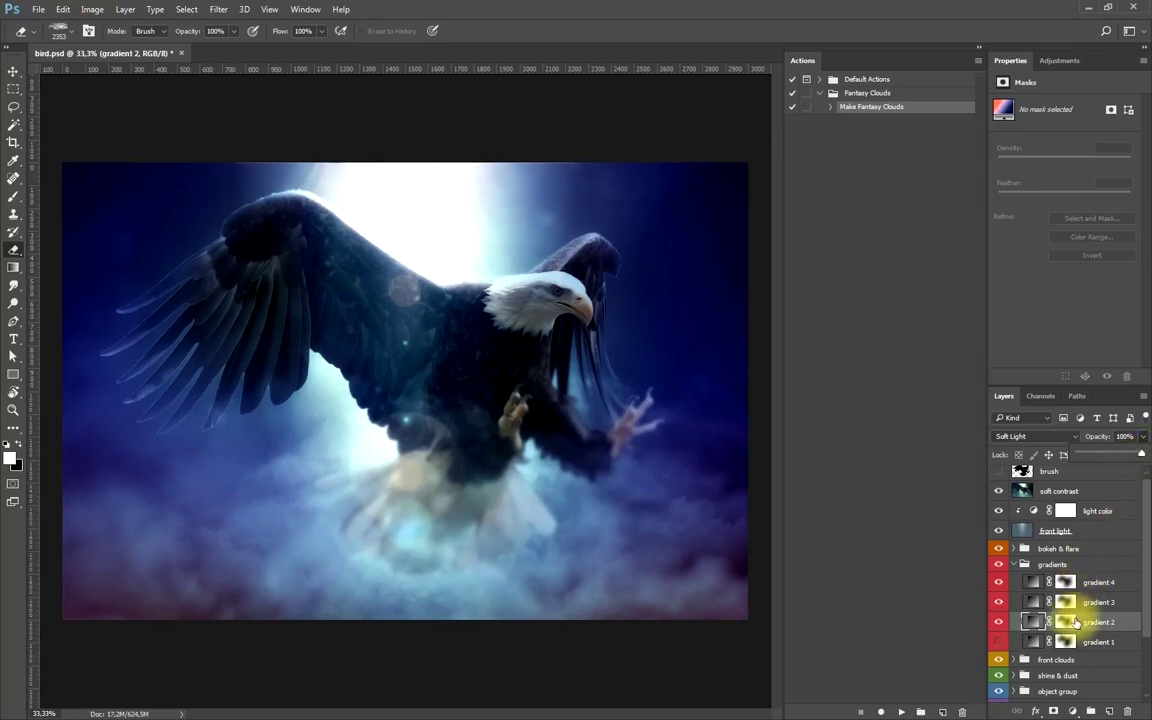
Select gradient 1 and compare gradients 3 and 1, leaving gradient 1 hidden.
left_click(1098, 641)
left_click(1000, 641)
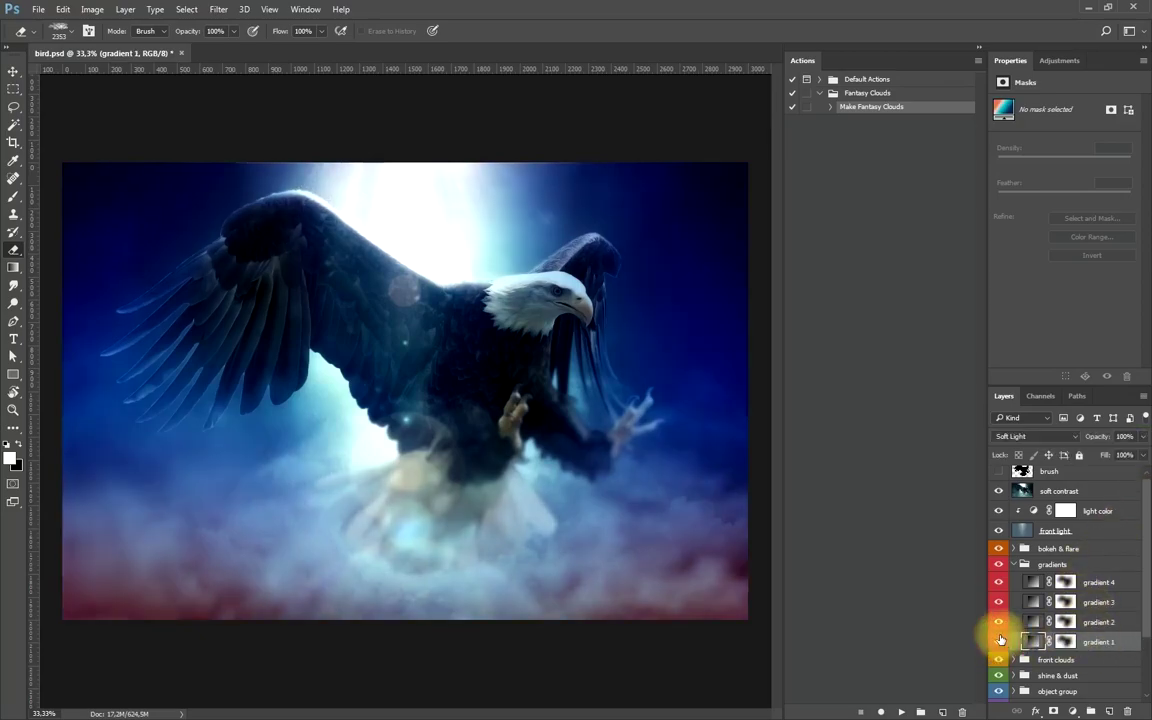
left_click(999, 600)
left_click(1000, 641)
left_click(1000, 641)
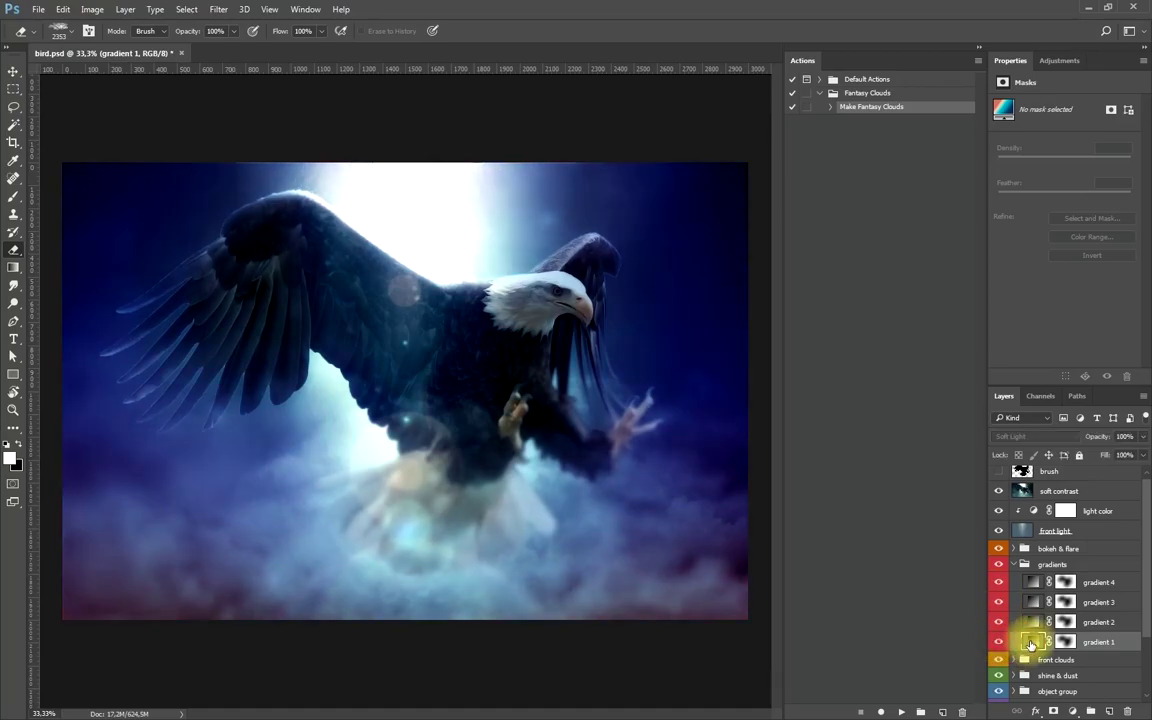
Make gradient 1 a radial fill centred near the top at 269% scale, not reversed.
double_click(1031, 641)
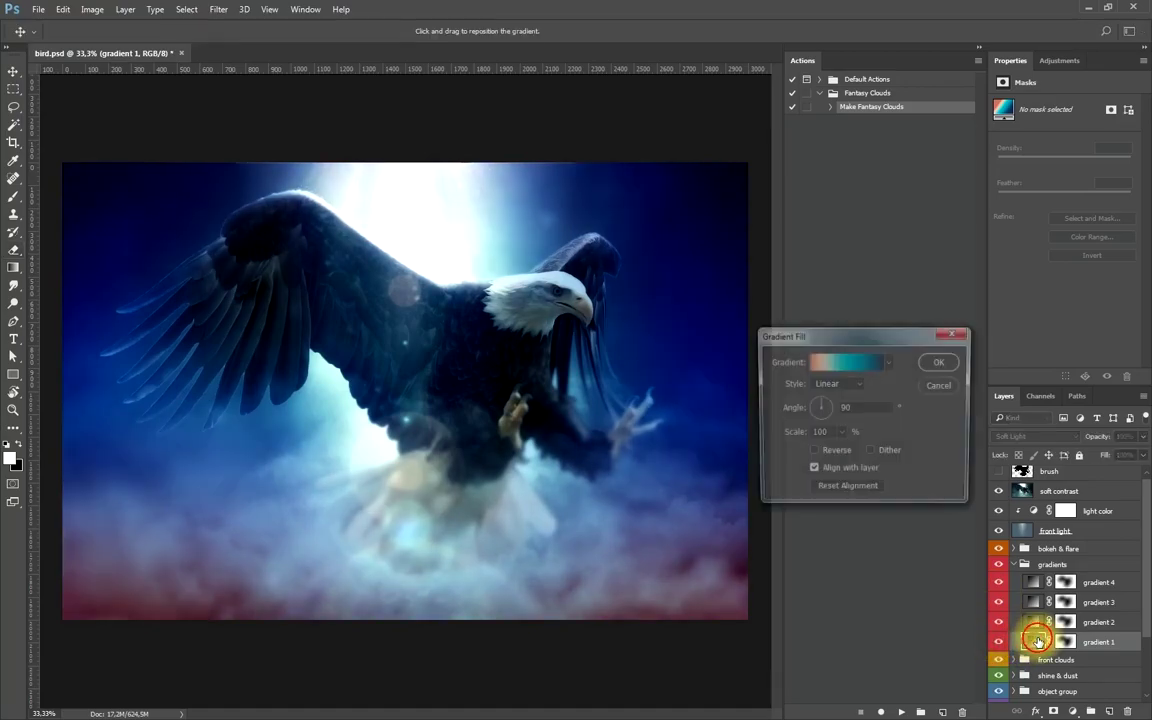
left_click(823, 388)
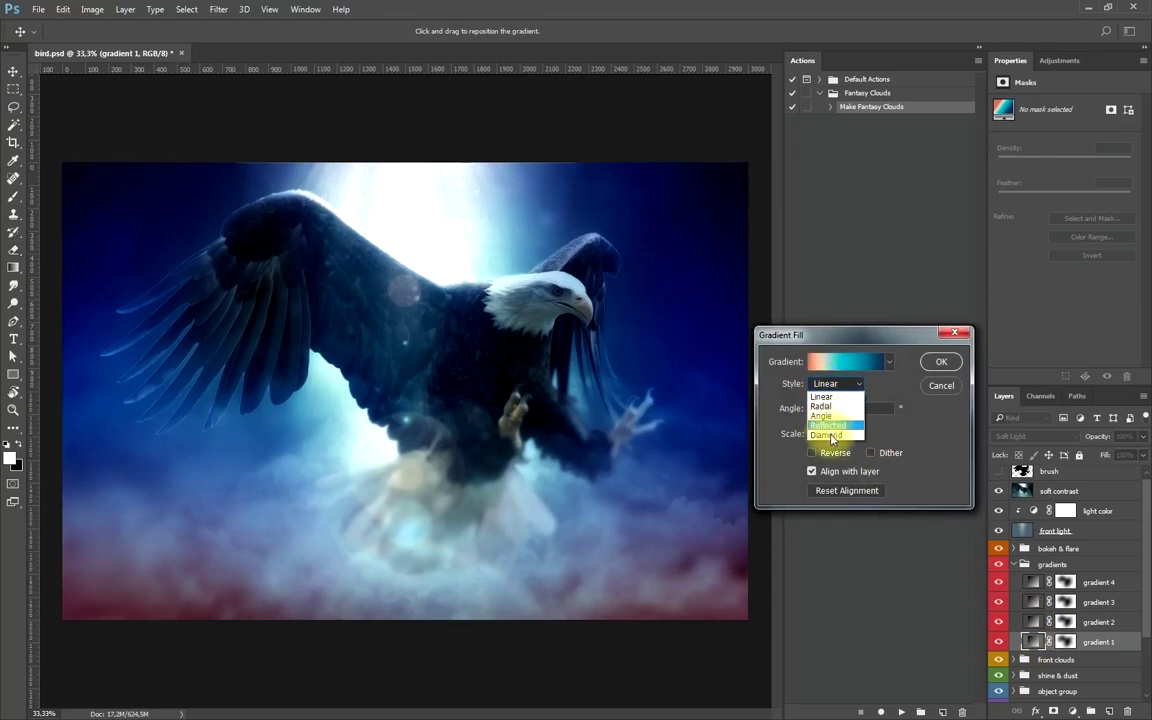
left_click(828, 405)
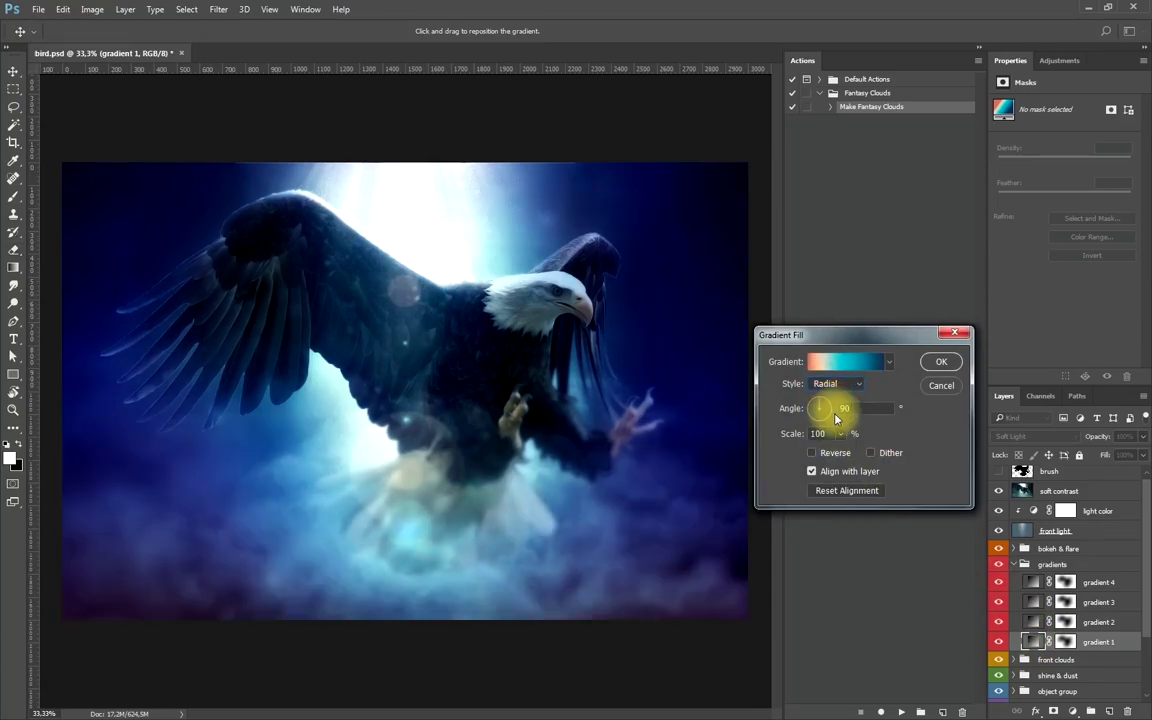
left_click_drag(365, 497, 275, 501)
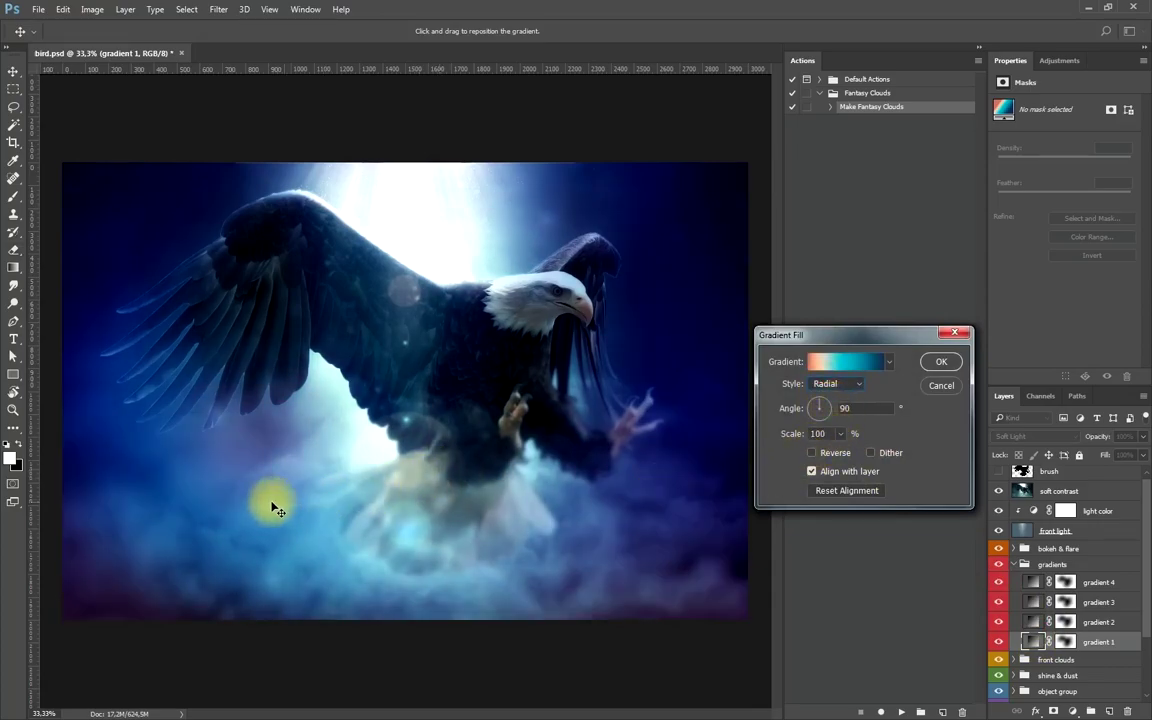
left_click_drag(200, 446, 411, 177)
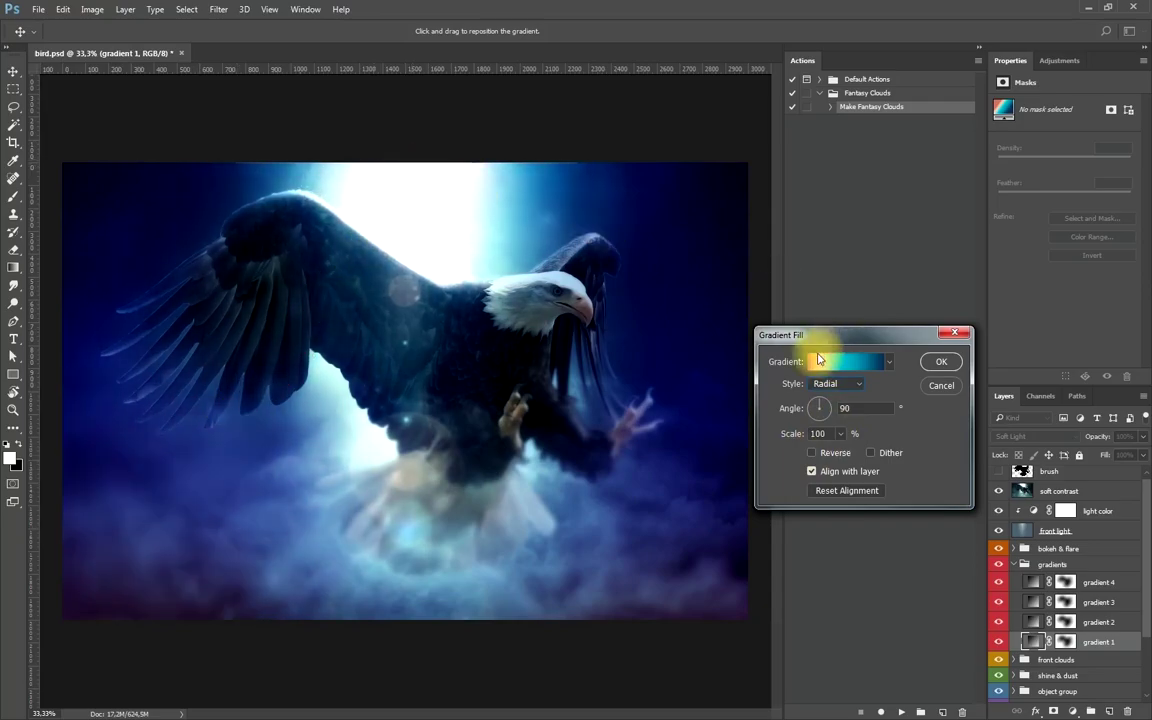
left_click(827, 434)
left_click_drag(827, 434, 904, 437)
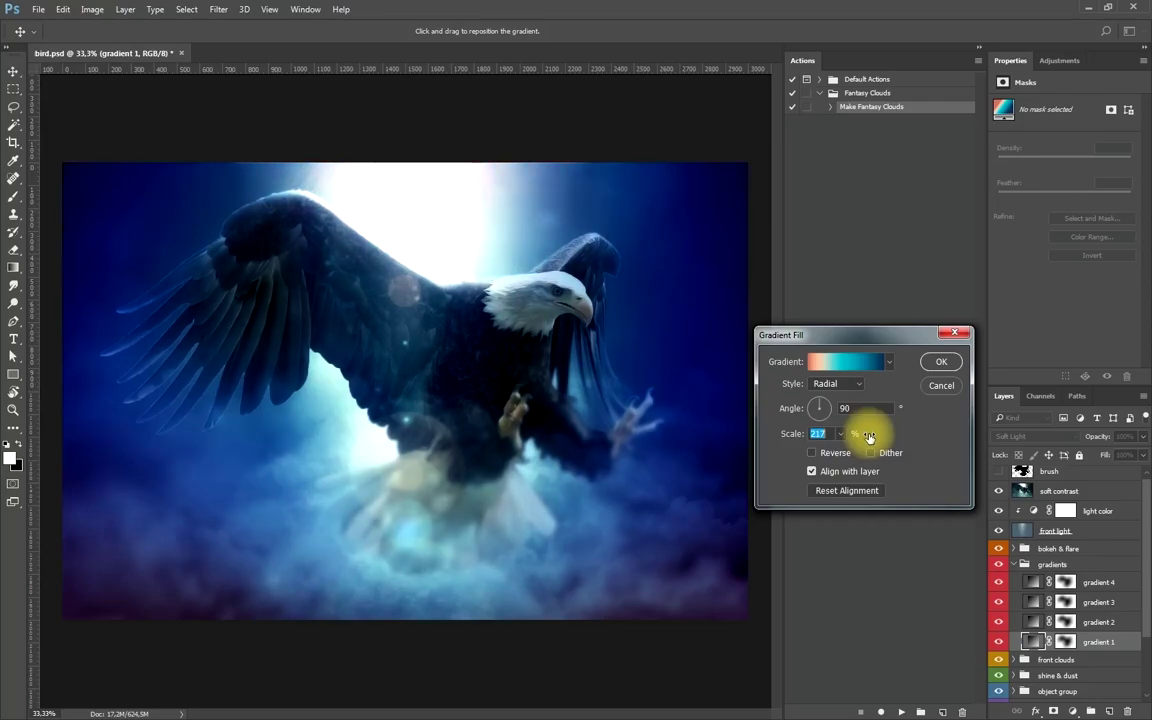
left_click(813, 453)
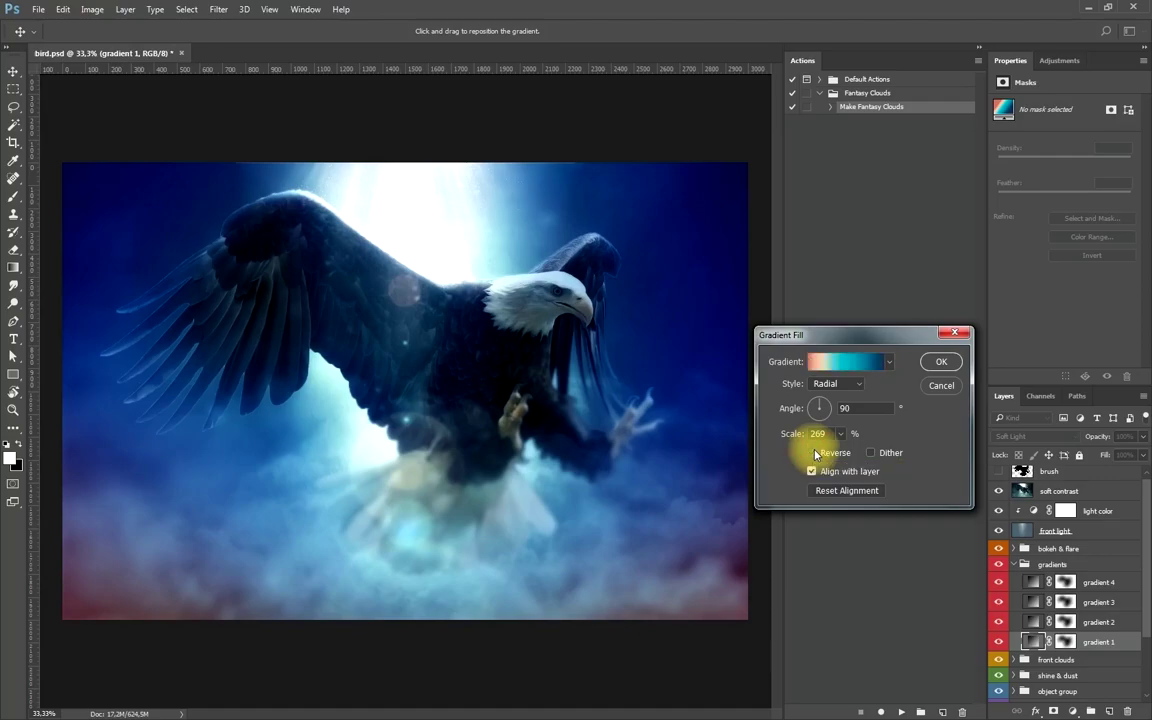
left_click(813, 453)
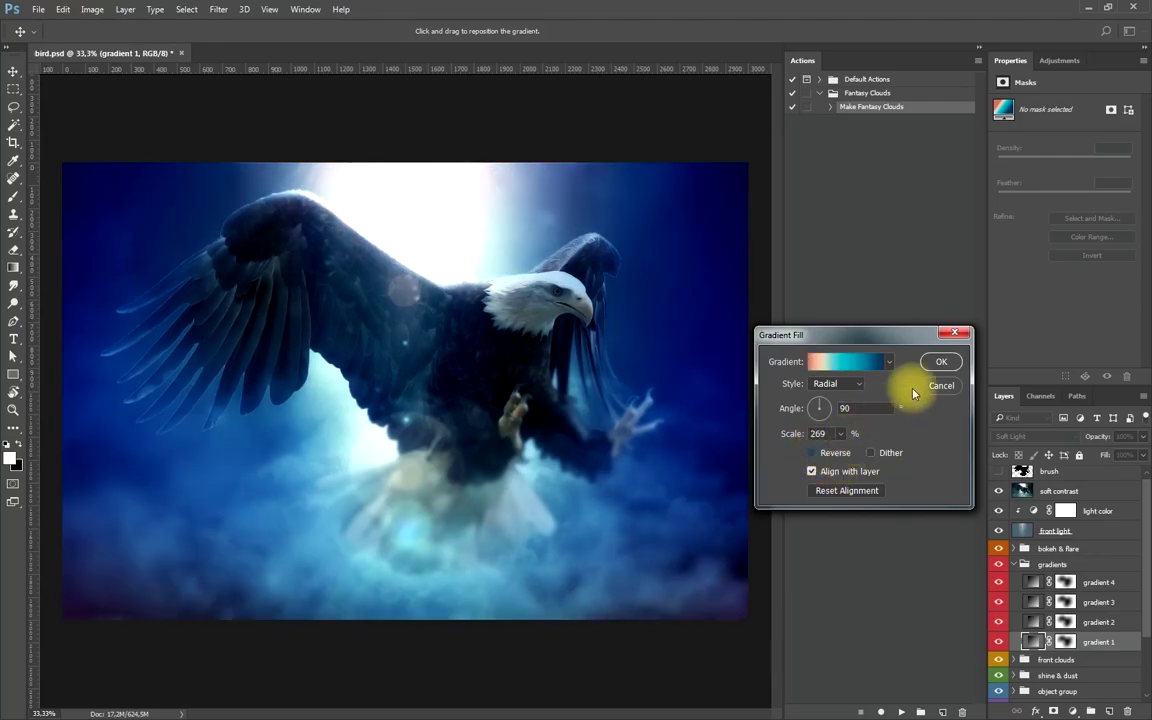
left_click(946, 389)
Toggle gradient 1 and collapse the gradients group.
left_click(999, 642)
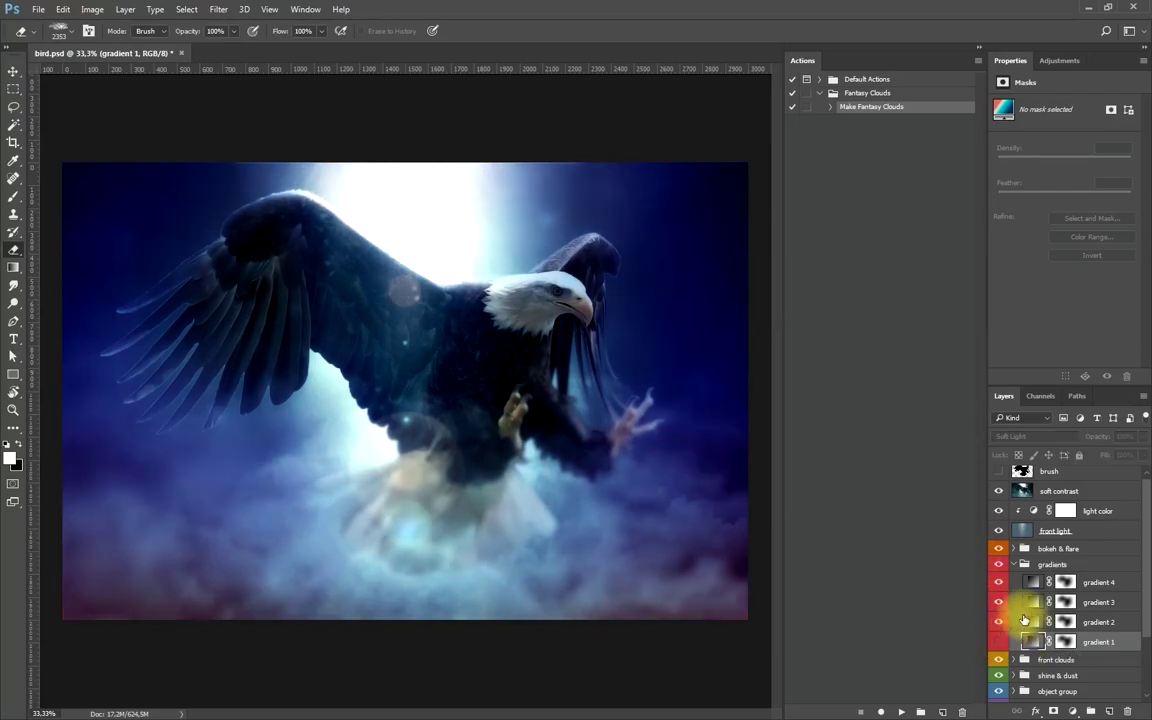
scroll(1038, 610, "up", 1)
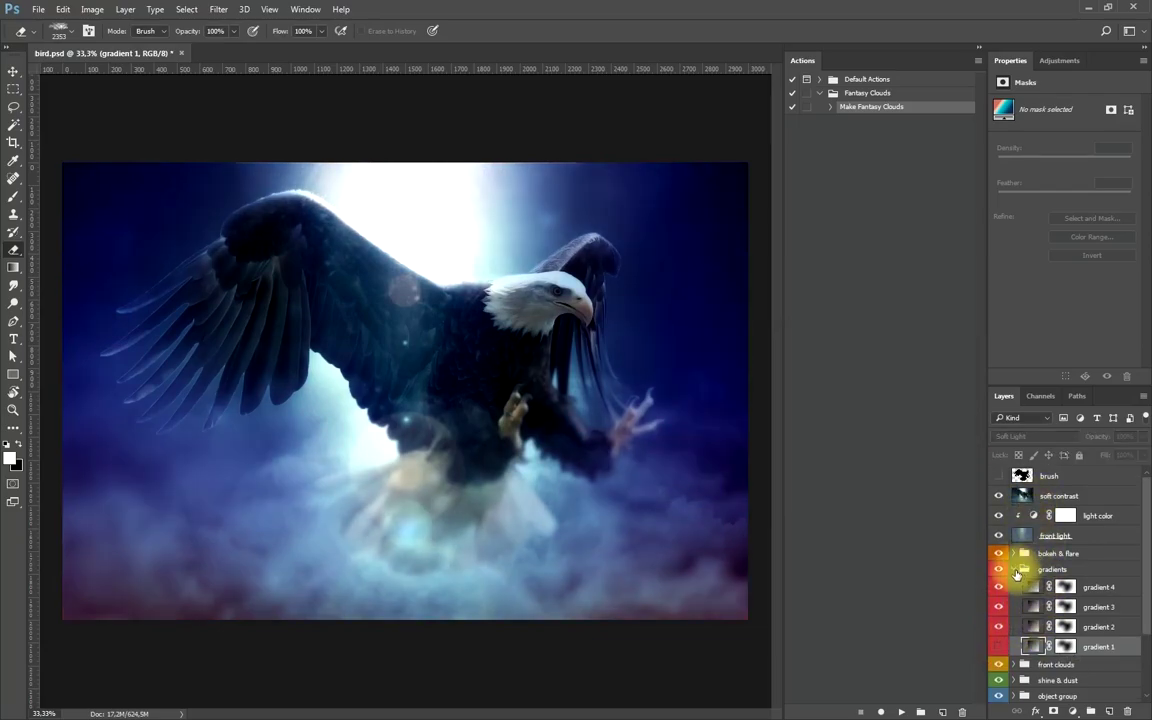
left_click(1015, 569)
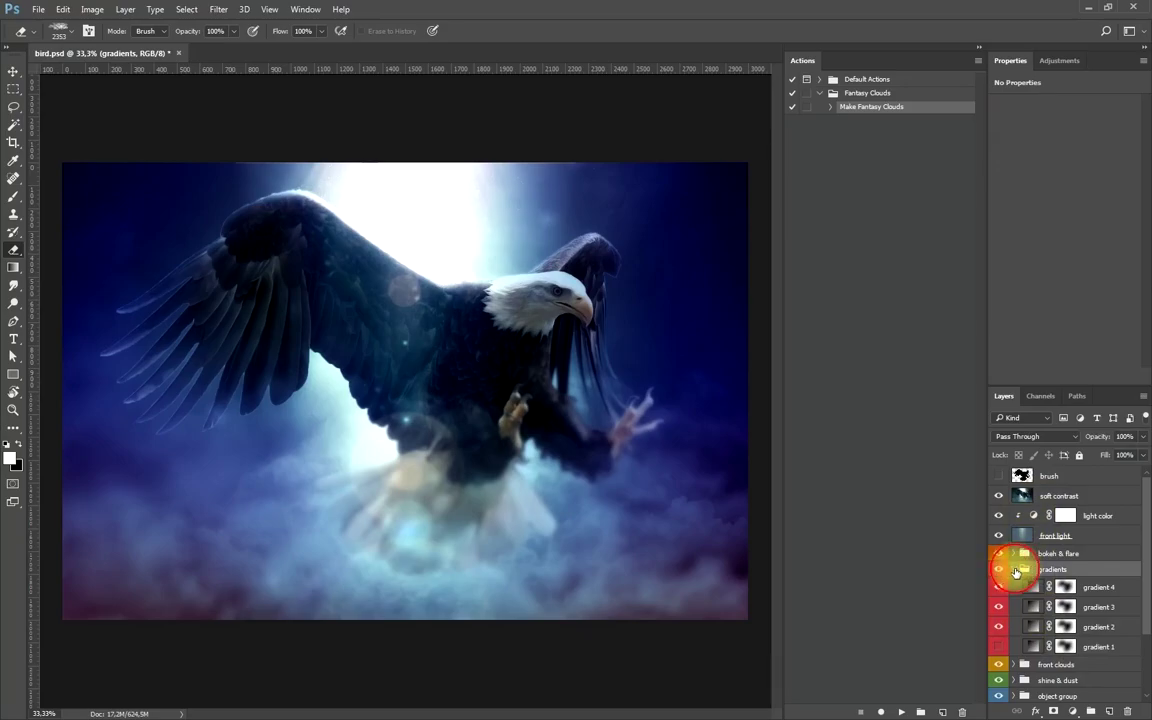
left_click(1014, 569)
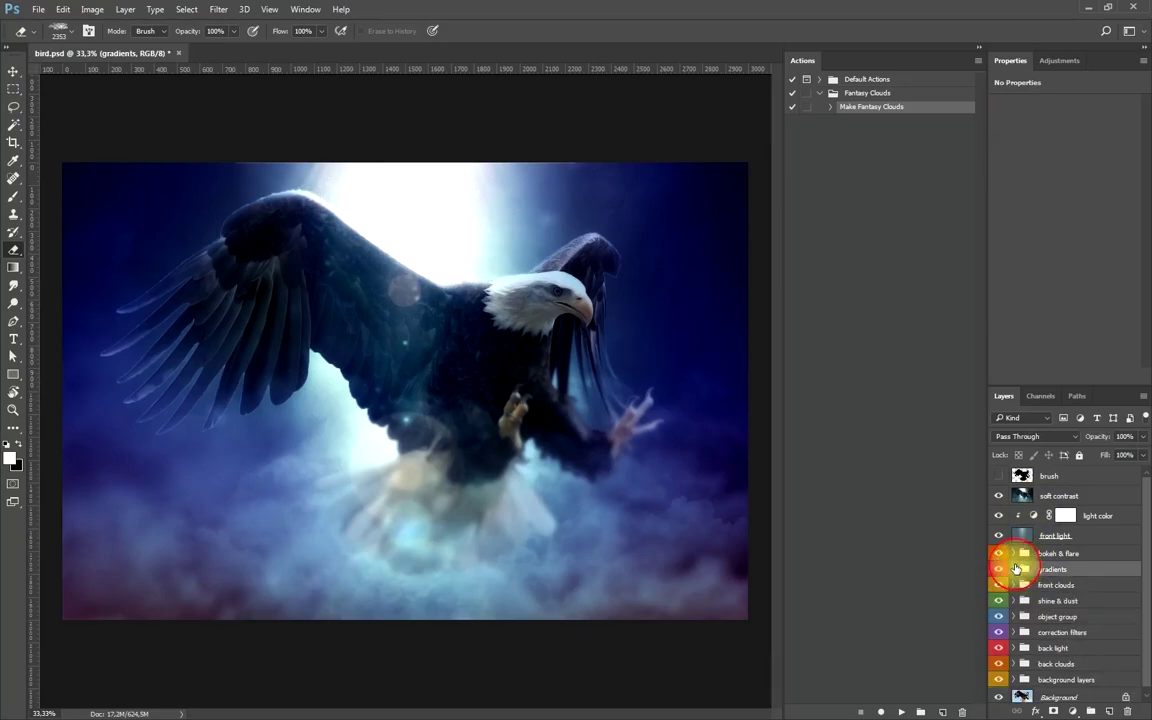
Move the lens flare layer about 48 px right, then collapse the bokeh & flare group.
left_click(1013, 553)
left_click(1078, 595)
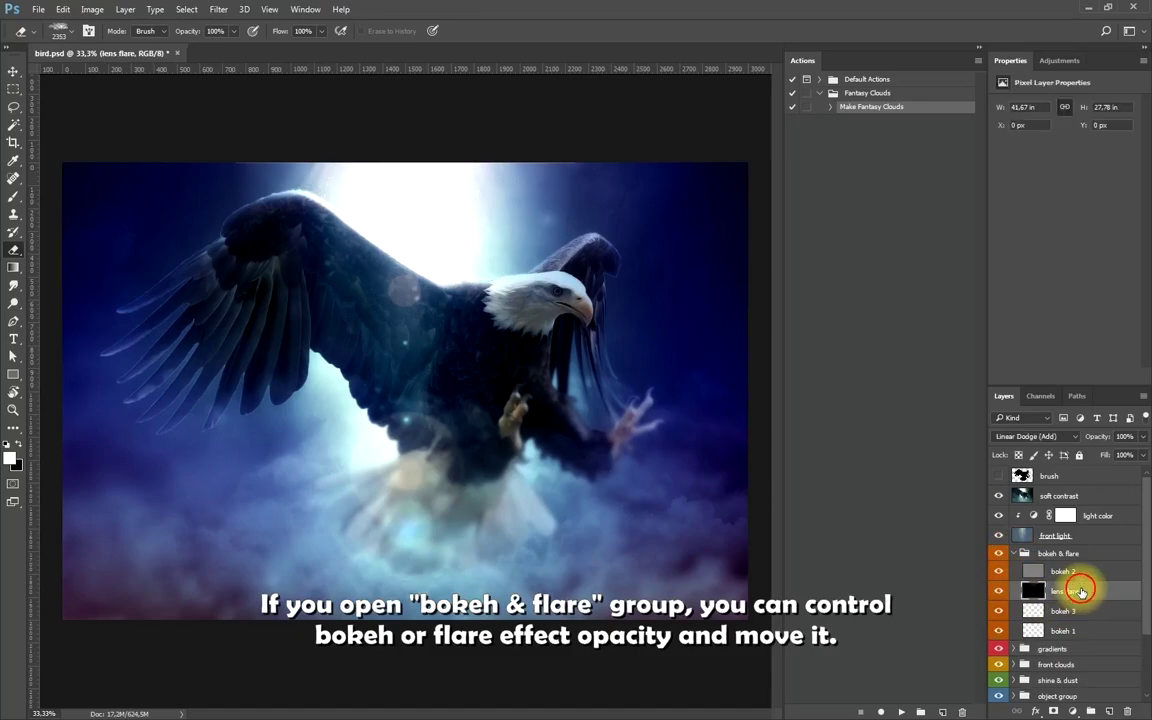
key("v")
mouse_move(475, 438)
left_mouse_down()
mouse_move(451, 432)
mouse_move(453, 422)
mouse_move(480, 415)
mouse_move(420, 410)
mouse_move(476, 417)
mouse_move(463, 406)
left_mouse_up()
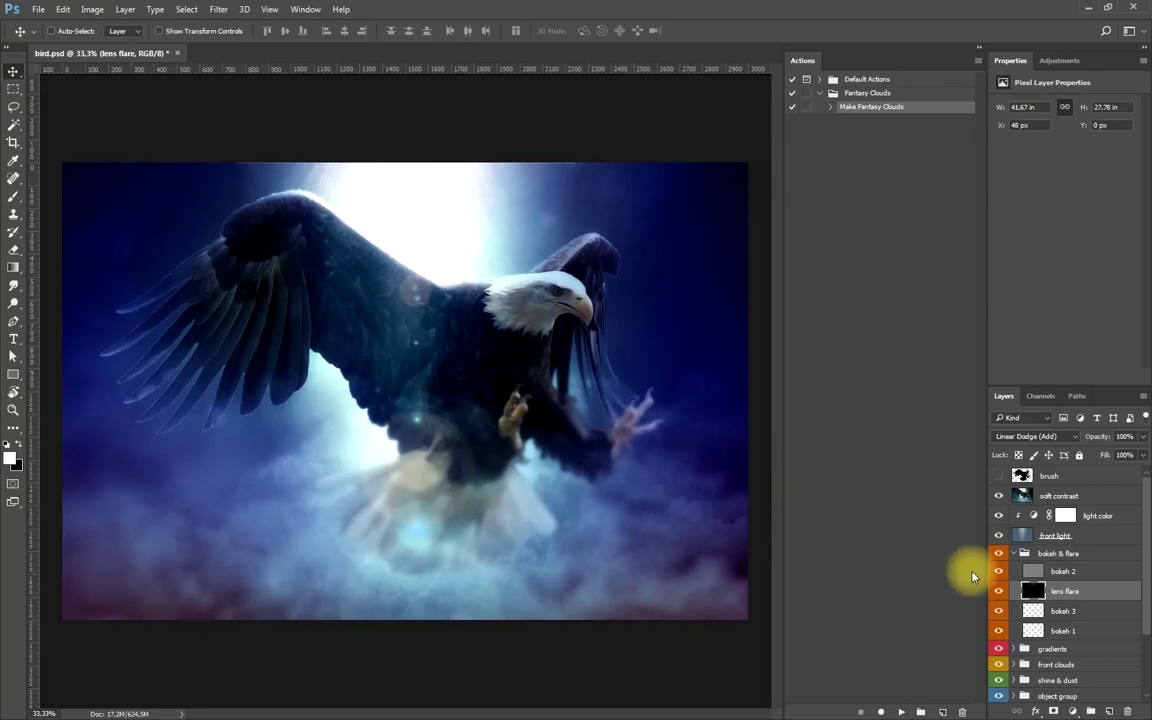
left_click(1014, 555)
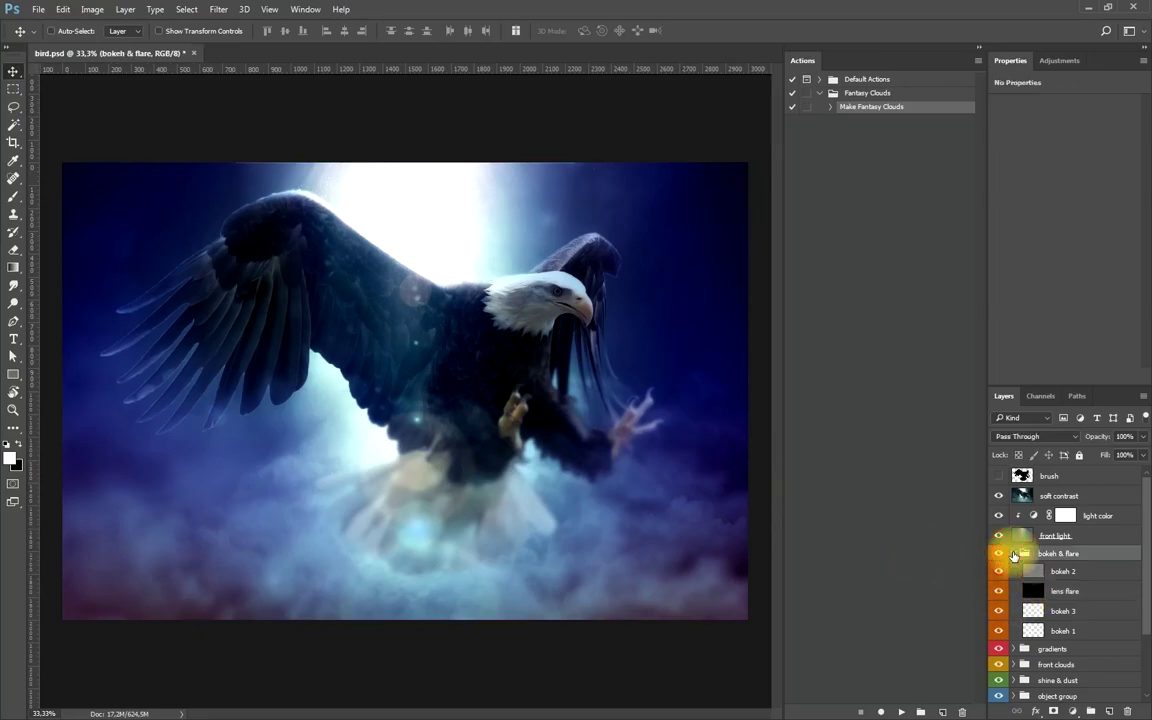
left_click(1014, 554)
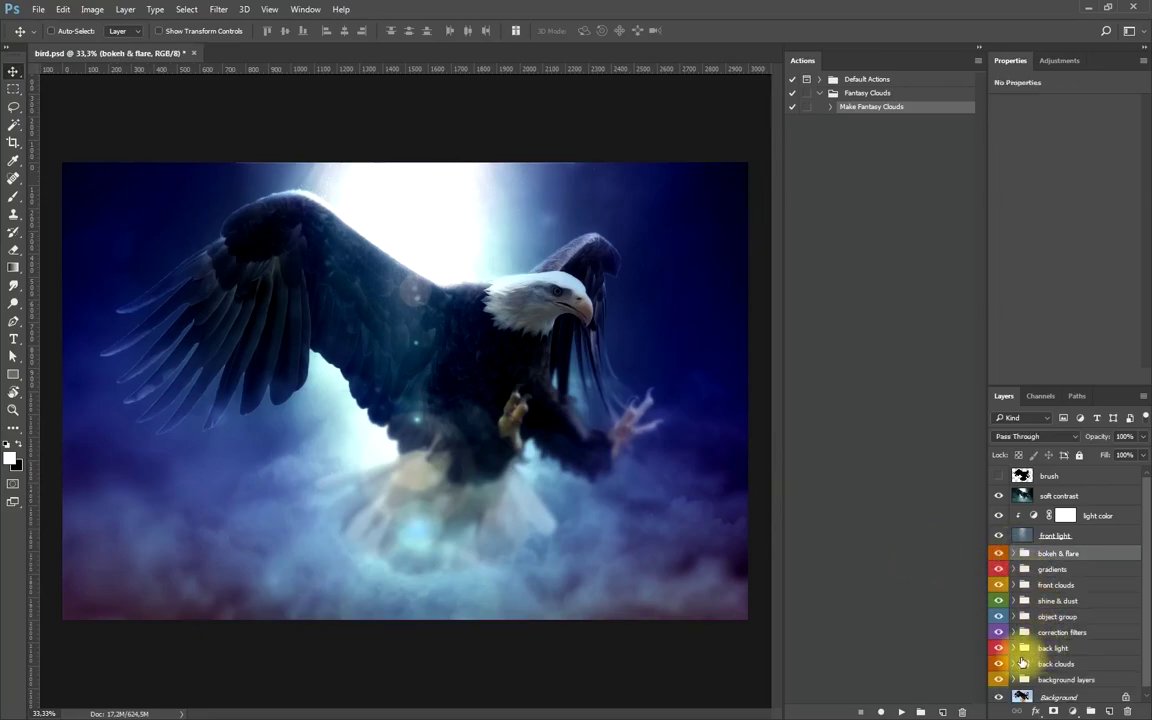
Preview the back light group, expand it and lower the dark contour opacity to 35%.
left_click(1044, 650)
left_click(999, 648)
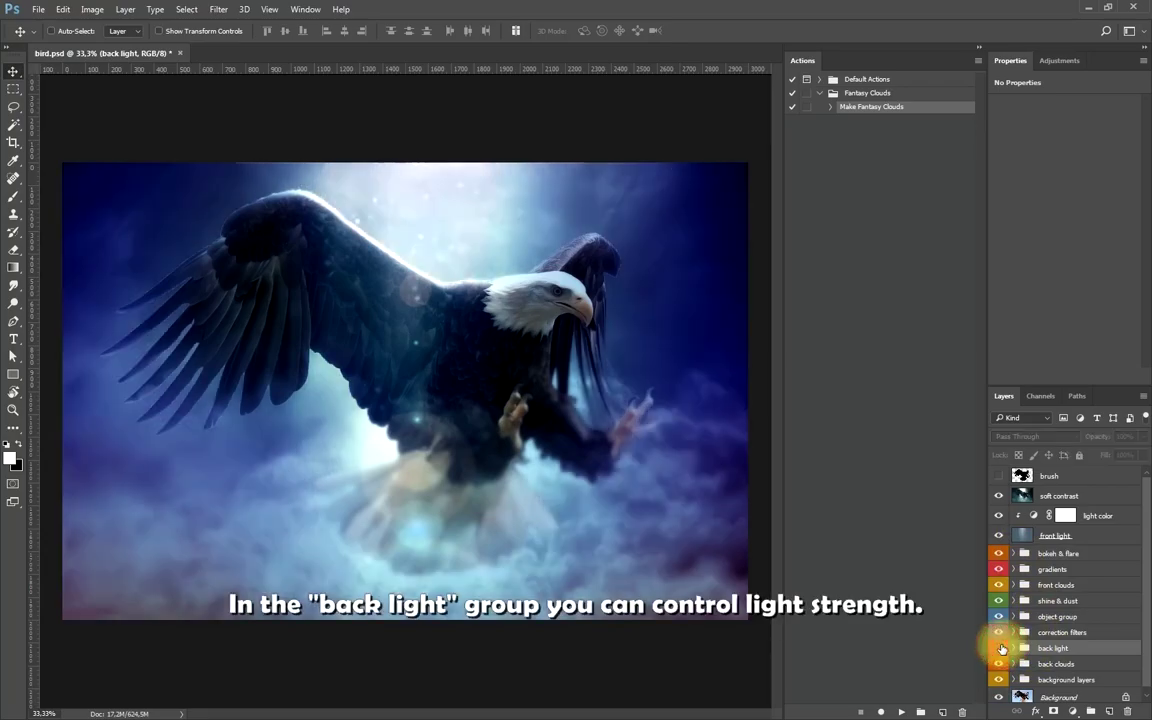
left_click(999, 648)
left_click(1013, 648)
scroll(1060, 640, "down", 2)
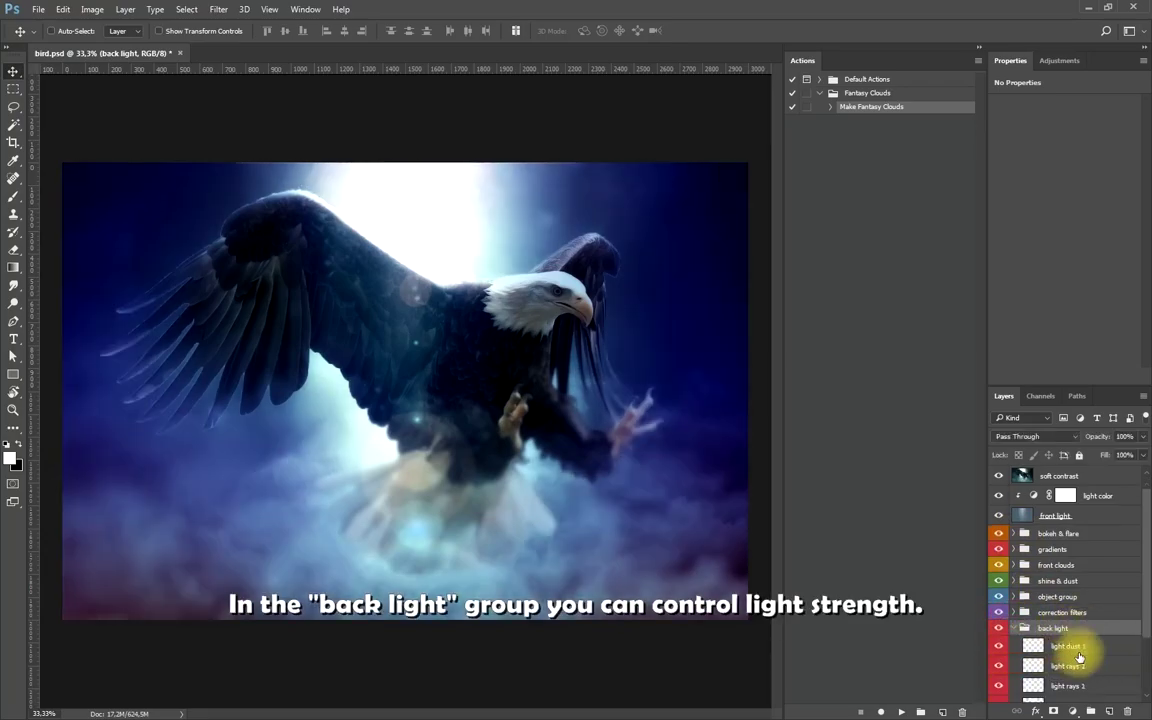
scroll(1085, 652, "down", 2)
left_click(1090, 650)
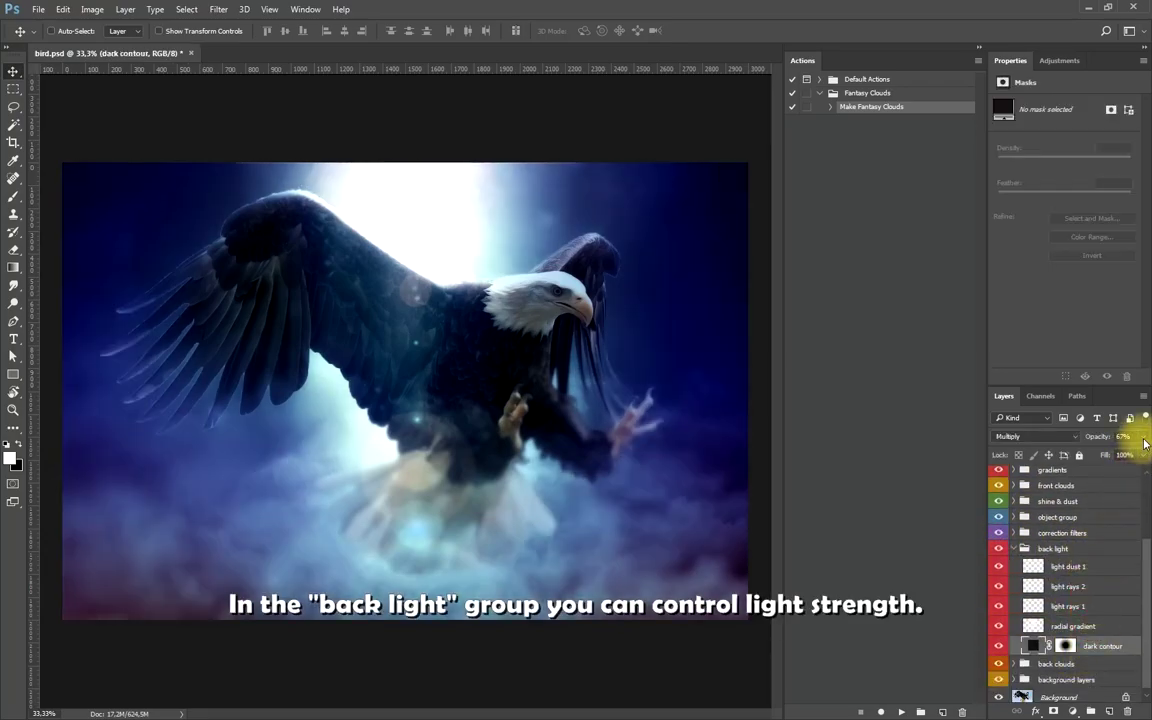
left_click(1142, 437)
left_click_drag(1121, 456, 1101, 456)
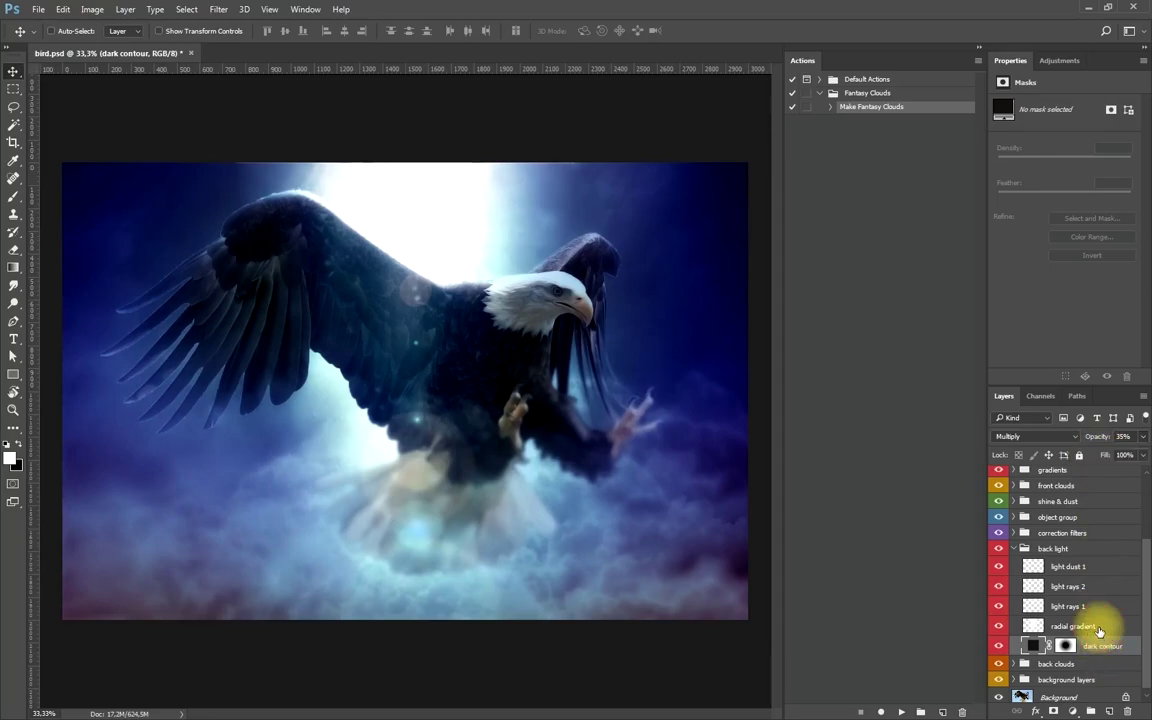
Weaken the radial gradient glow to 14% opacity.
left_click(1073, 626)
left_click(1142, 437)
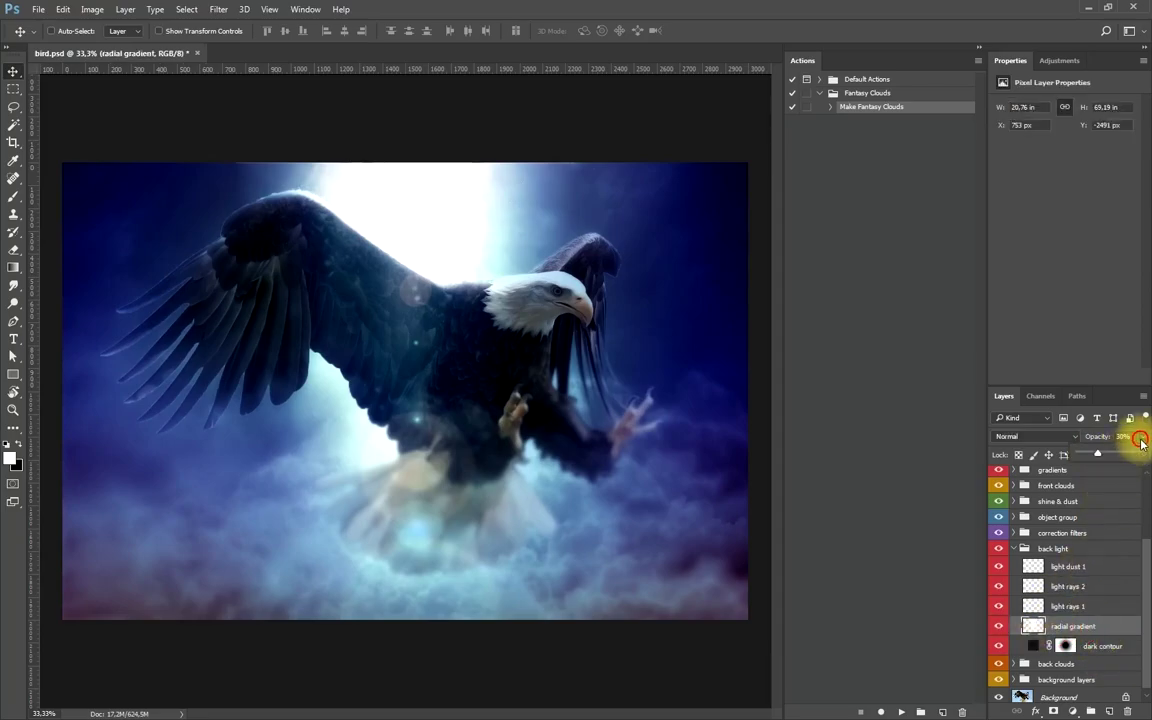
left_click_drag(1093, 456, 1087, 459)
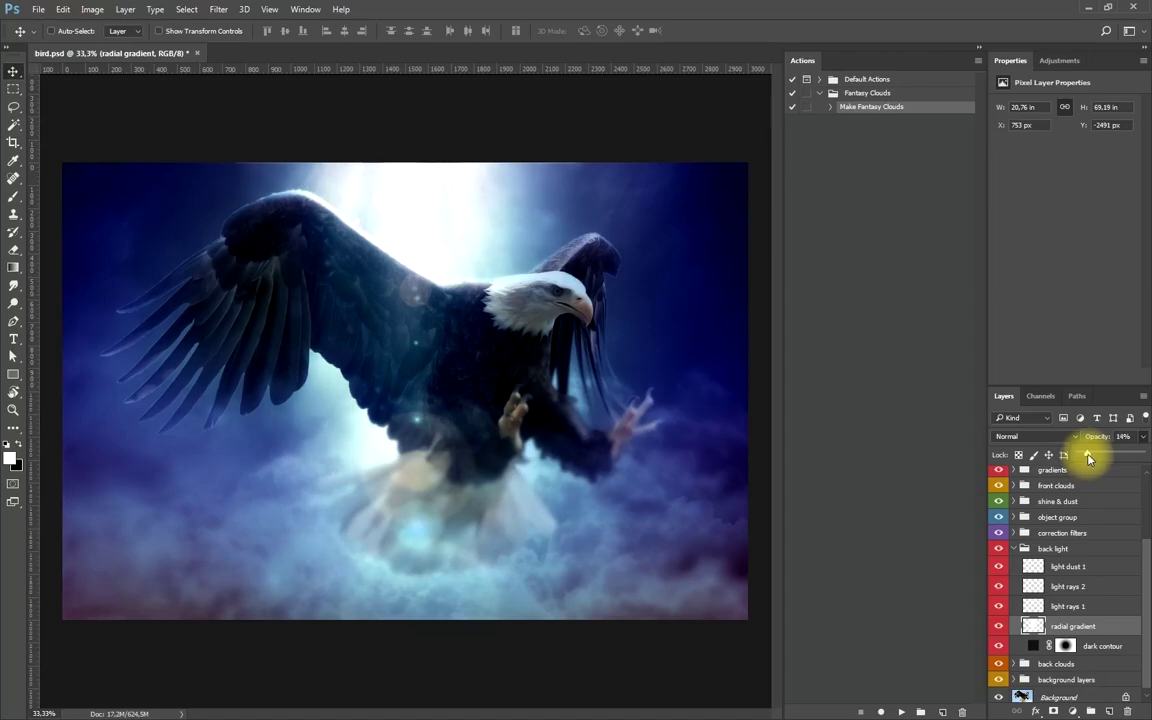
Lower light rays 1 to 72% and light rays 2 to 92% opacity.
left_click(1068, 606)
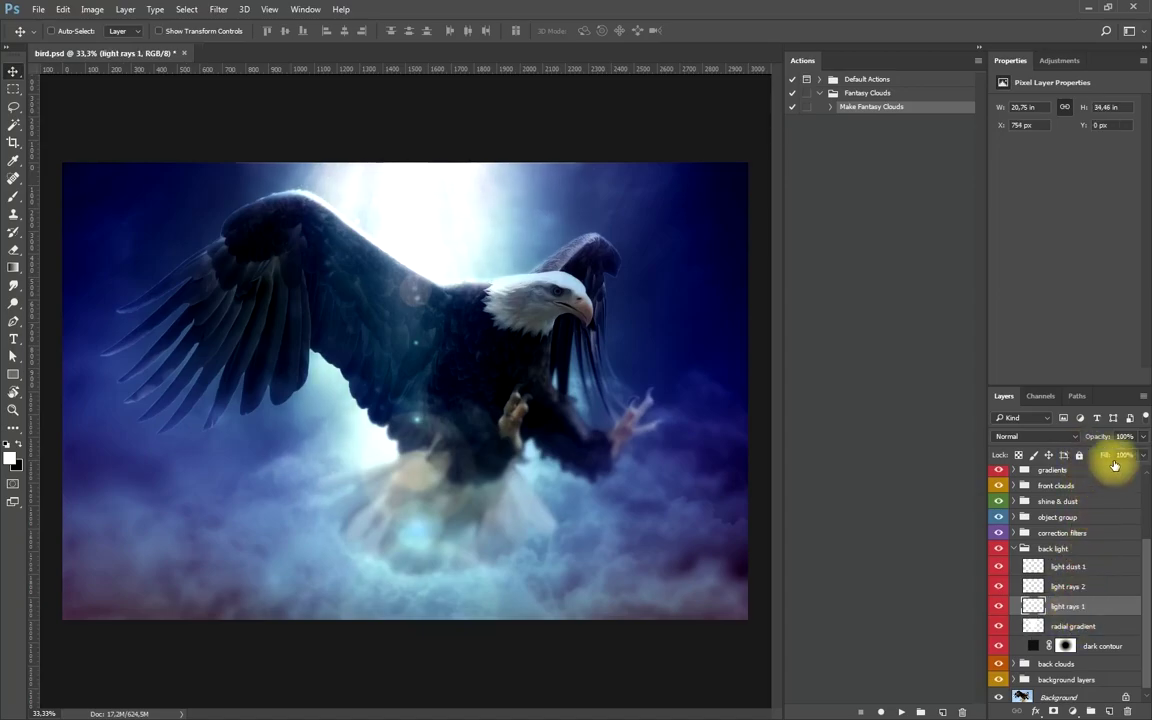
left_click(1143, 437)
left_click(1127, 457)
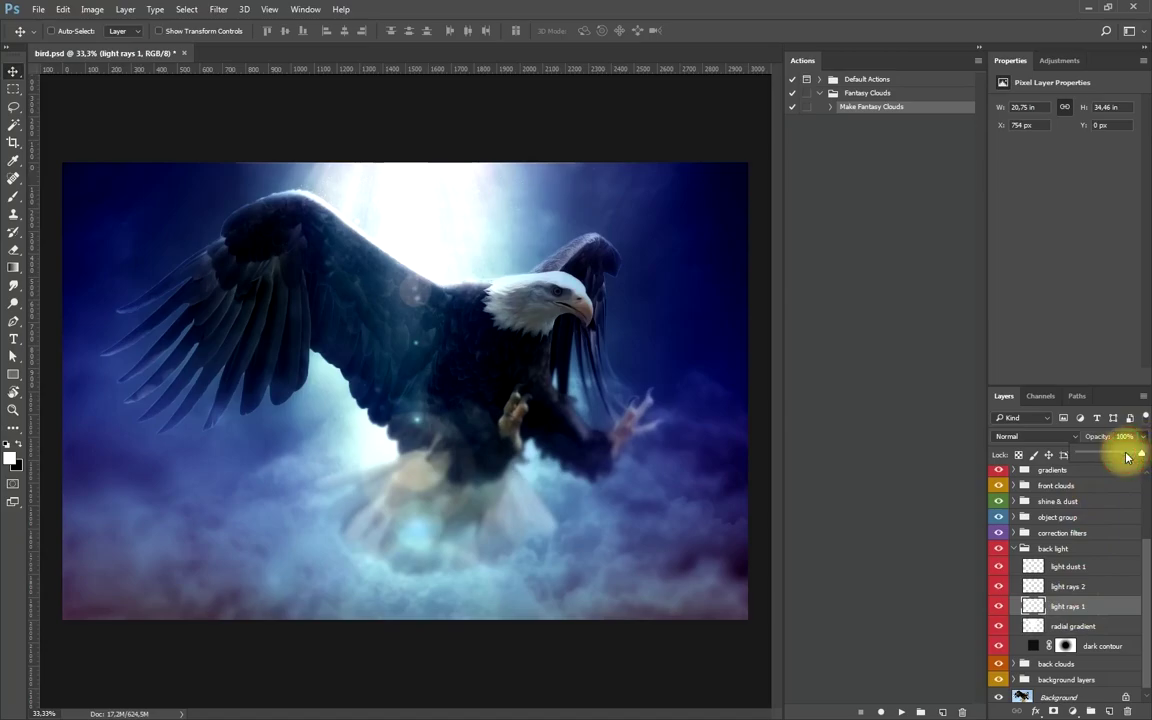
mouse_move(1127, 457)
left_mouse_down()
mouse_move(1112, 457)
mouse_move(1126, 457)
left_mouse_up()
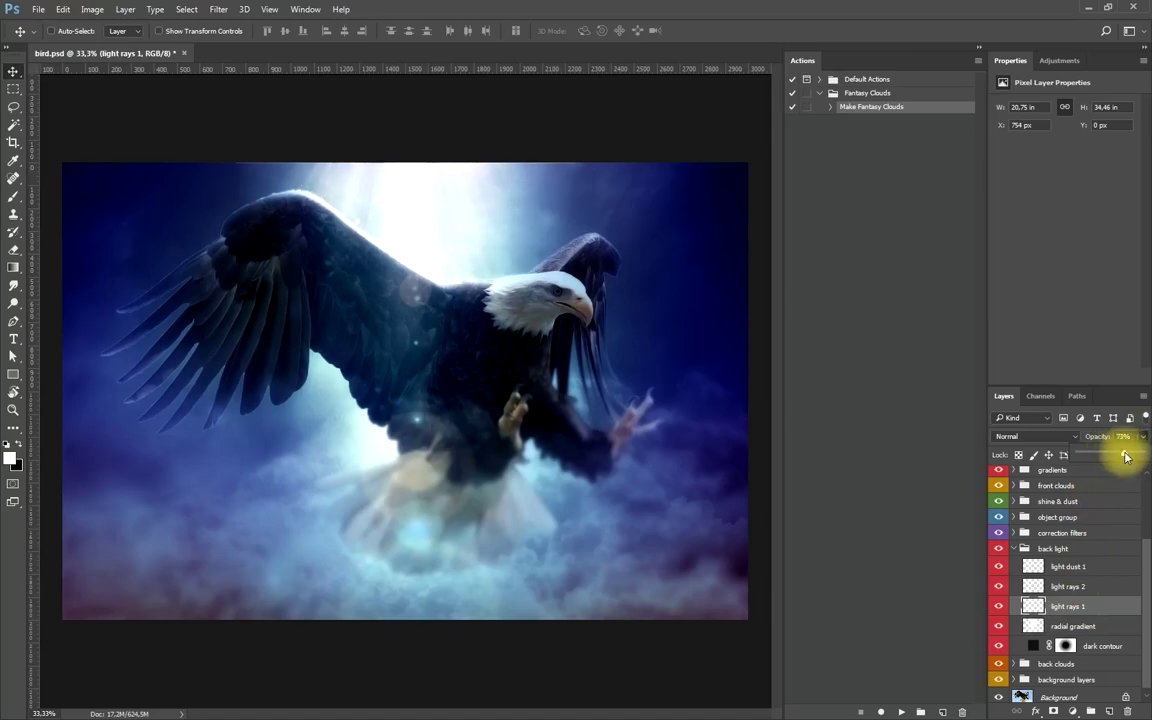
left_click(1080, 586)
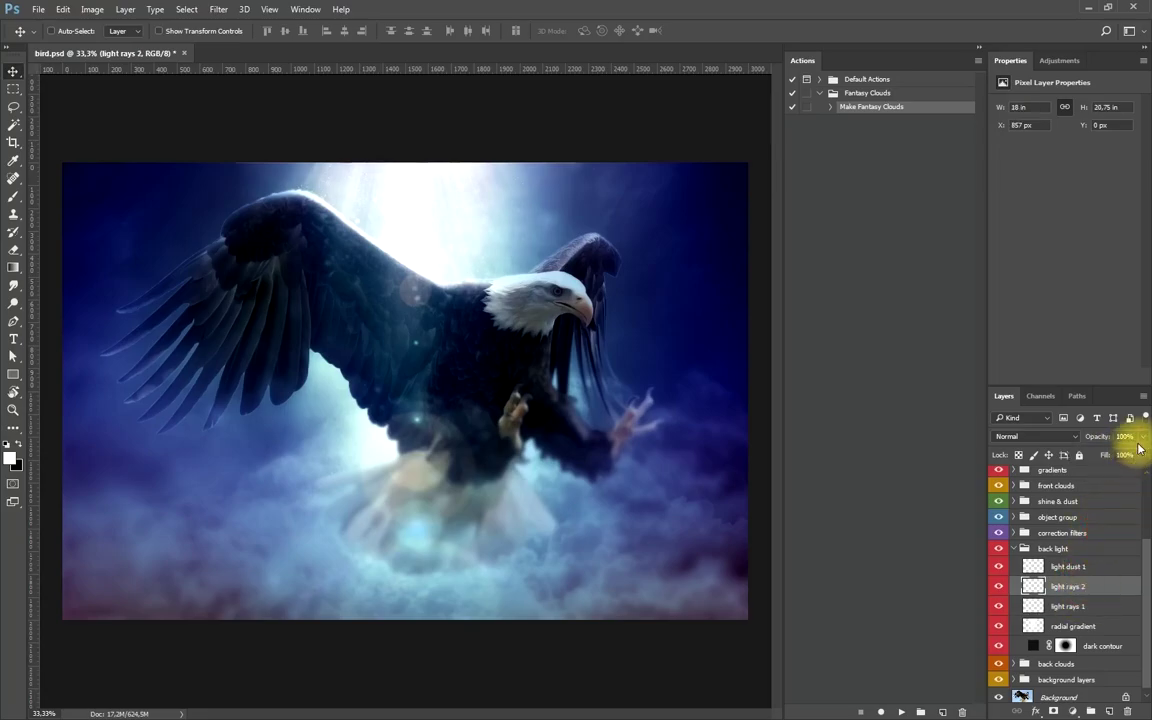
left_click_drag(1143, 449, 1130, 457)
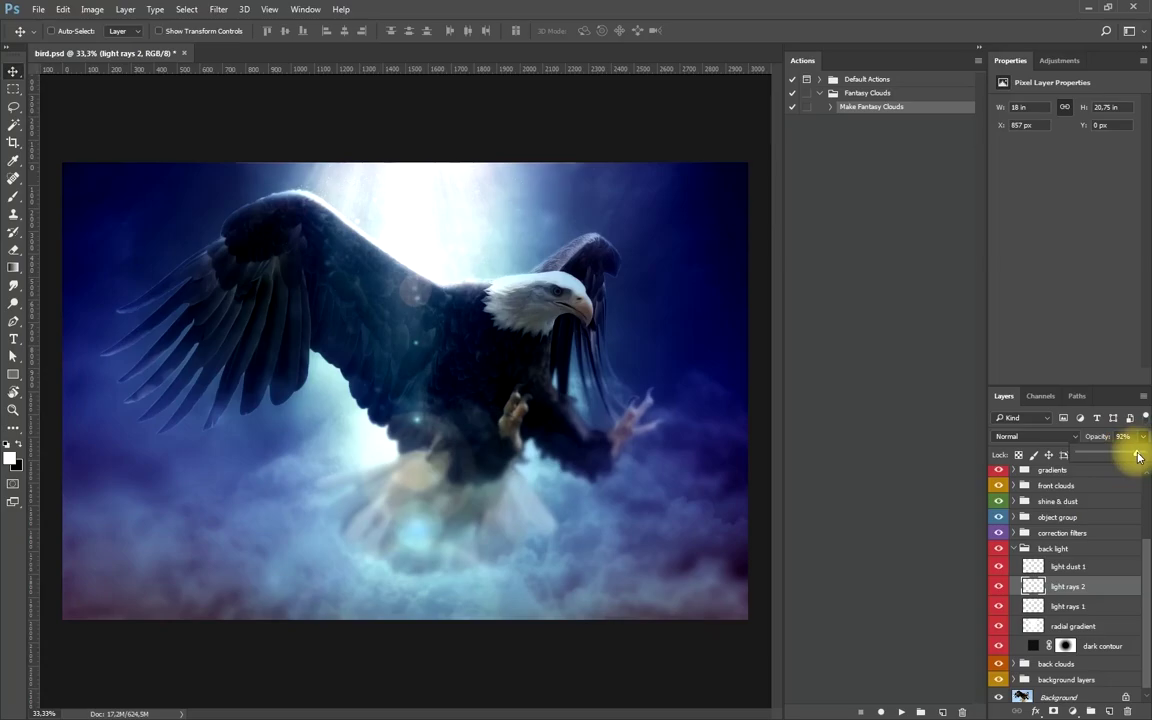
Collapse the back light group and target the light color Hue/Saturation adjustment.
left_click(1016, 548)
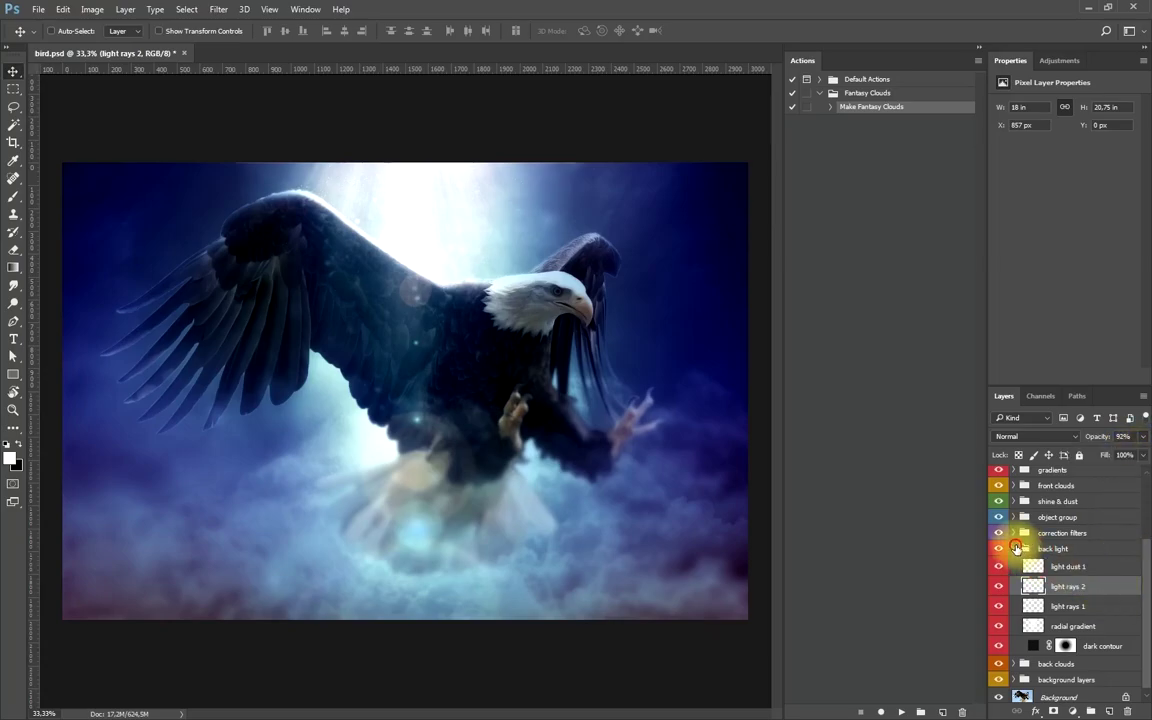
left_click(1016, 548)
left_click(1014, 549)
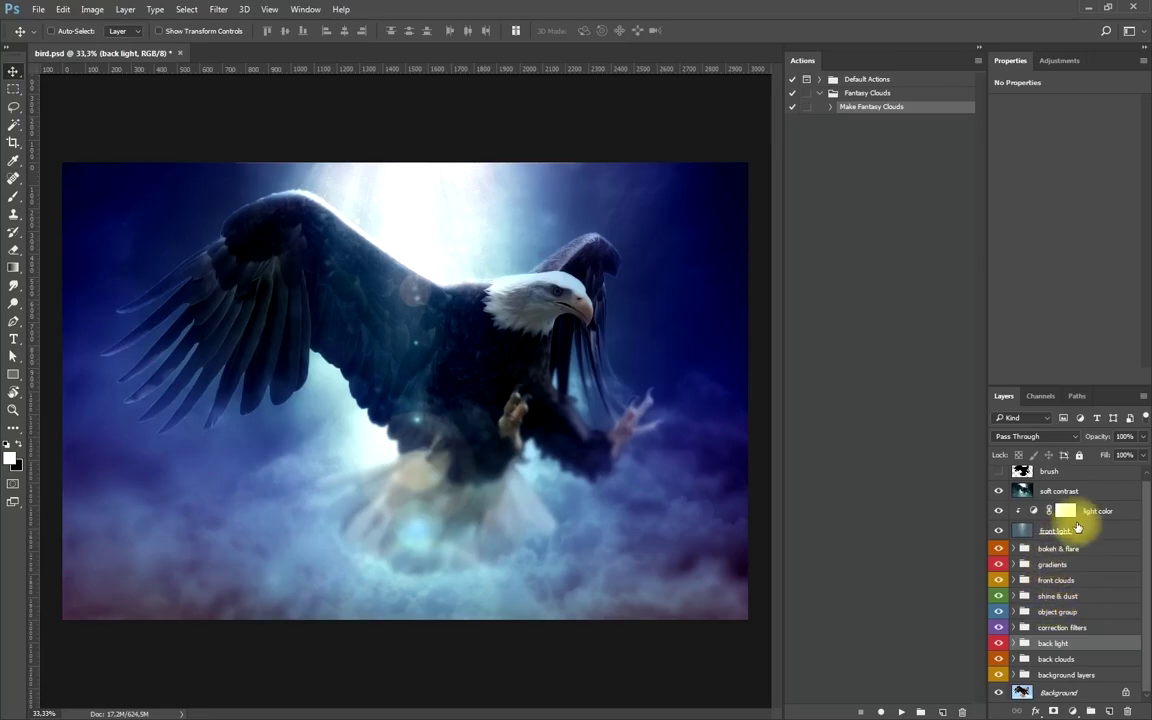
left_click(1100, 512)
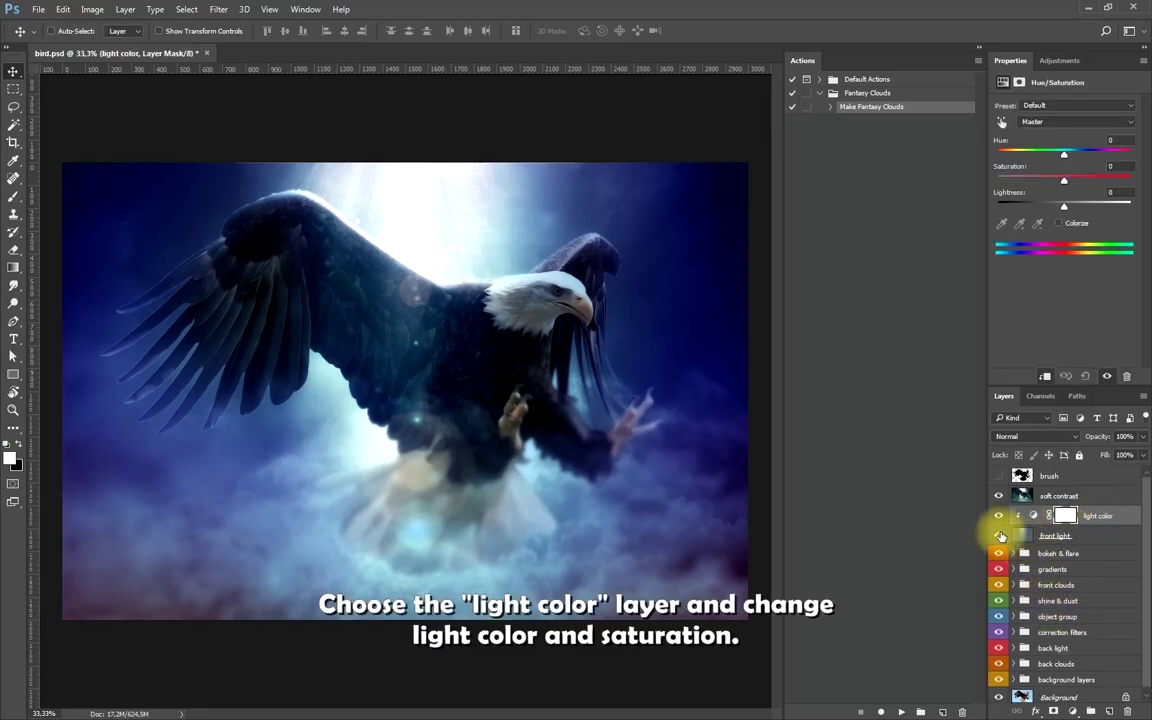
left_click(998, 535)
left_click(998, 535)
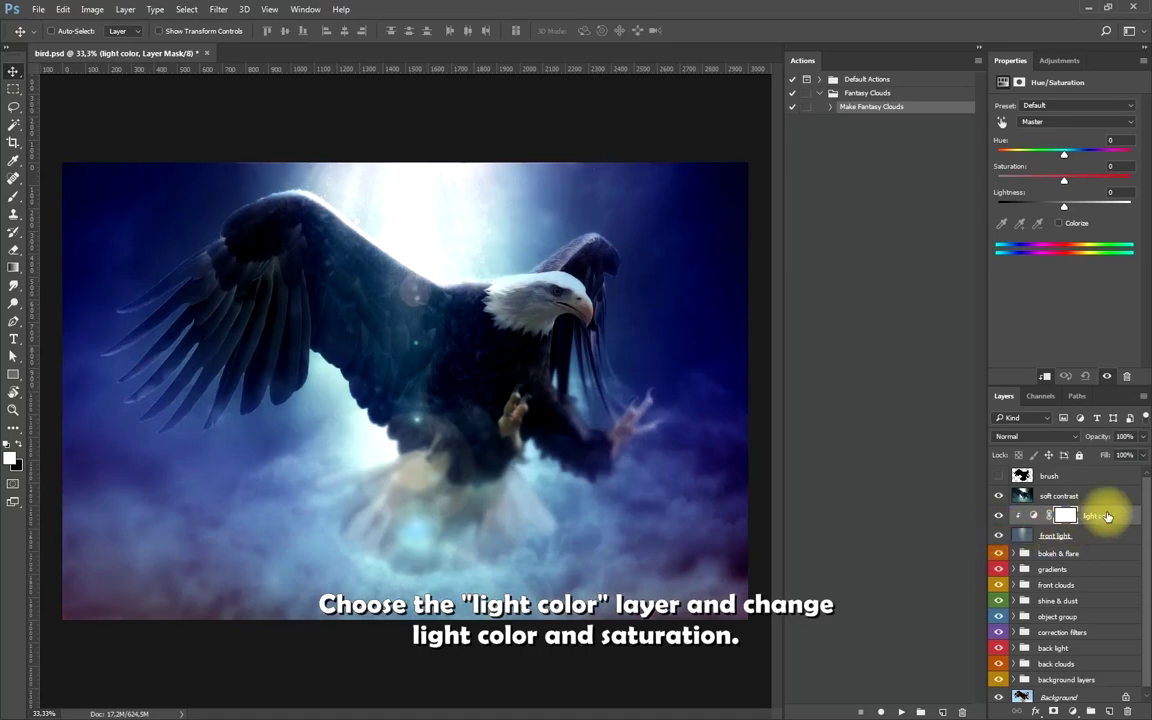
left_click(1033, 515)
Set the light color Hue to -142 and Saturation to +22 for a teal-green tint.
left_click_drag(1067, 162, 1015, 162)
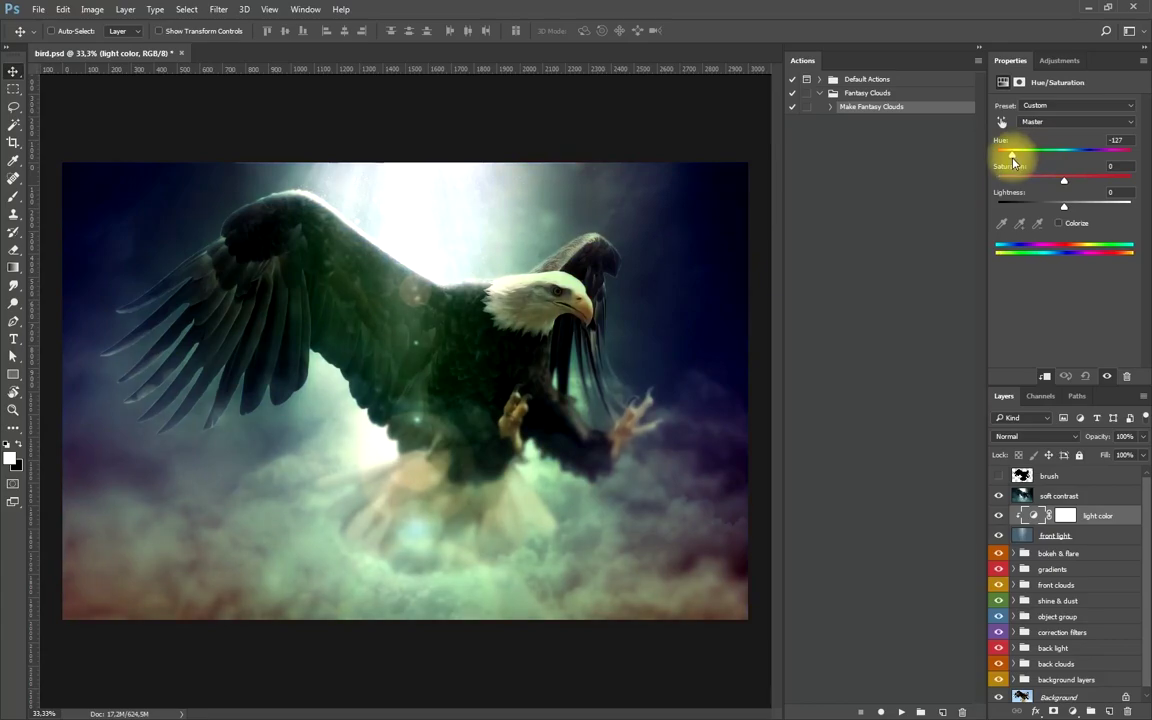
left_click_drag(1015, 162, 1128, 156)
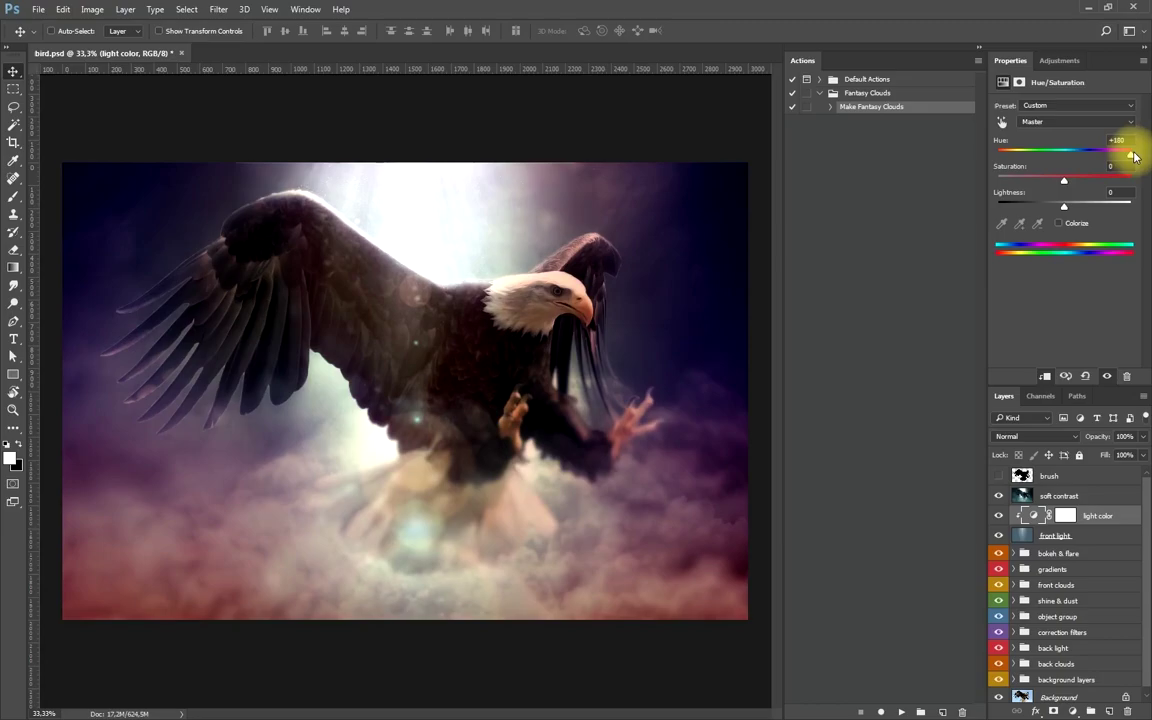
left_click(1127, 160)
left_click_drag(1125, 158, 1089, 181)
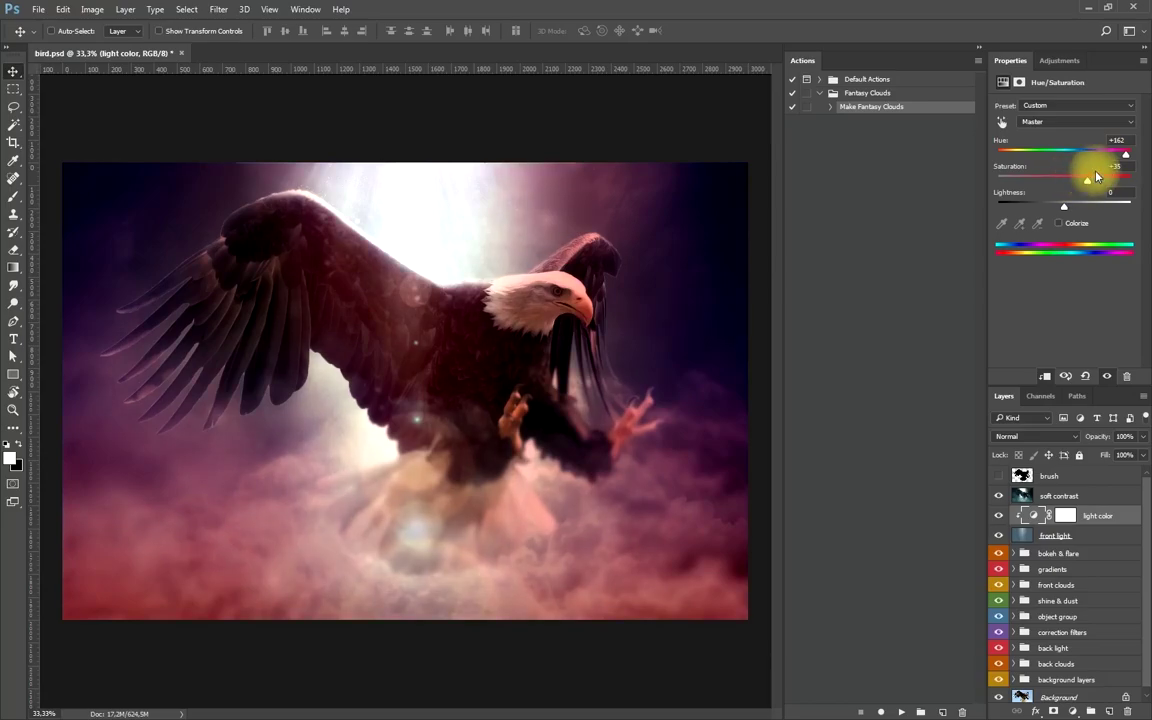
left_click_drag(1125, 156, 1126, 157)
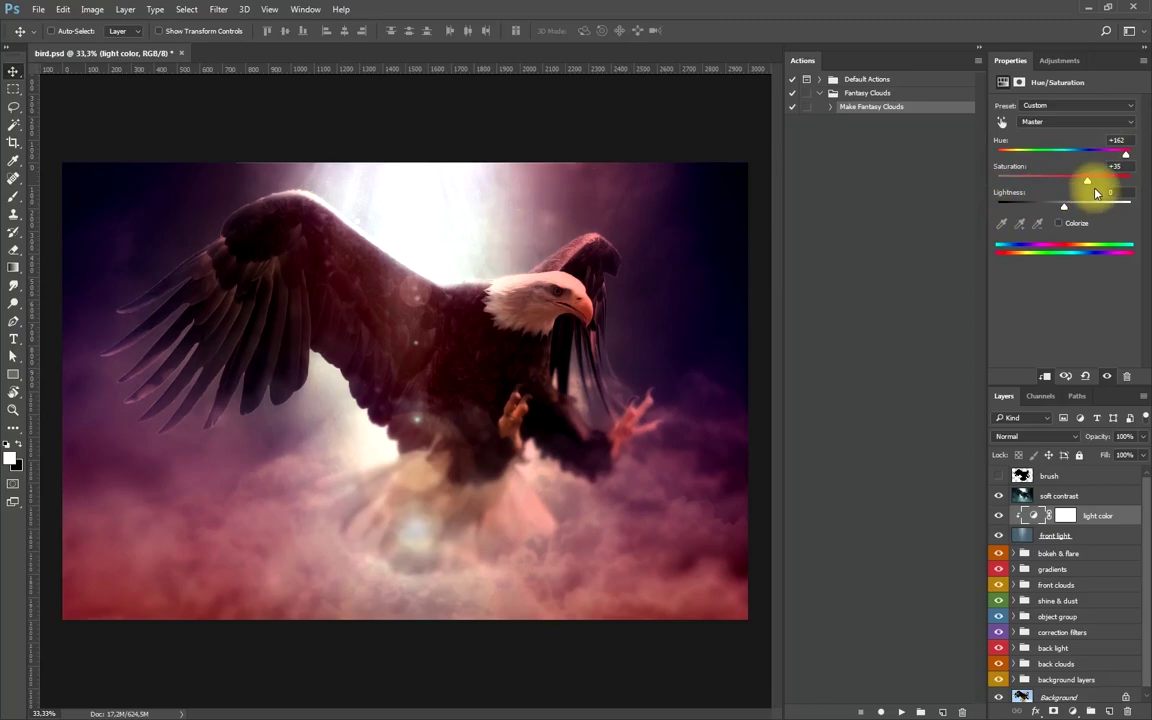
left_click_drag(1090, 182, 1010, 156)
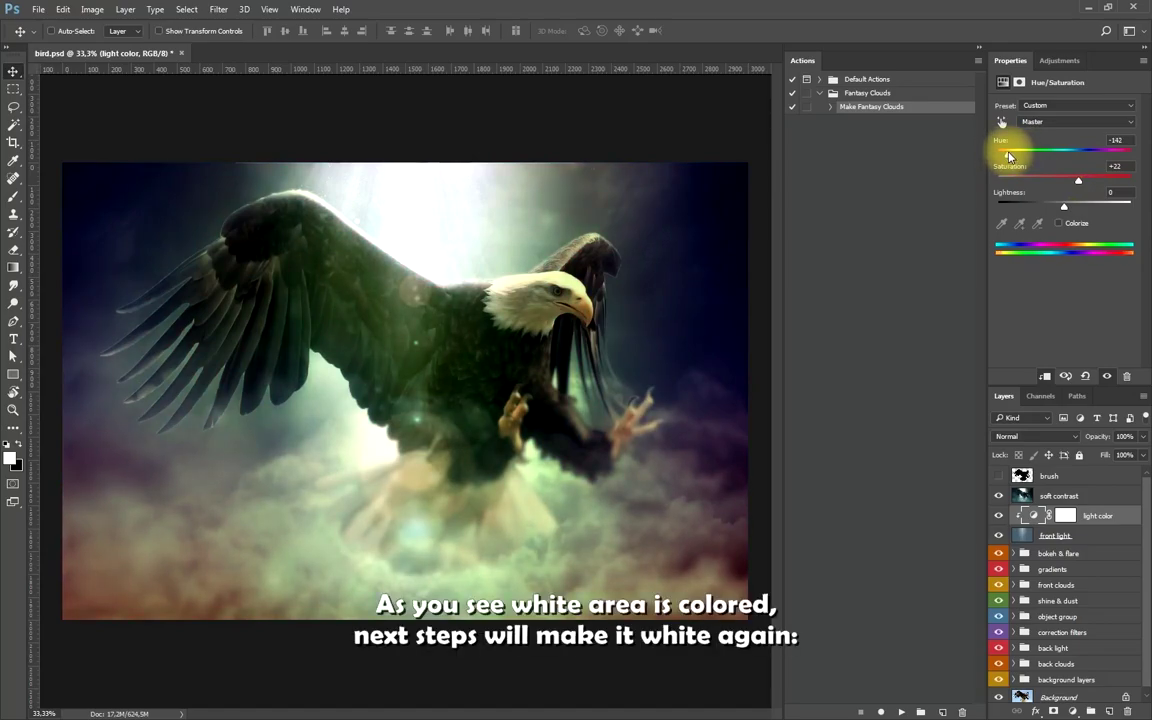
Add a white layer mask to front light and set up a small brush.
left_click(1070, 538)
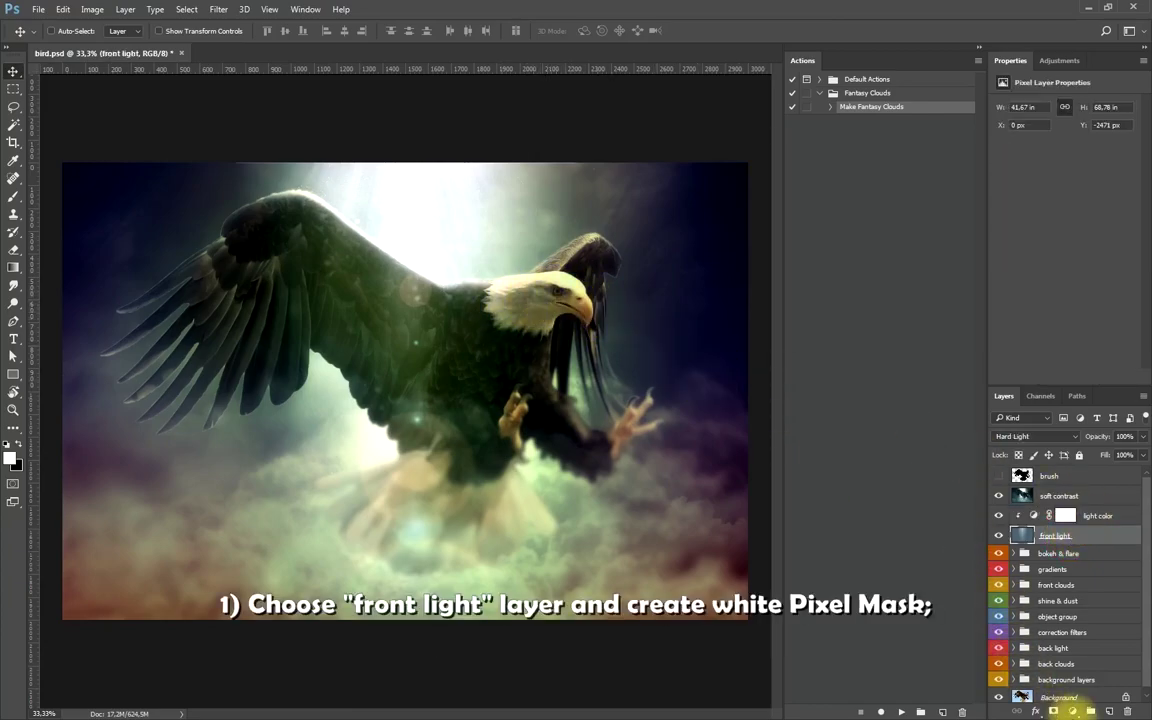
left_click(1052, 710)
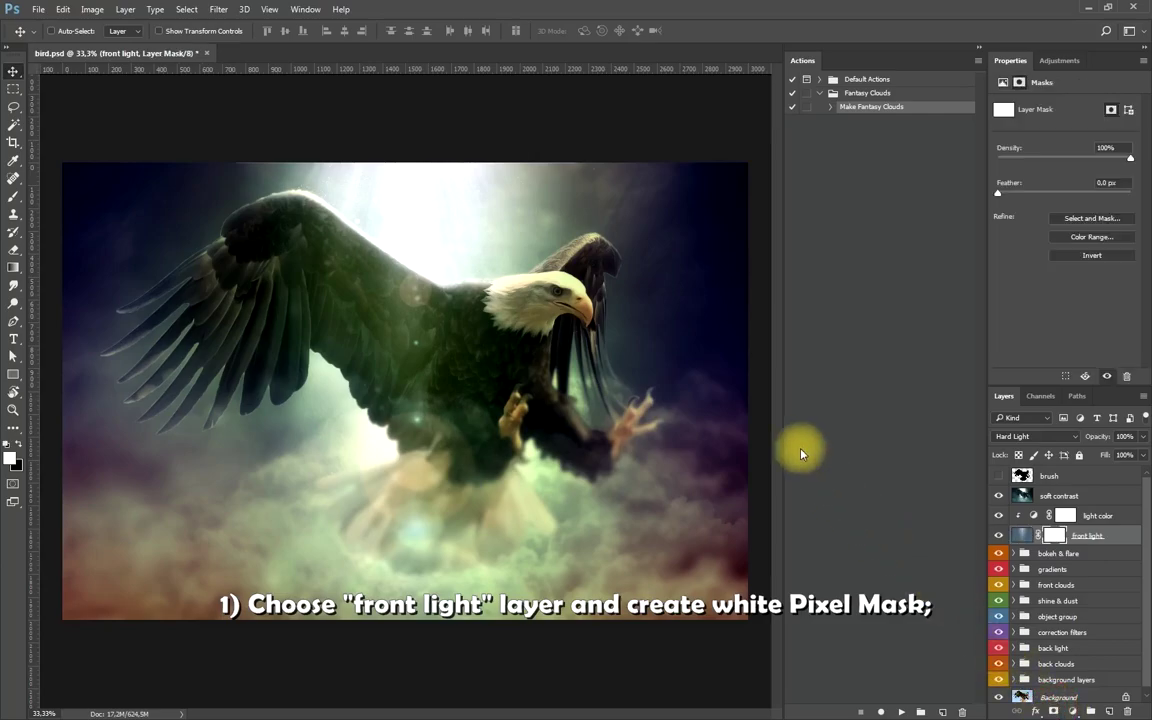
left_click(13, 196)
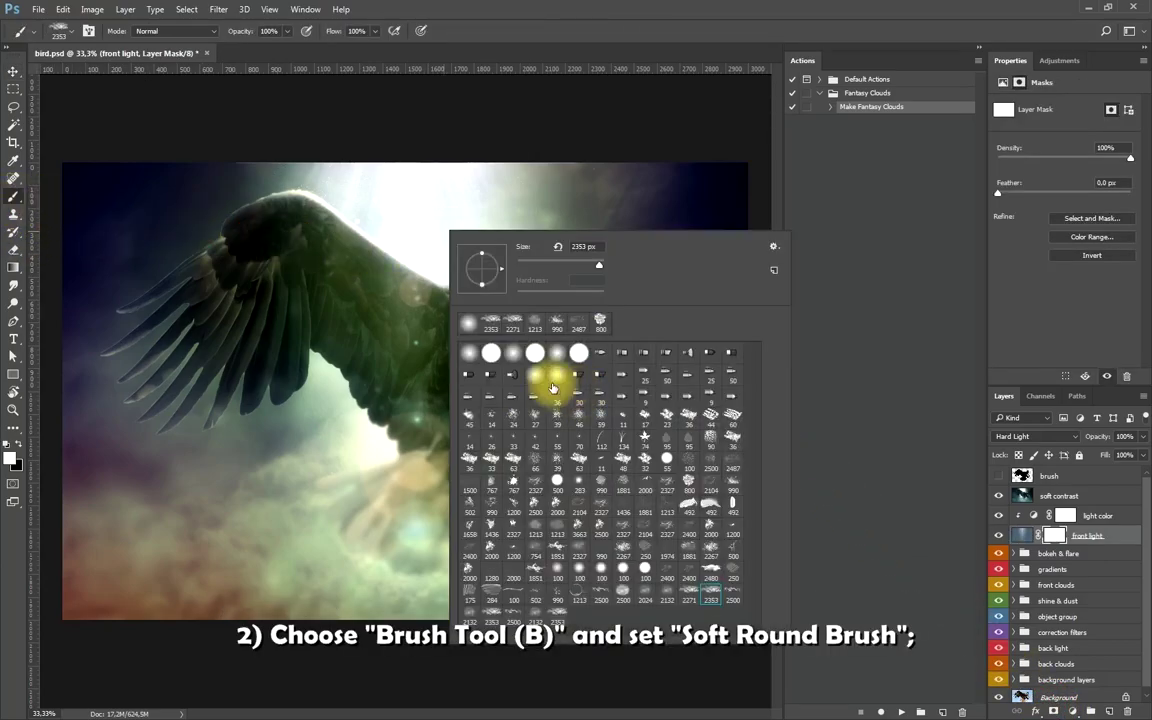
right_click(526, 344)
left_click(610, 55)
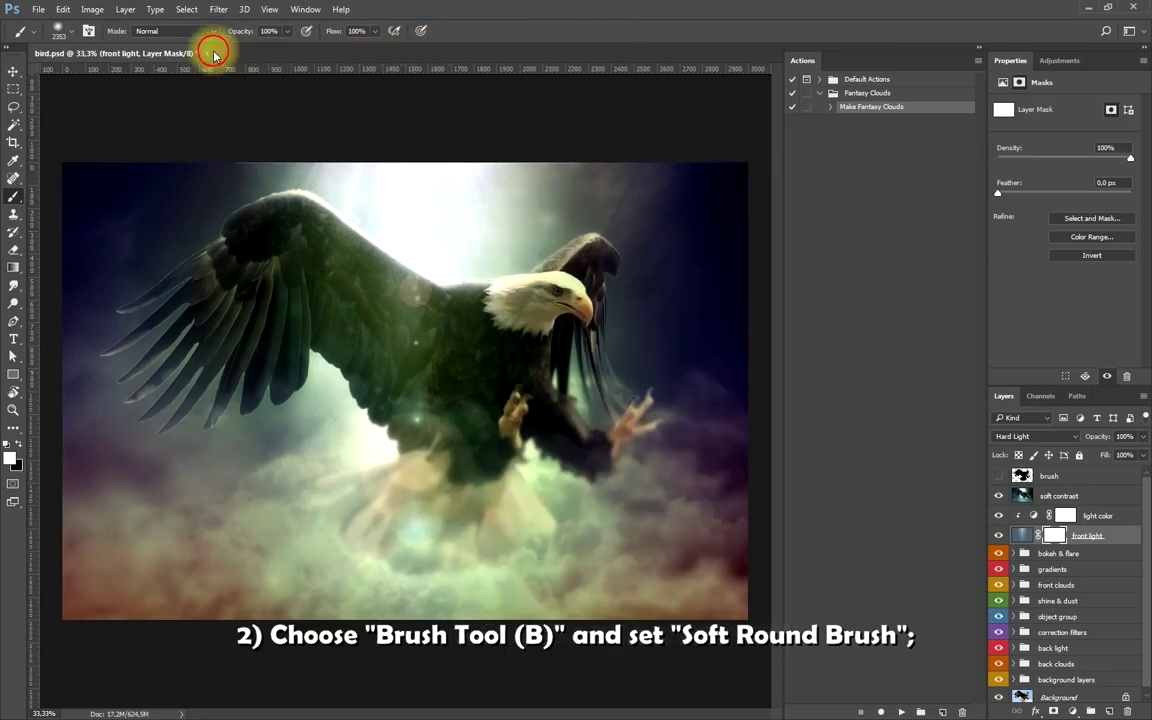
left_click(73, 38)
mouse_move(128, 77)
left_mouse_down()
mouse_move(97, 77)
mouse_move(107, 79)
left_mouse_up()
left_click(451, 43)
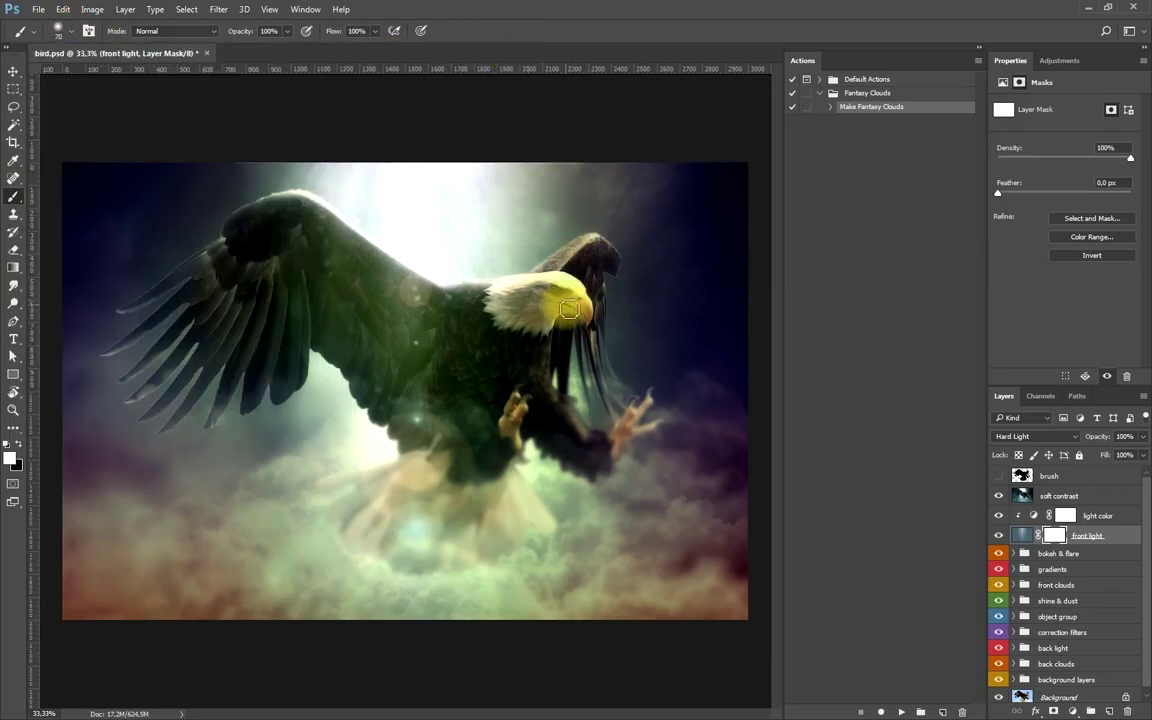
scroll(600, 307, "up", 2)
scroll(600, 307, "up", 2)
scroll(620, 312, "up", 2)
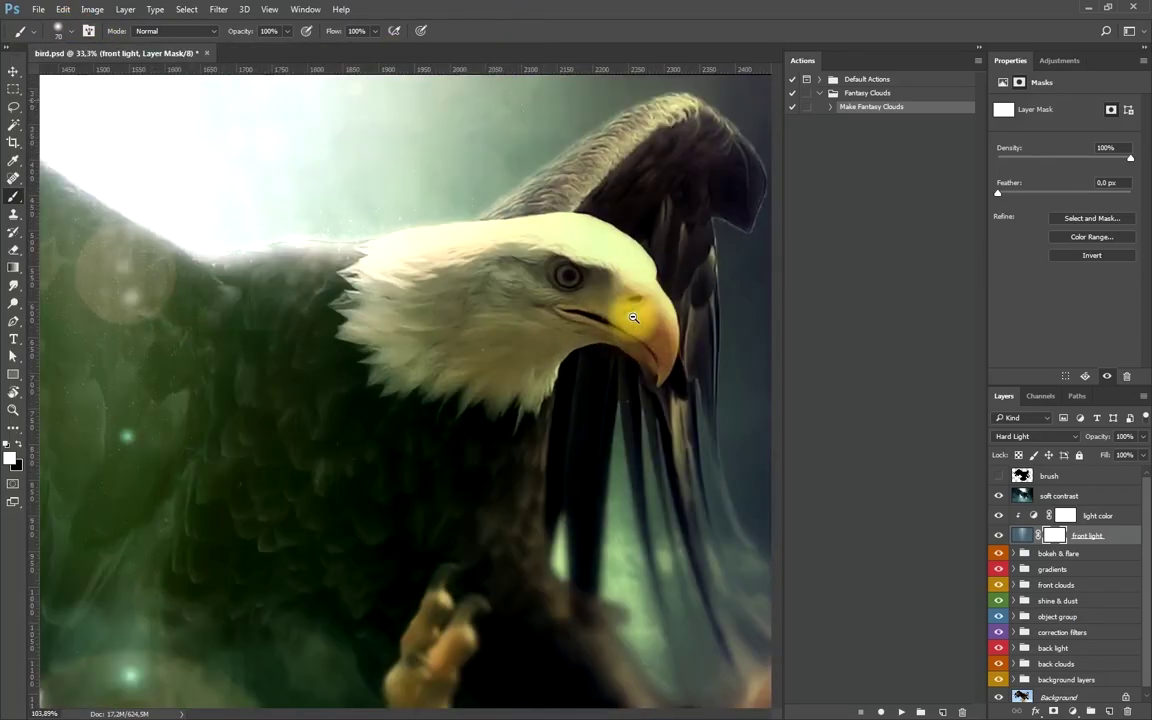
scroll(633, 317, "down", 1)
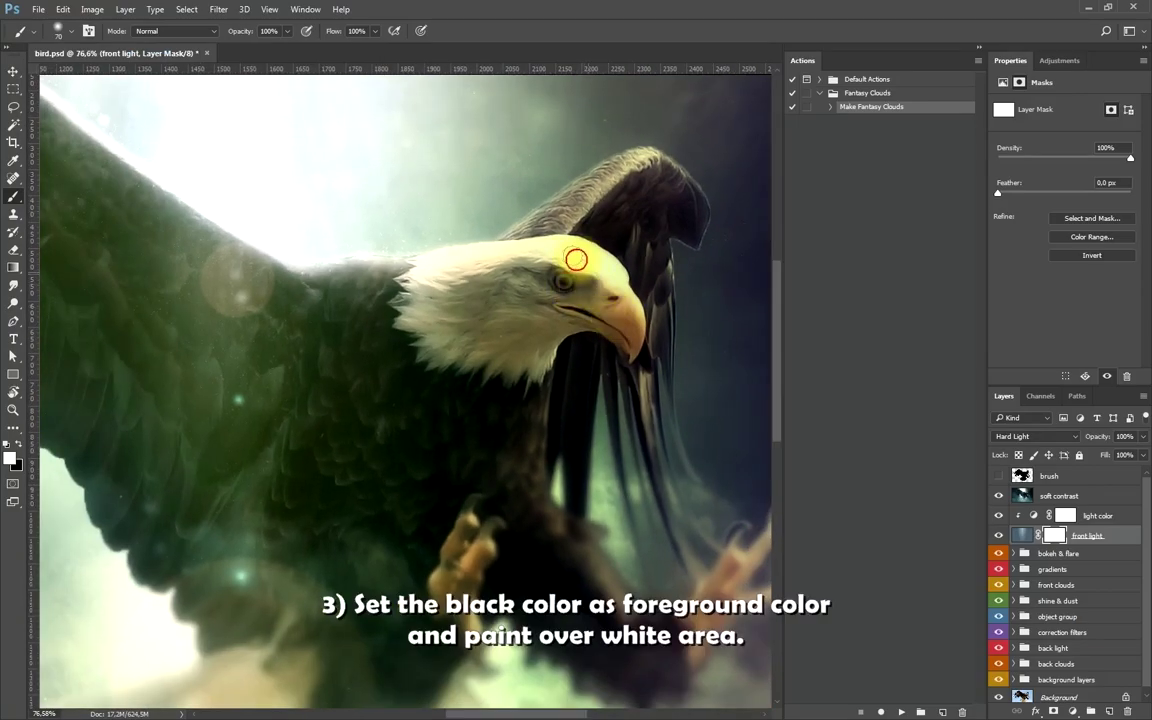
Paint black on the mask over the eagle's eye and beak to remove the tint.
left_click(19, 447)
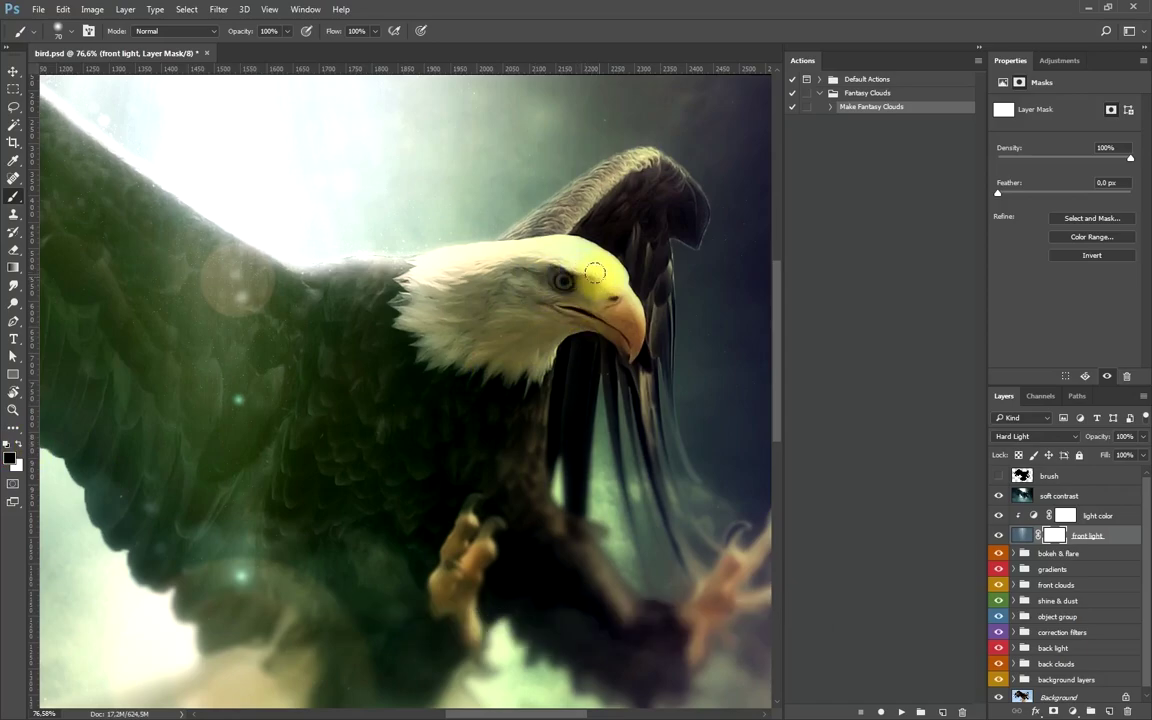
mouse_move(514, 270)
left_mouse_down()
mouse_move(559, 260)
mouse_move(432, 265)
mouse_move(404, 303)
mouse_move(437, 339)
mouse_move(494, 347)
mouse_move(510, 366)
mouse_move(540, 321)
mouse_move(566, 311)
mouse_move(548, 329)
left_mouse_up()
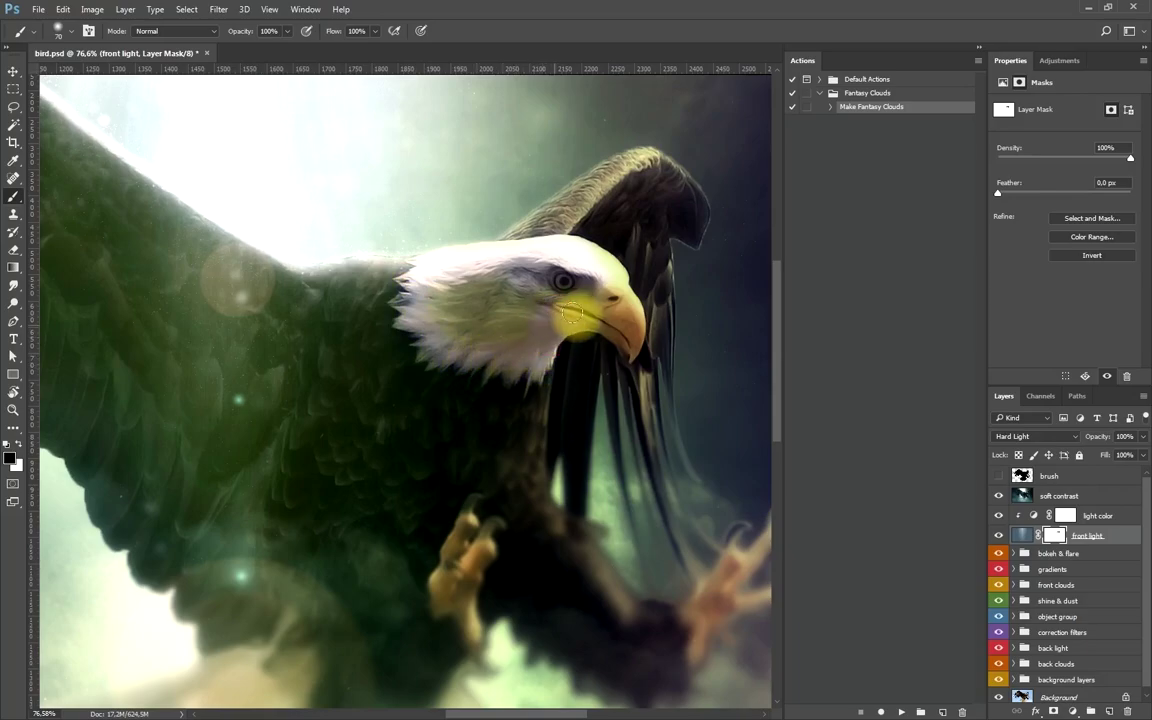
mouse_move(620, 330)
left_mouse_down()
mouse_move(545, 240)
mouse_move(592, 292)
mouse_move(532, 301)
mouse_move(470, 283)
mouse_move(503, 330)
mouse_move(453, 327)
mouse_move(532, 352)
mouse_move(458, 337)
mouse_move(488, 257)
mouse_move(527, 257)
mouse_move(610, 300)
mouse_move(590, 295)
mouse_move(428, 354)
mouse_move(411, 296)
mouse_move(506, 352)
mouse_move(532, 354)
left_mouse_up()
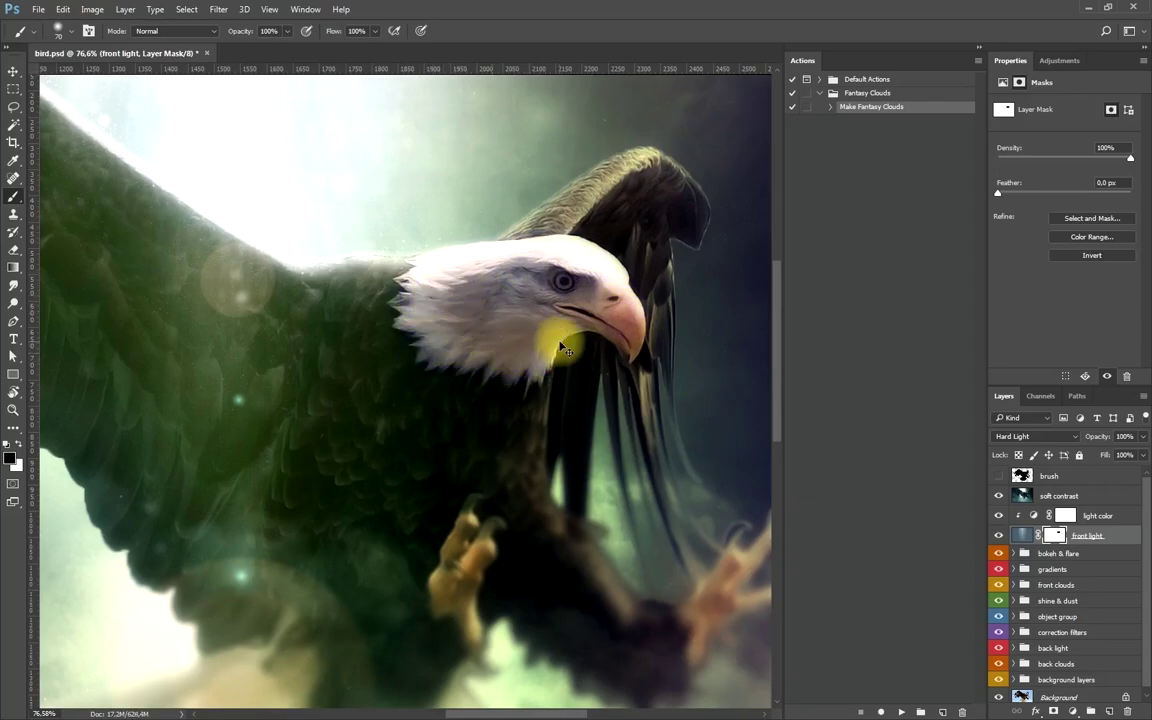
key("ctrl+minus")
key("ctrl+minus")
key("ctrl+minus")
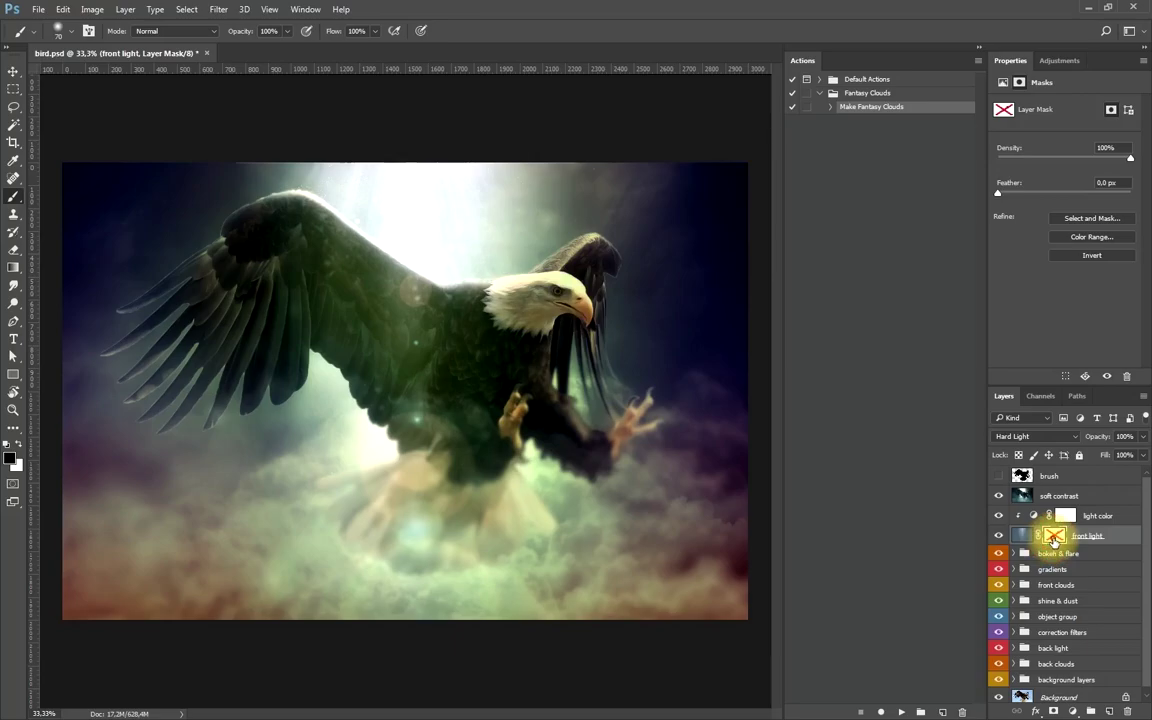
Compare front light on and off, then set its opacity to 86%.
left_click(998, 536)
left_click(998, 536)
left_click(1098, 540)
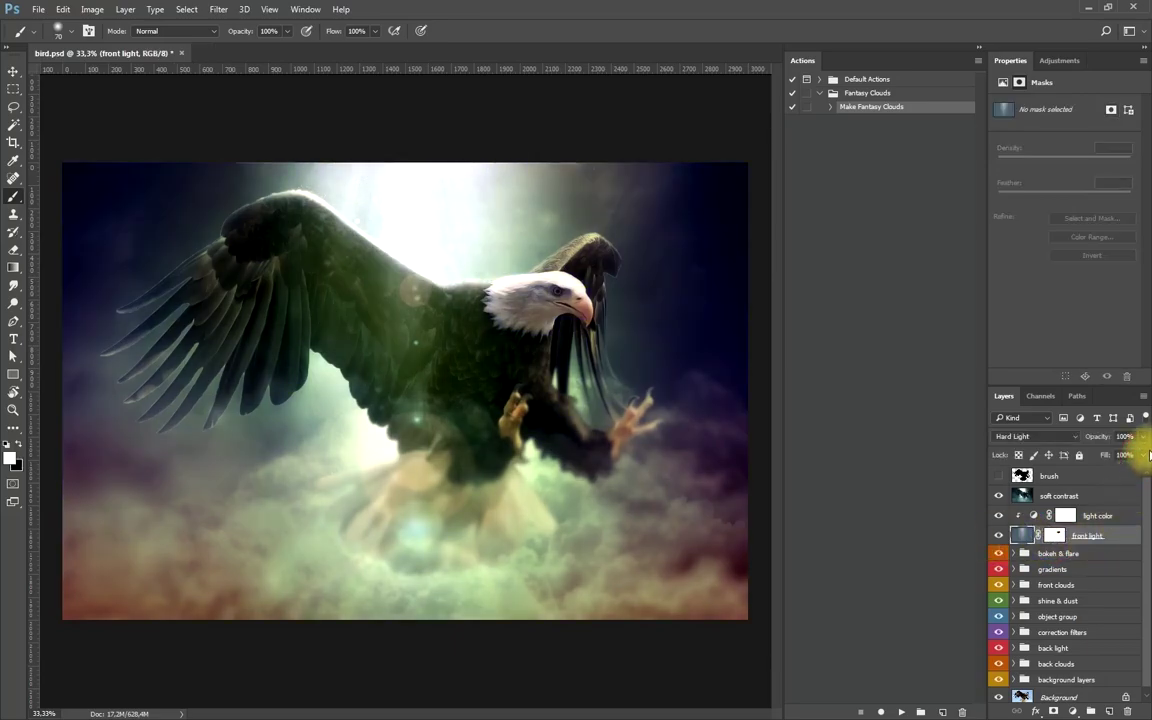
left_click_drag(1138, 455, 1130, 456)
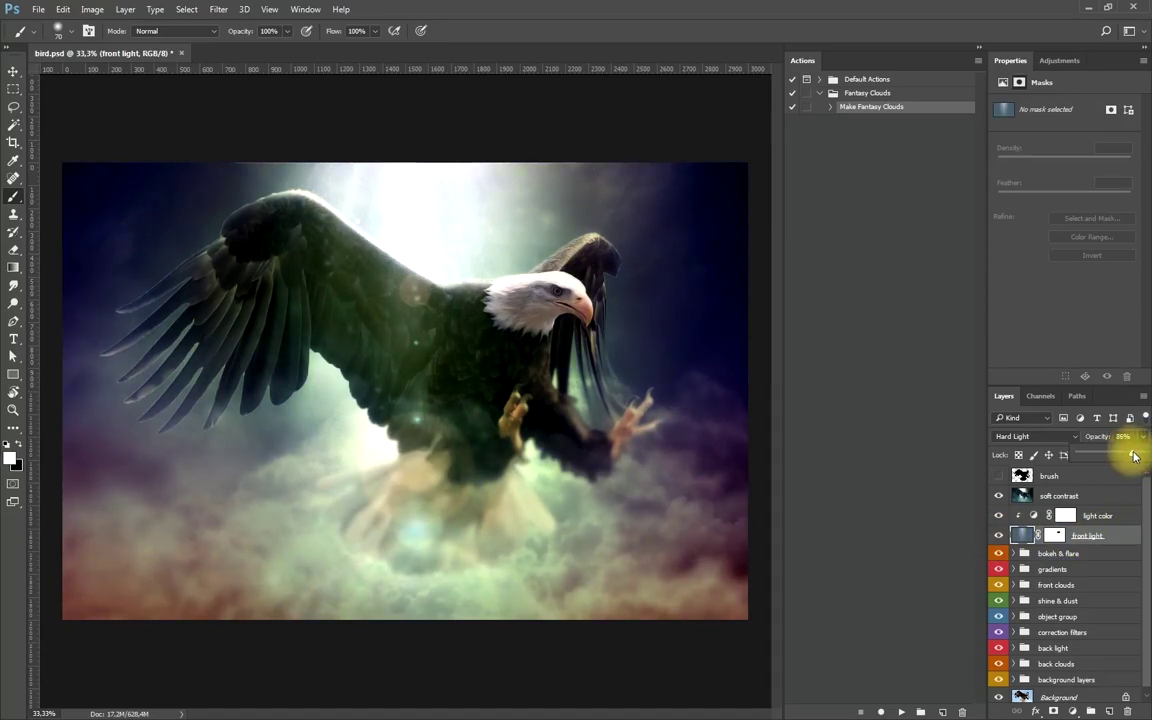
left_click_drag(1134, 456, 1136, 456)
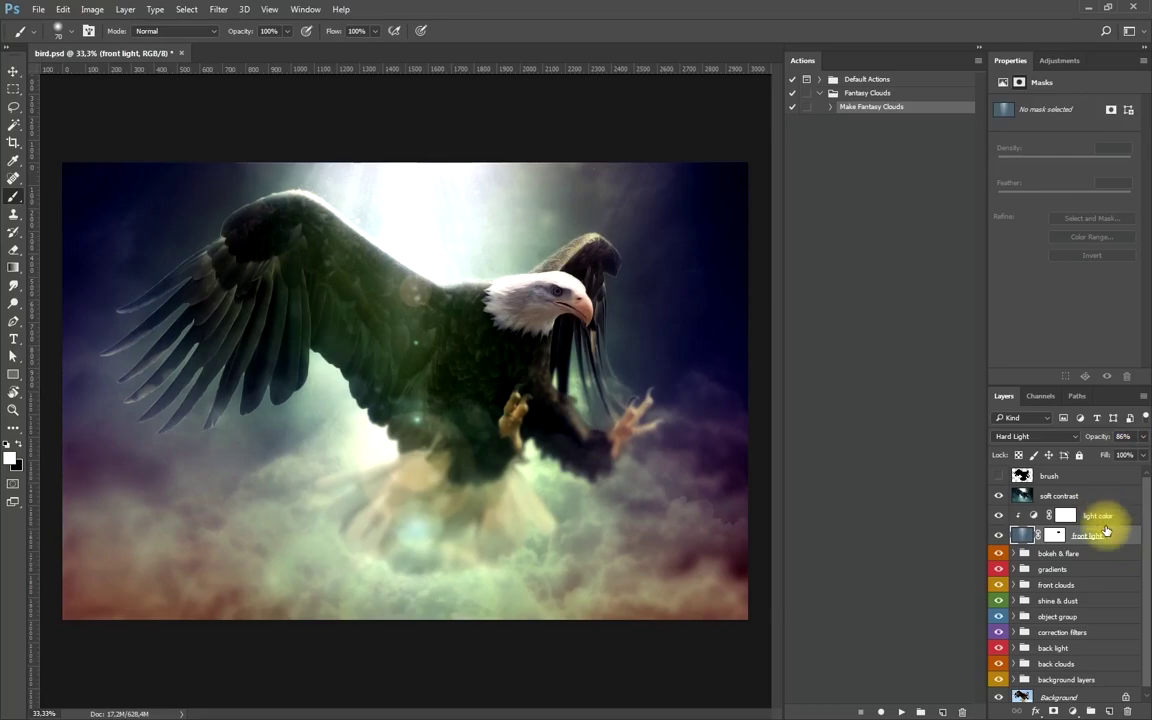
Compare the soft contrast layer on and off and set its opacity to 75%.
left_click(1028, 495)
left_click(998, 497)
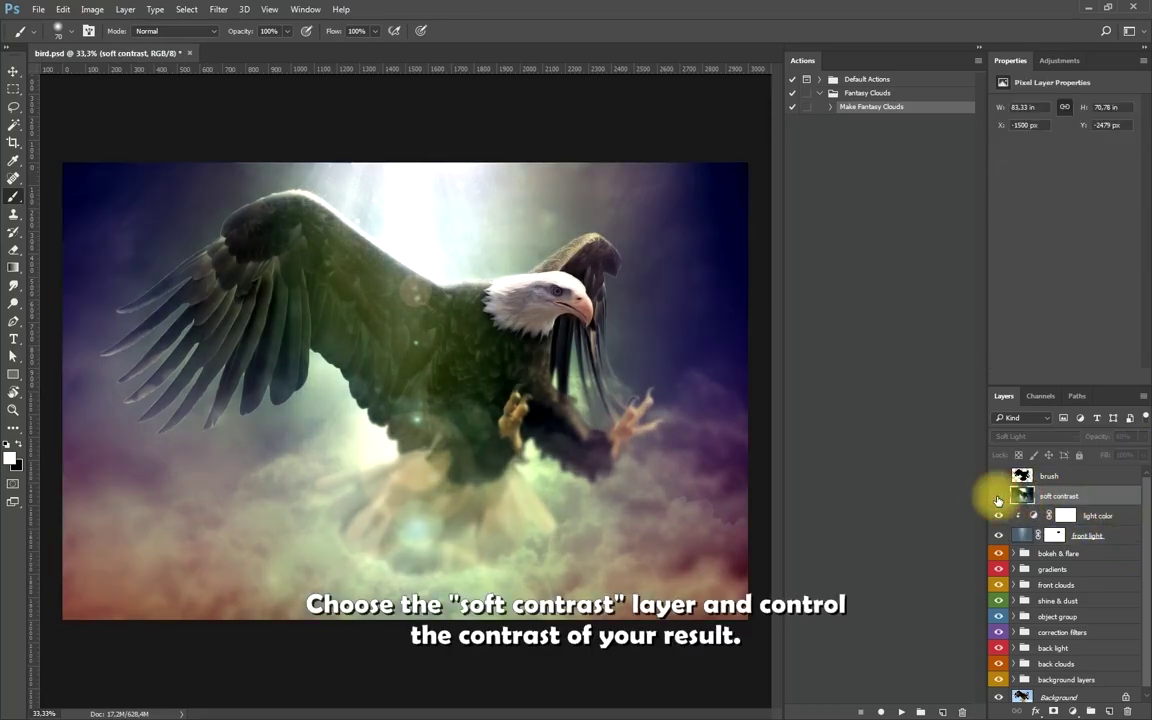
left_click(998, 497)
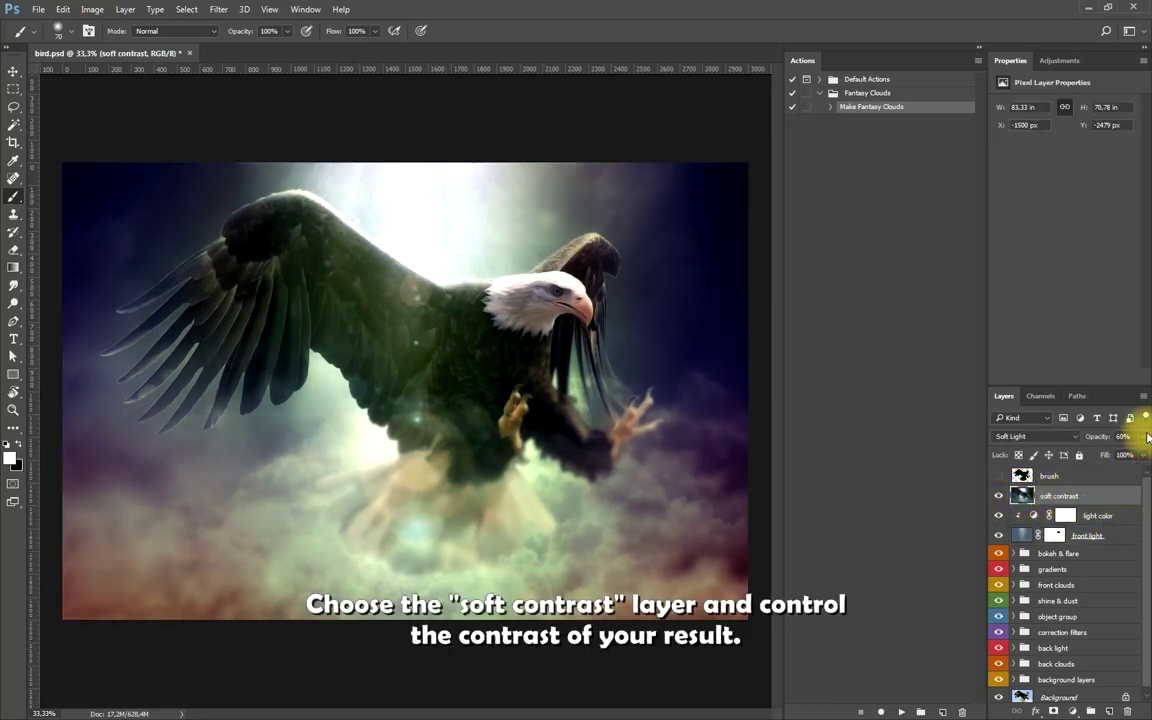
left_click_drag(1130, 456, 1130, 457)
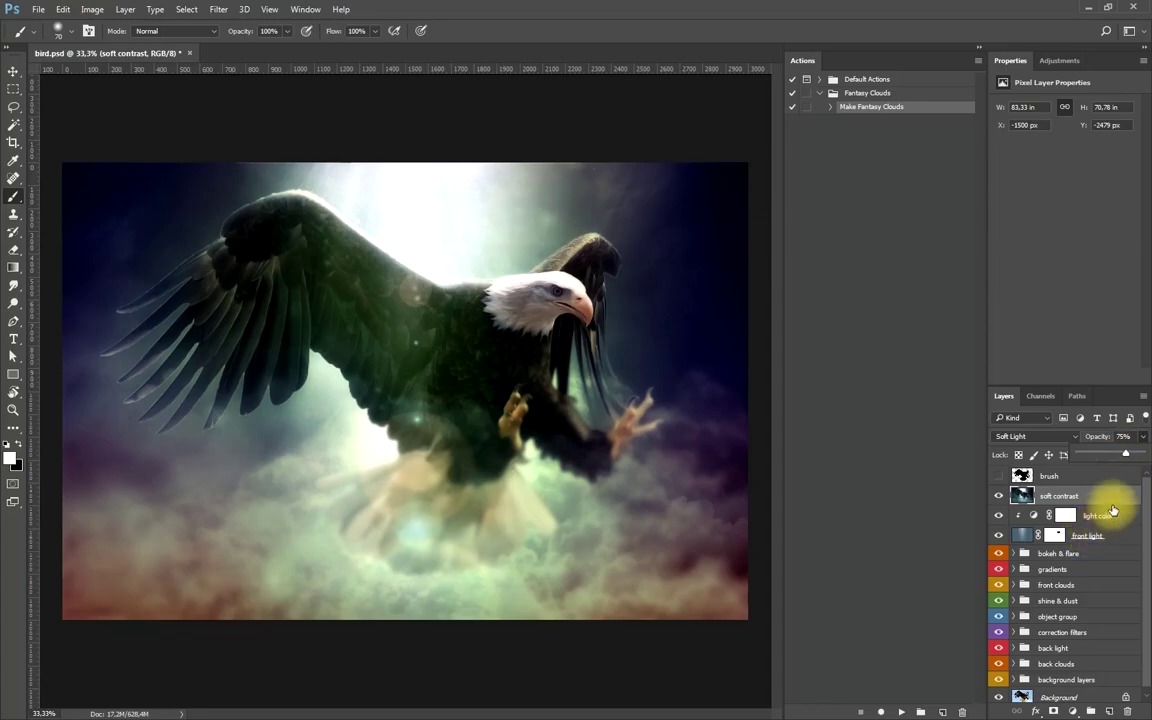
left_click(1110, 506)
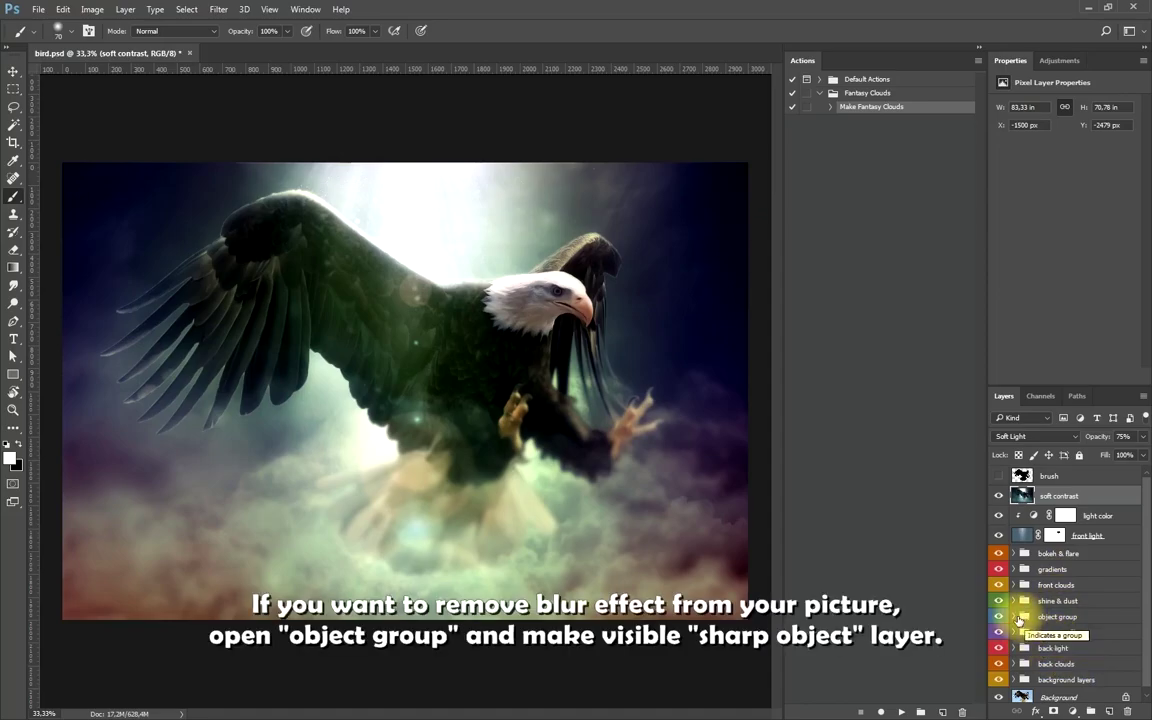
Expand the object group, select the sharp object layer and switch to the Move tool.
left_click(1014, 617)
scroll(1060, 622, "down", 2)
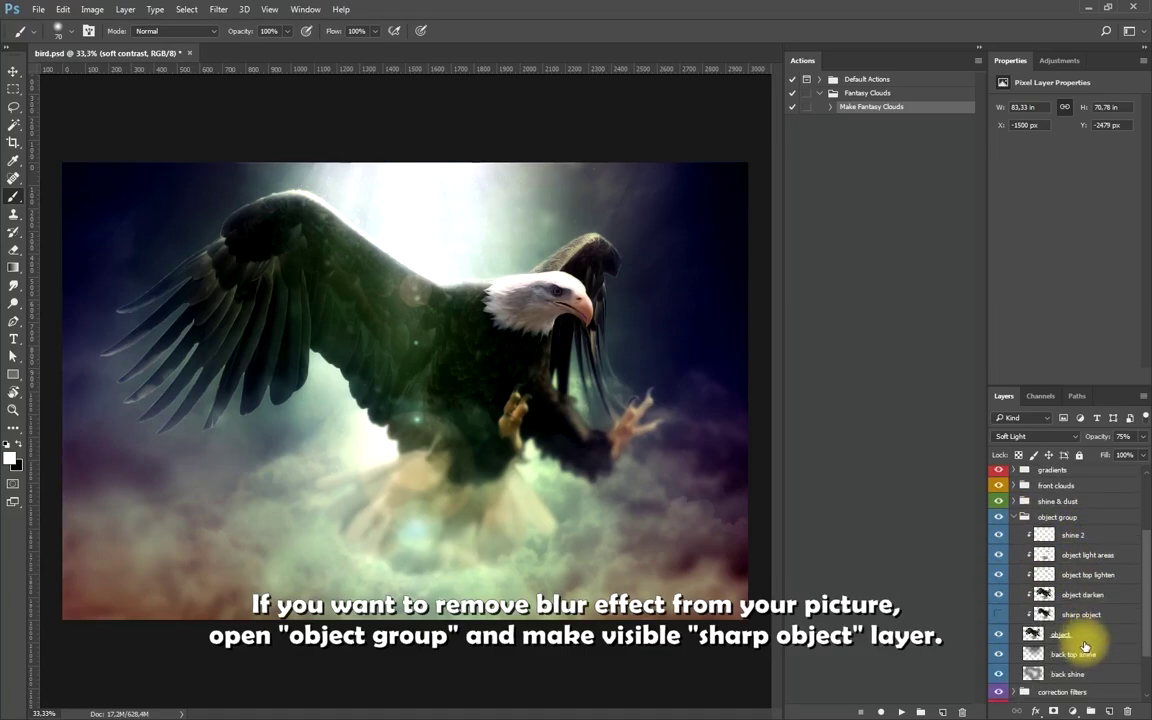
left_click(1084, 617)
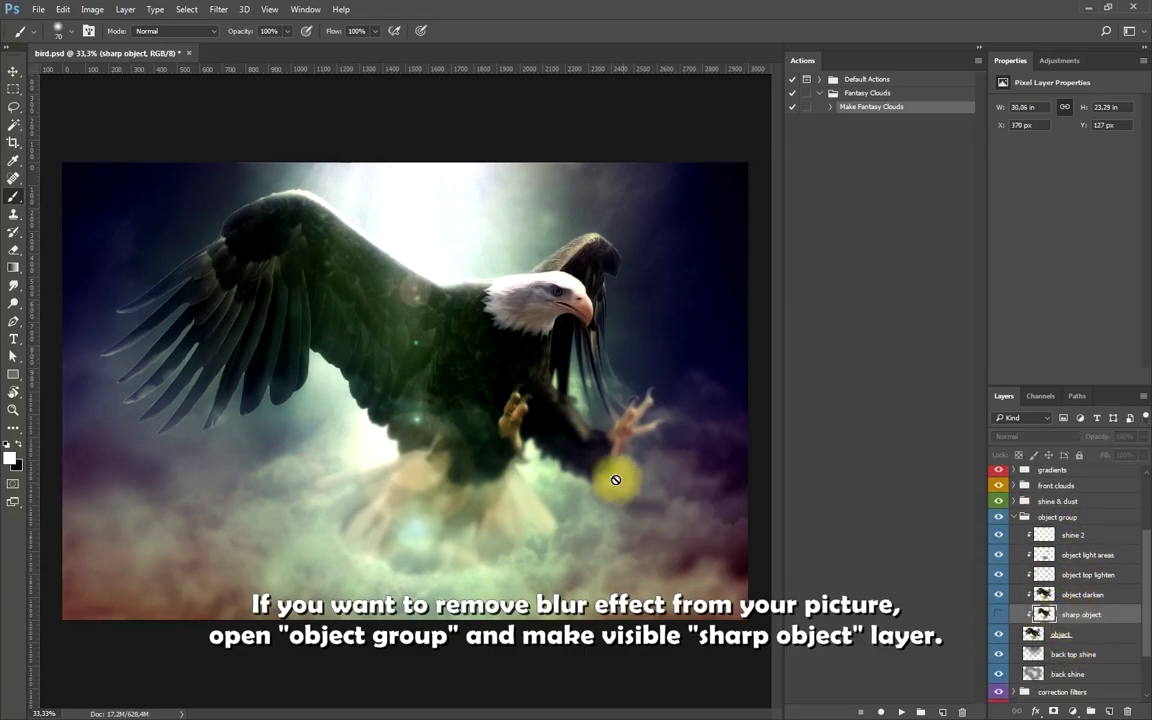
left_click(12, 72)
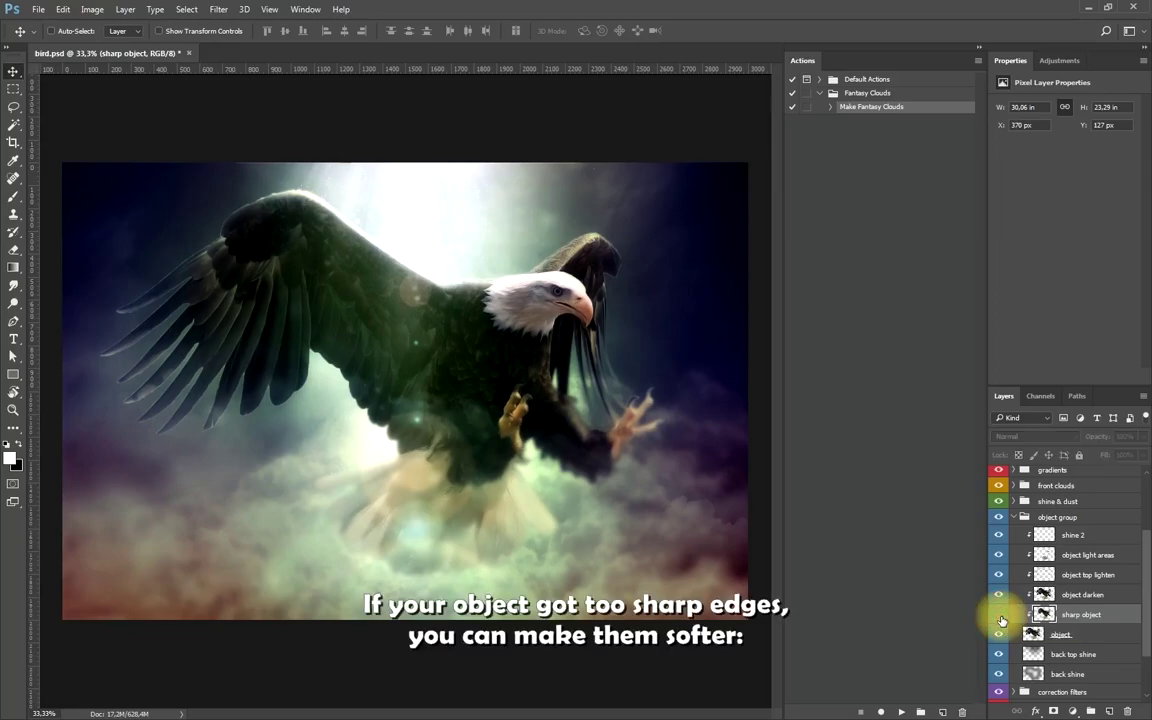
Hide sharp object, add a white mask to object, and pick a soft round brush at size 432.
left_click(999, 616)
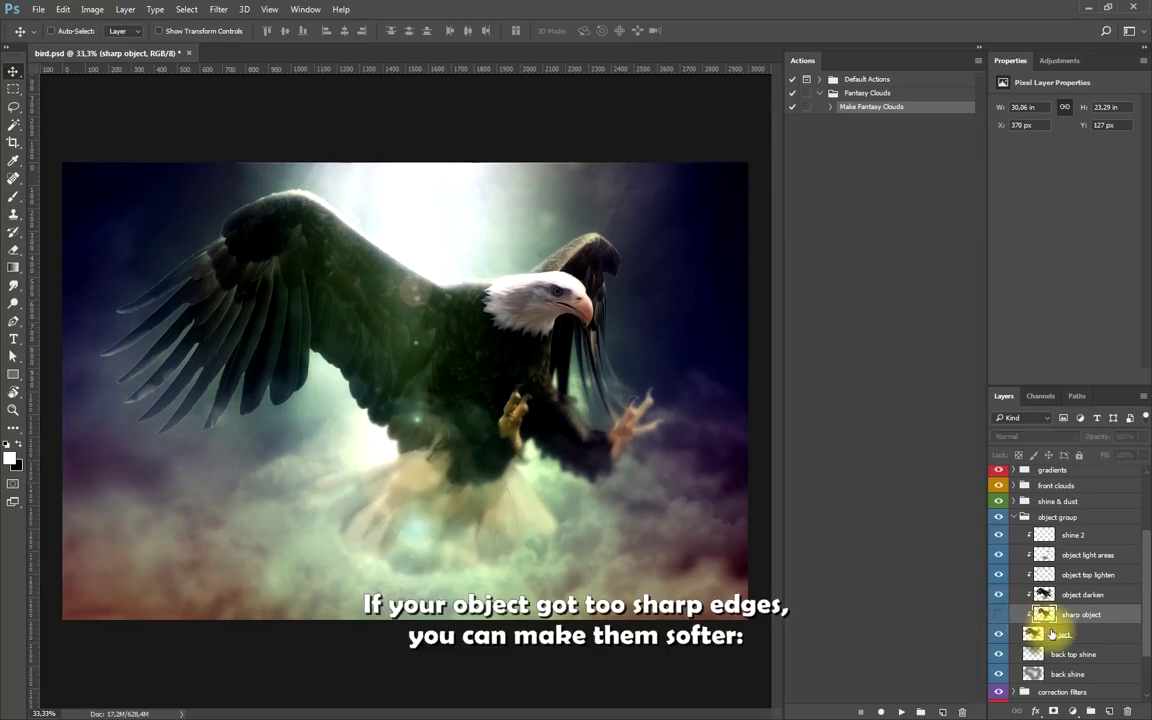
left_click(1077, 636)
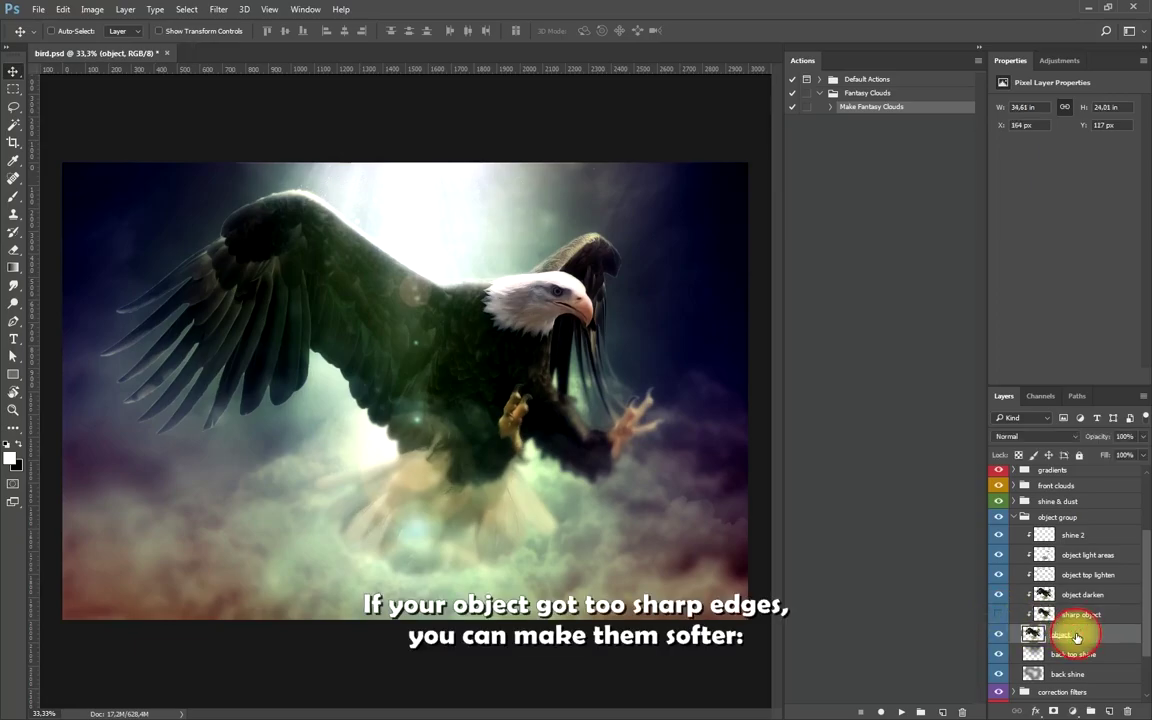
left_click(1072, 711)
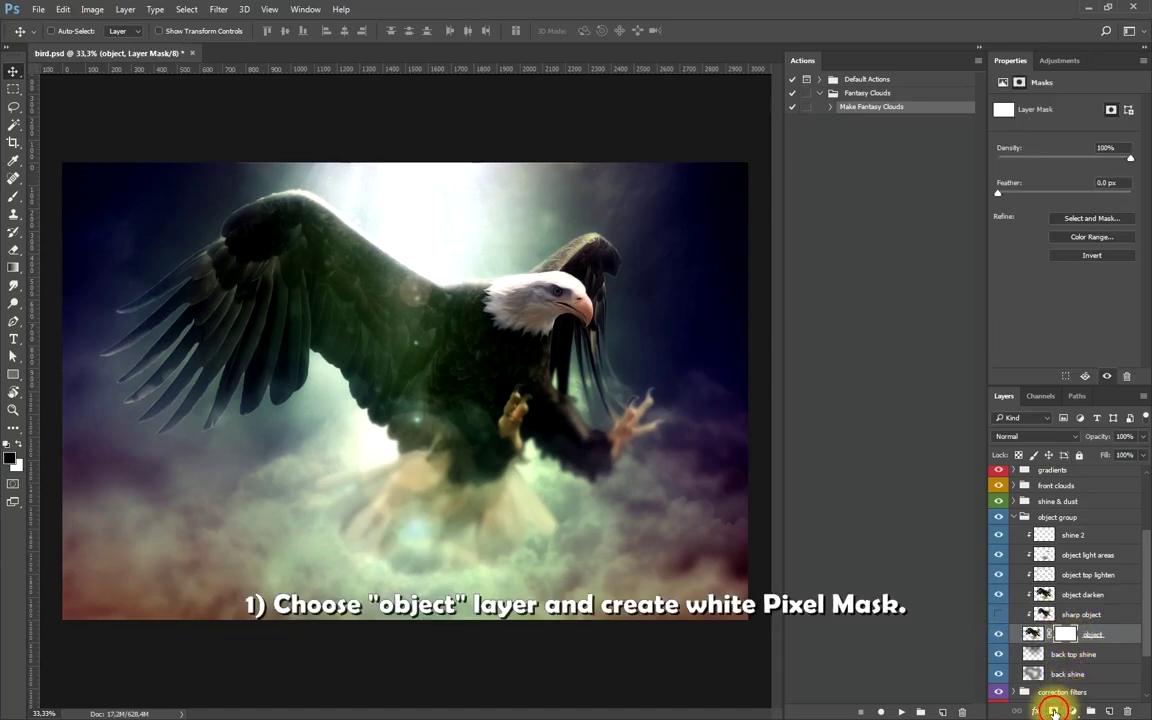
left_click(13, 197)
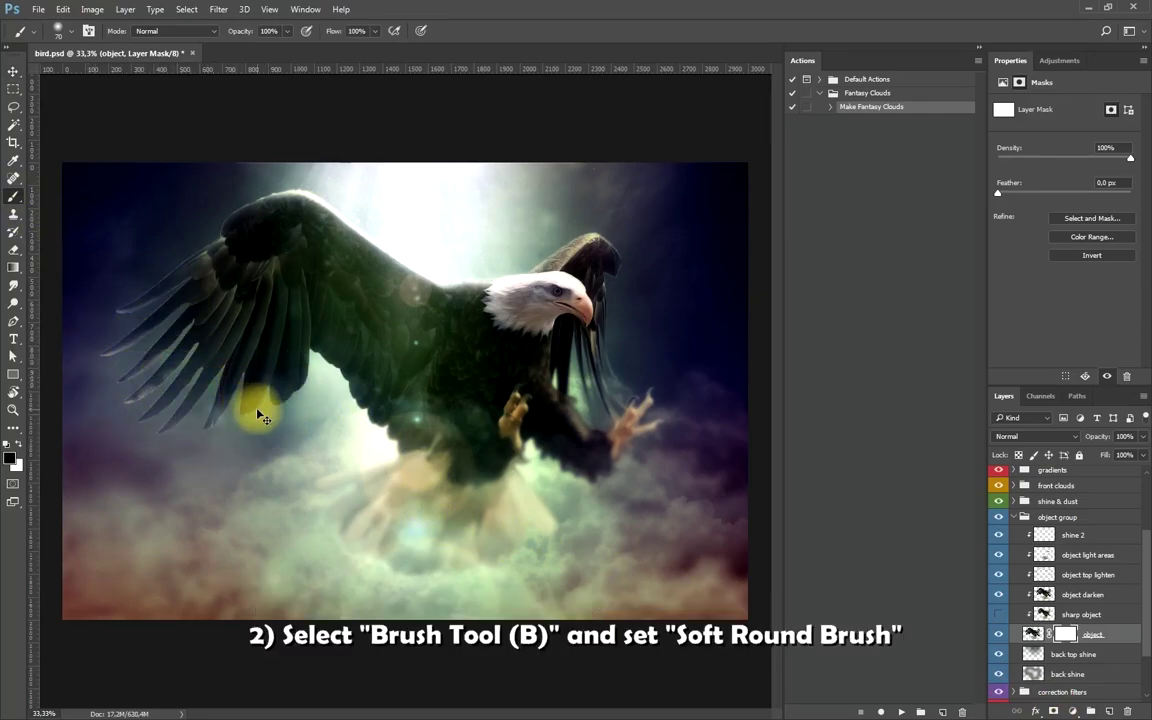
left_click(70, 31)
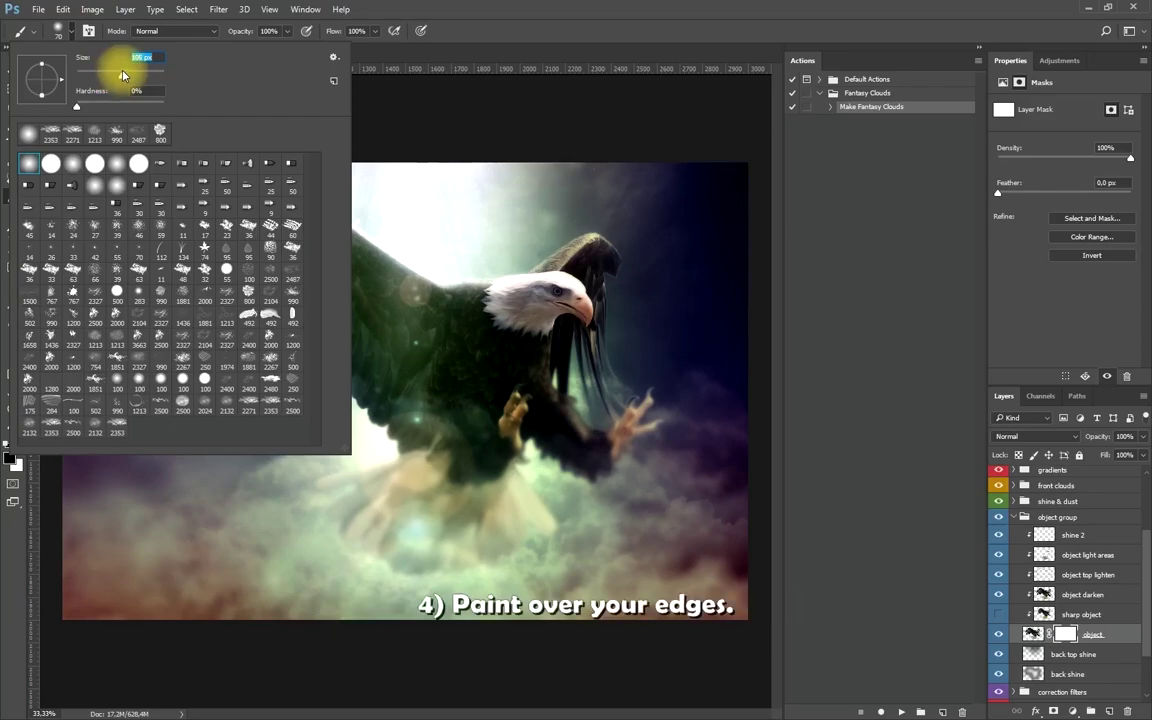
left_click(548, 13)
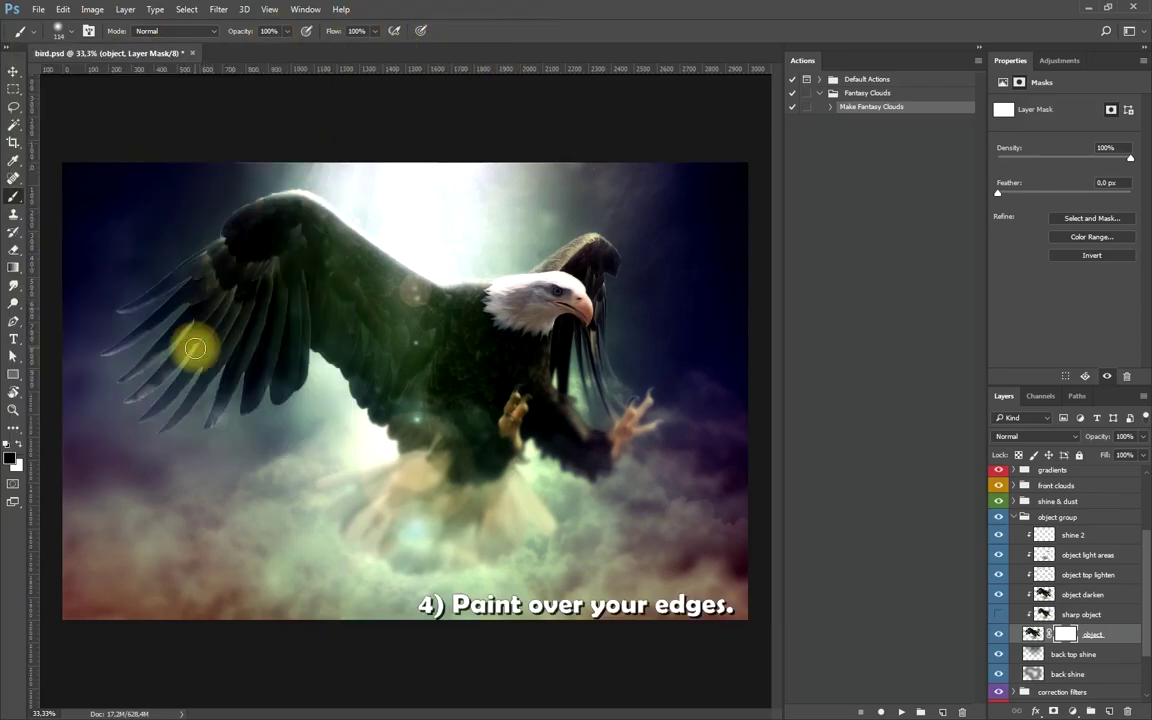
left_click(62, 30)
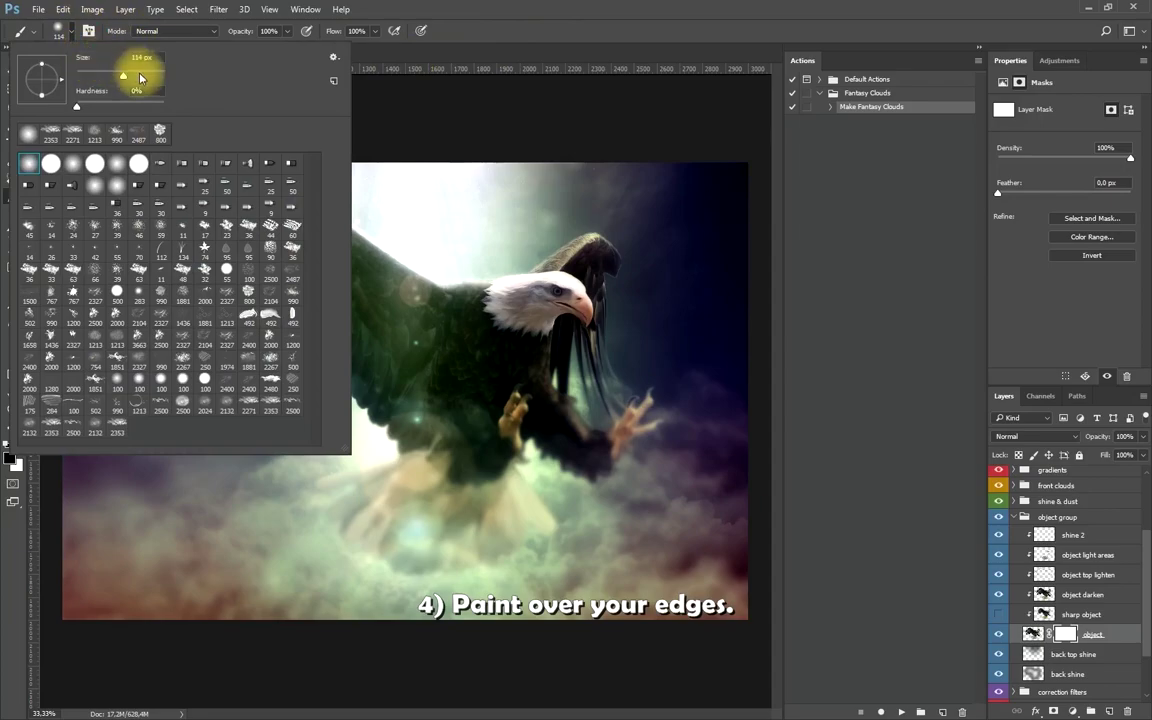
left_click_drag(138, 77, 151, 80)
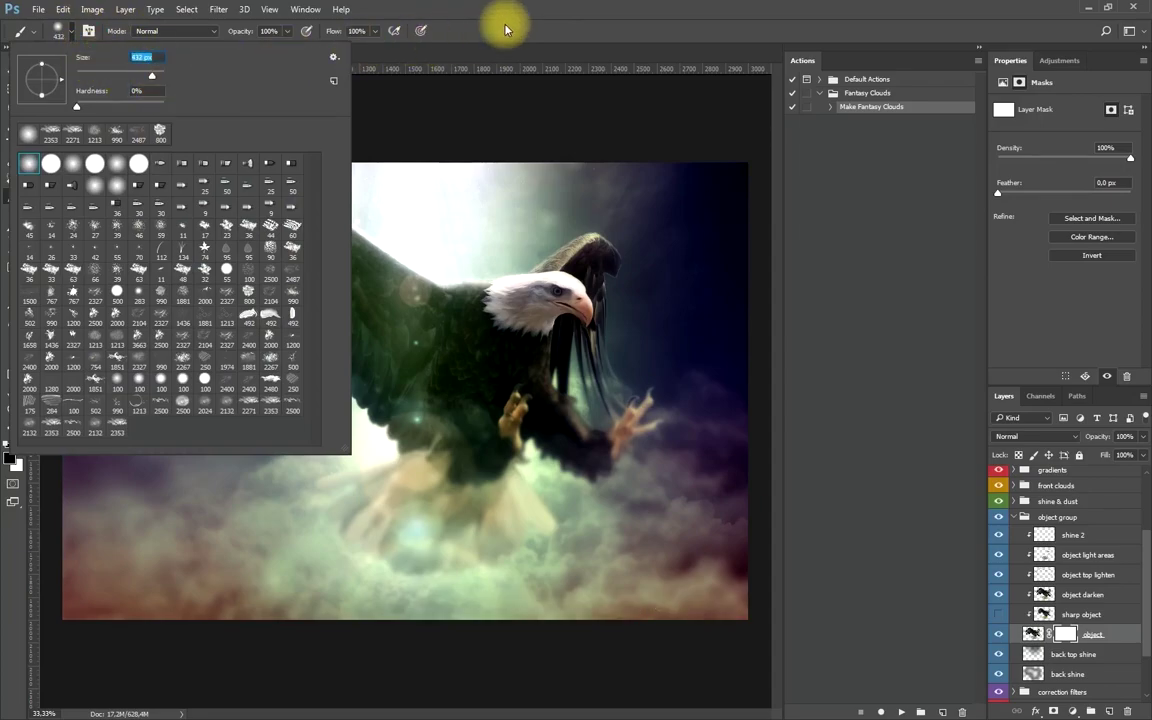
left_click(455, 22)
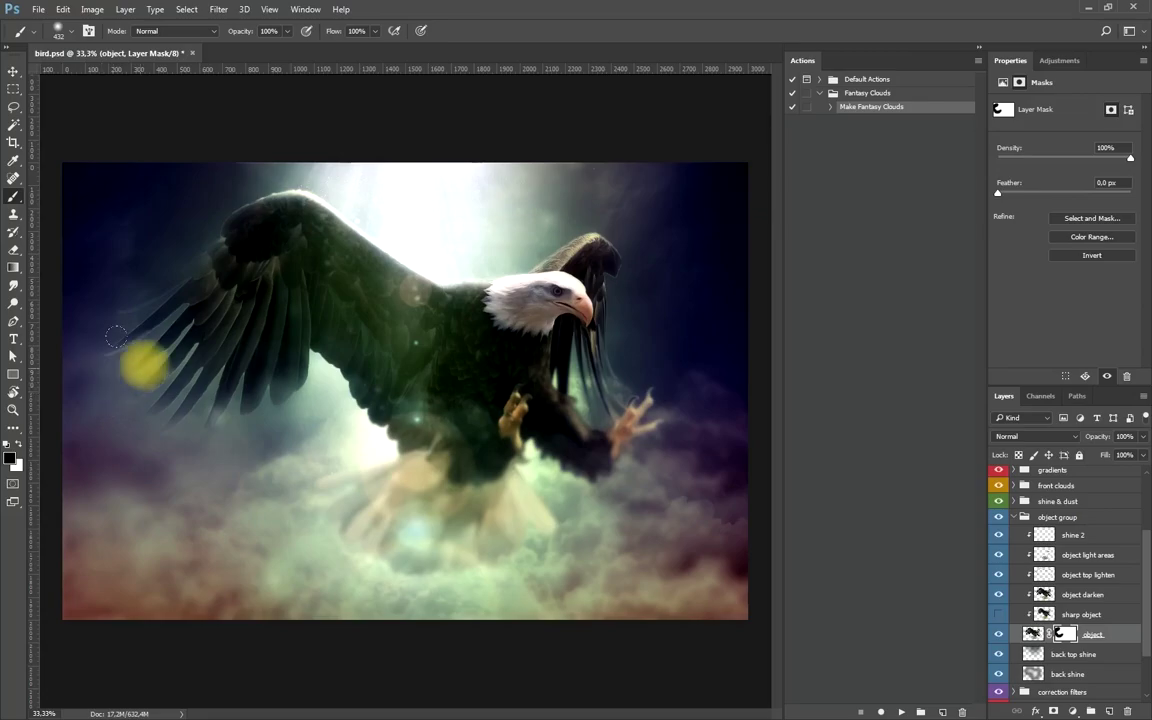
Set the brush size to 1000 and paint black over the mask's lower-left edges.
right_click(298, 342)
type("10")
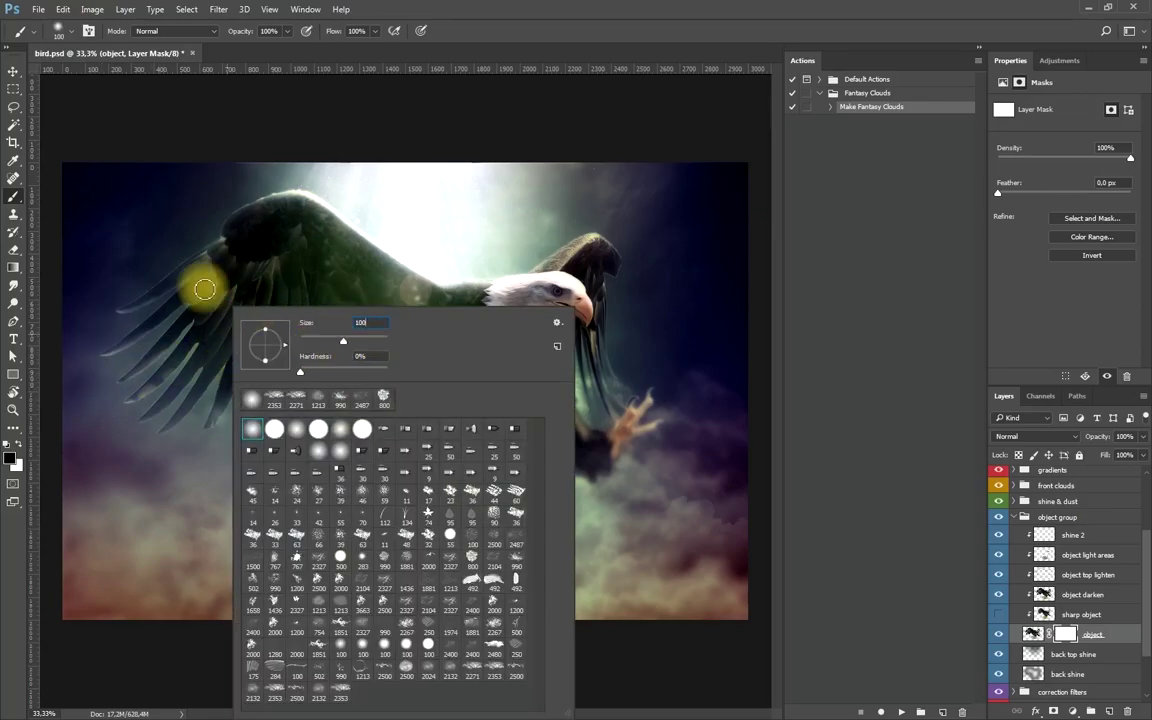
type("0")
key("Return")
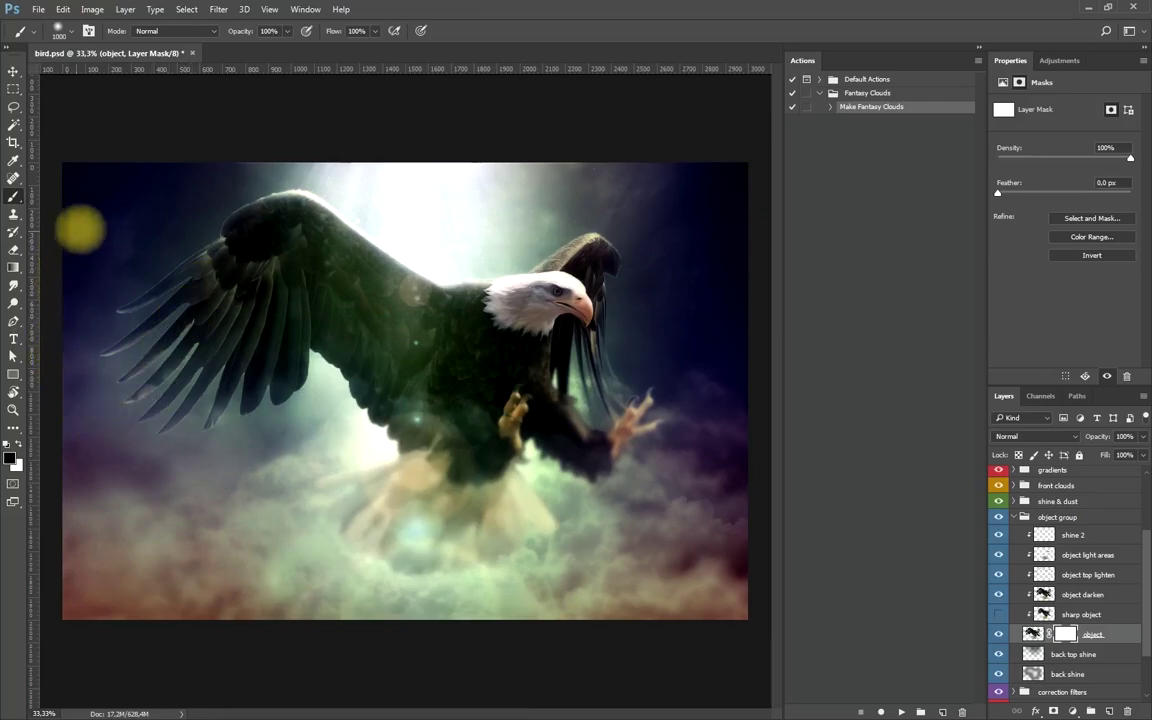
left_click(94, 501)
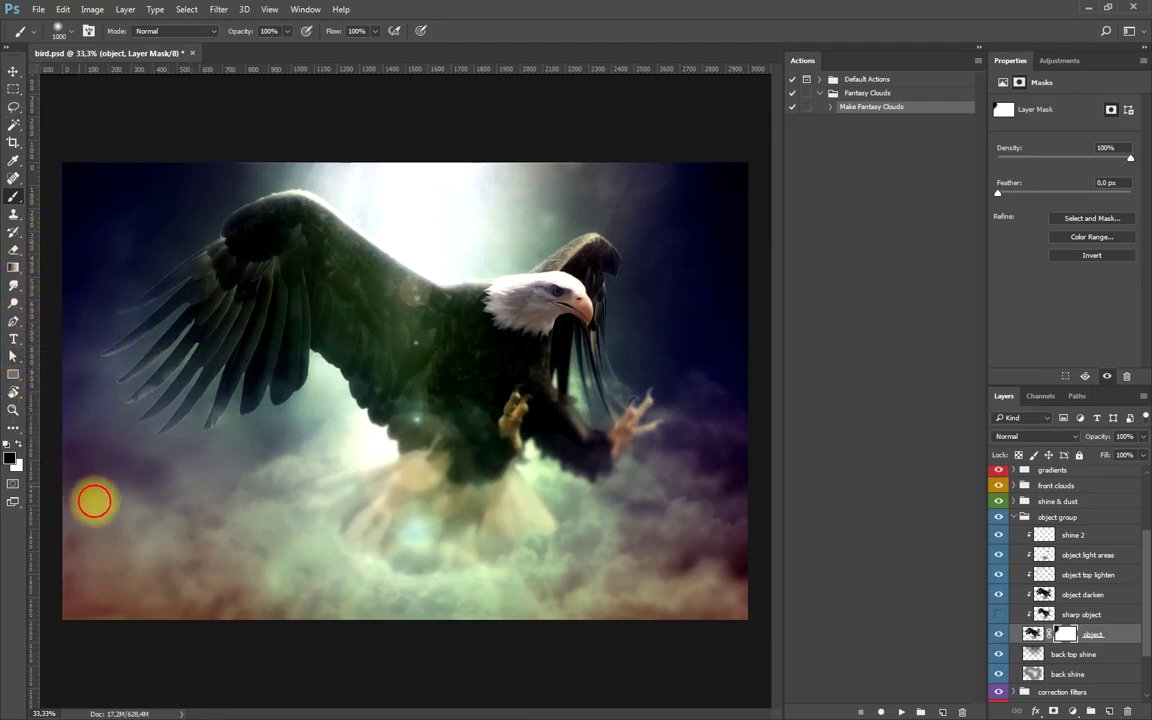
left_click_drag(94, 501, 265, 500)
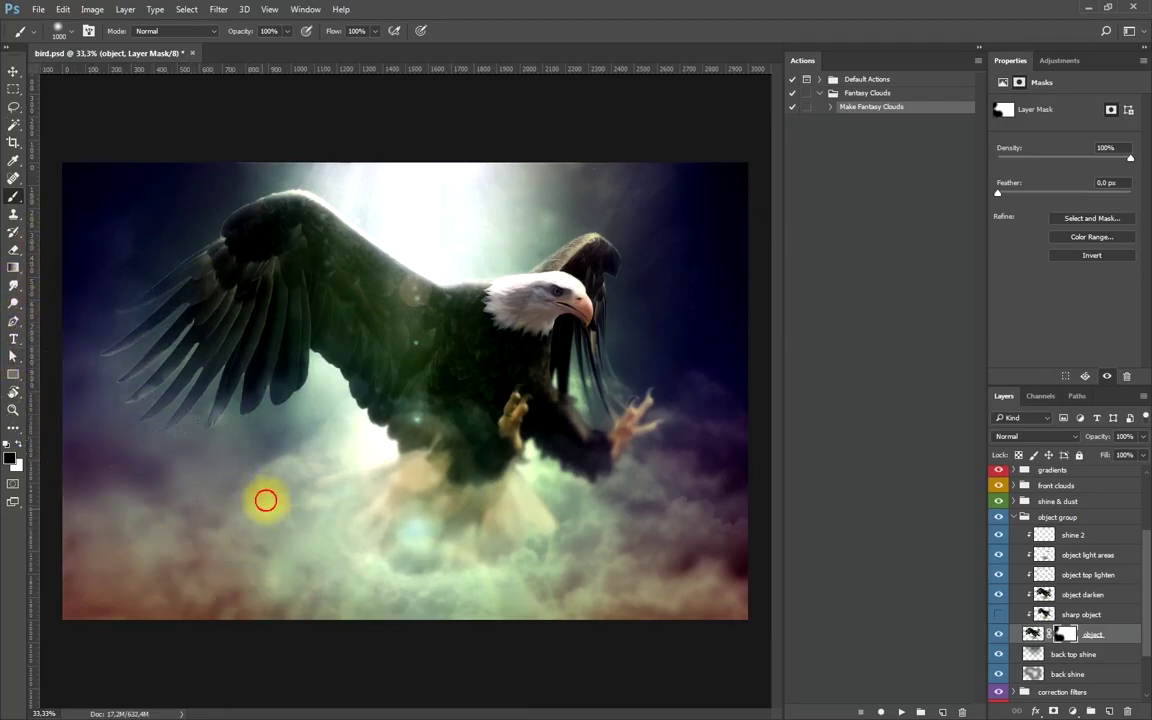
Zoom in on the eagle's left wing and return to the Brush tool.
left_click(13, 428)
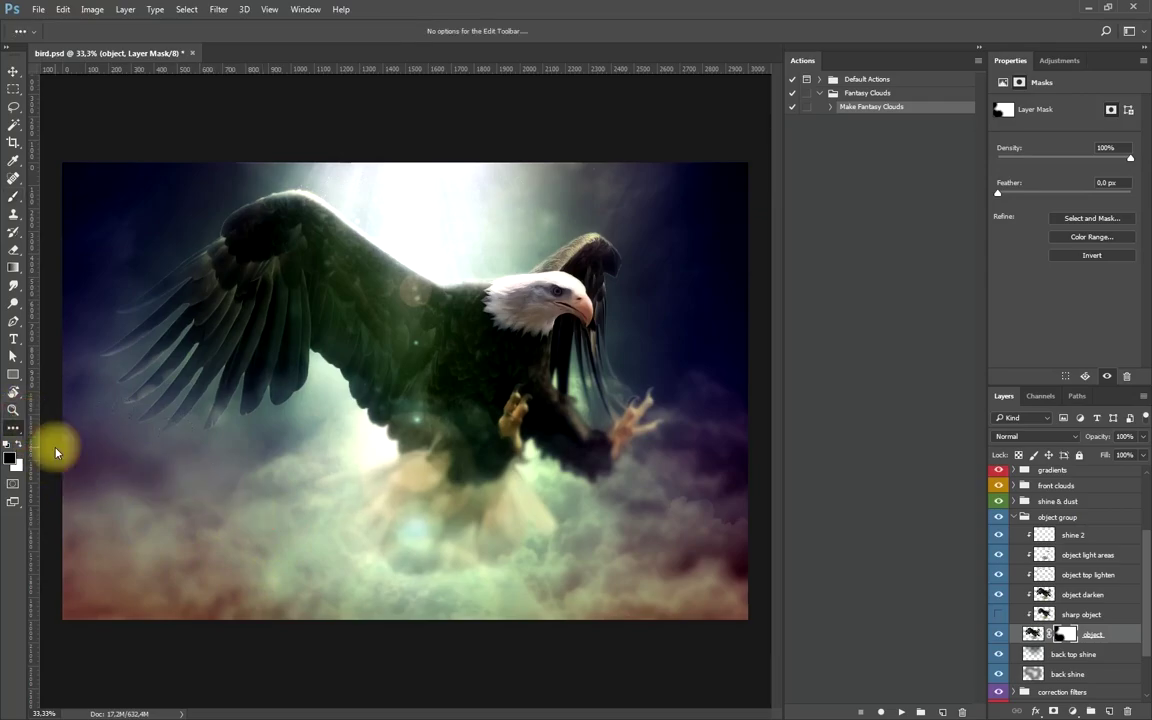
left_click(338, 488)
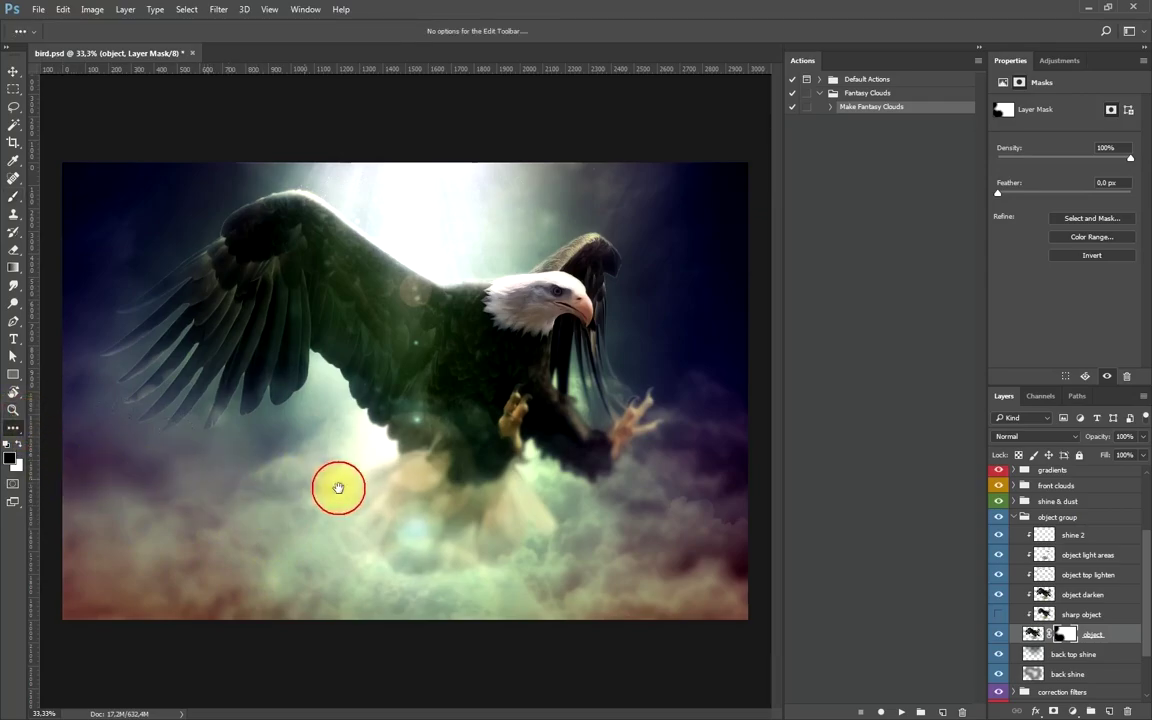
left_click_drag(338, 488, 260, 423)
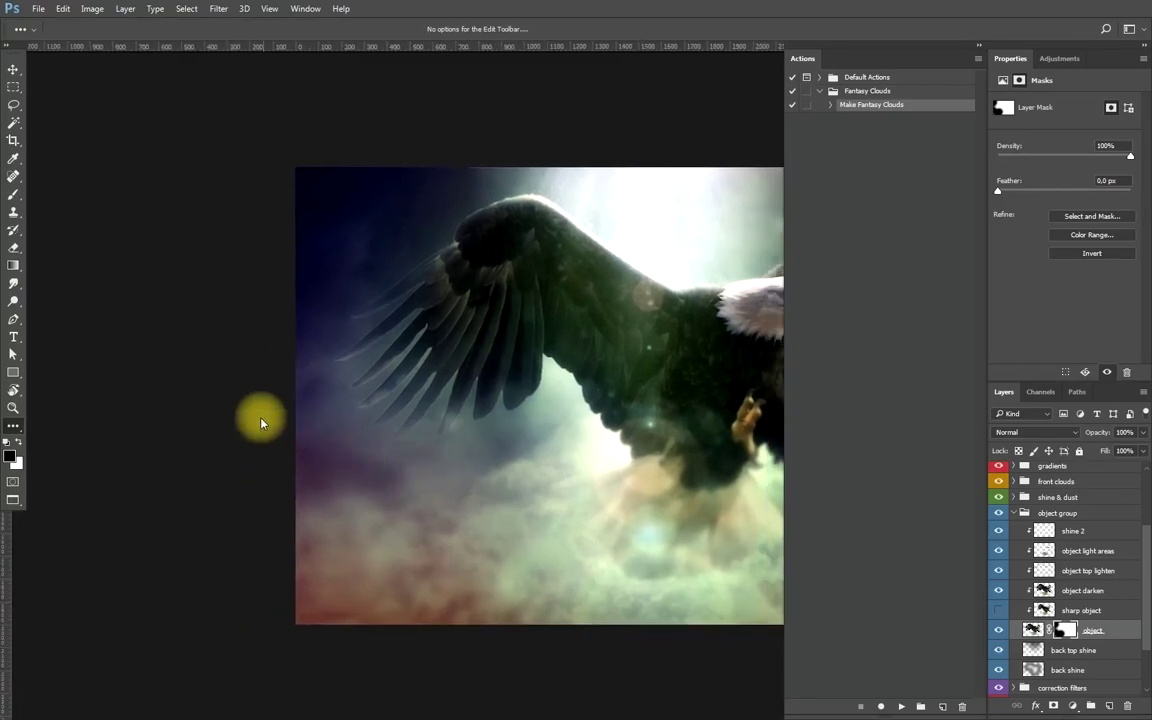
left_click(13, 194)
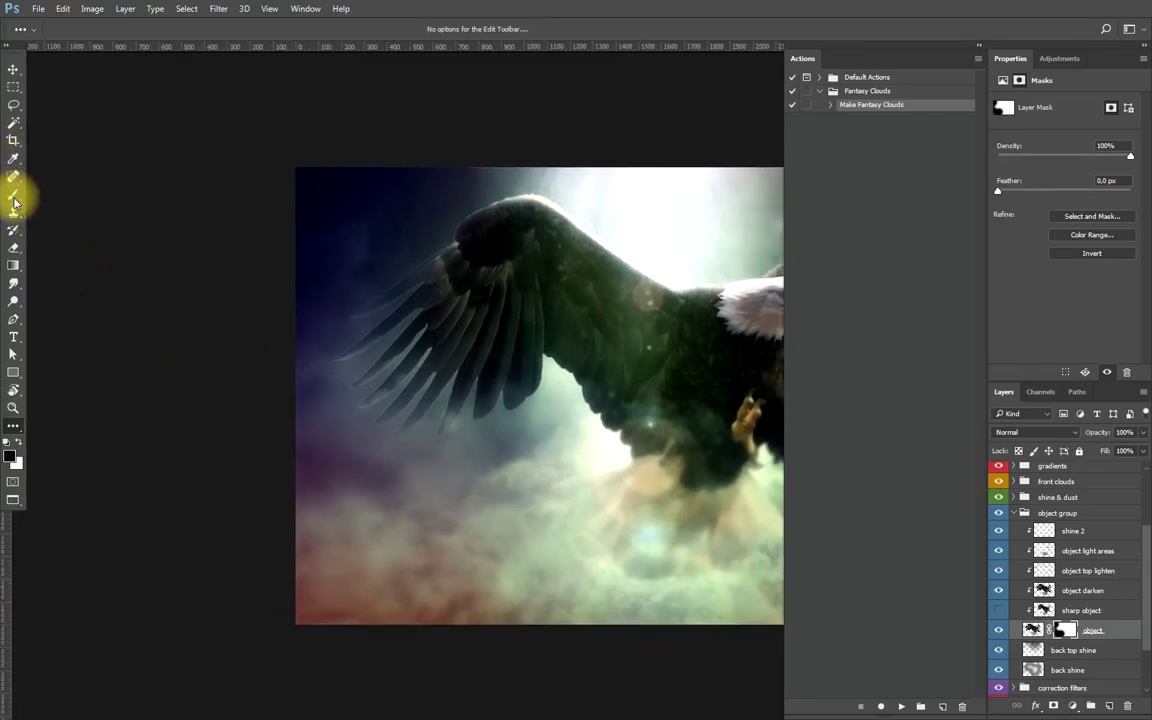
left_click(272, 501)
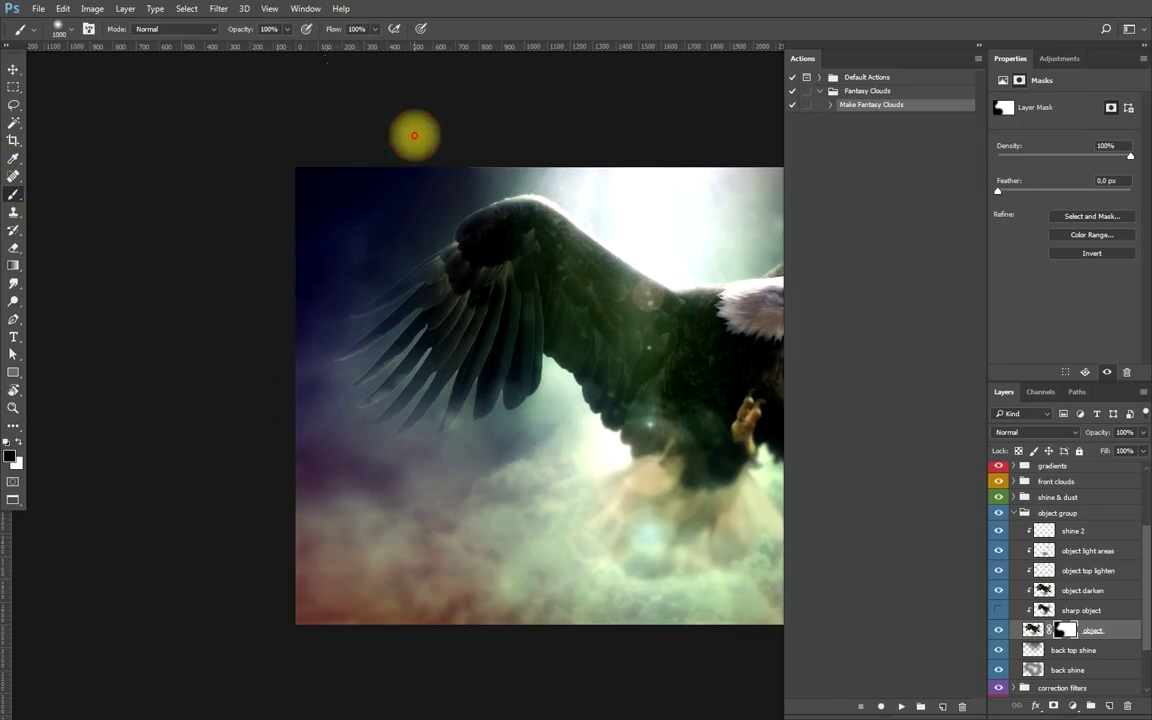
left_click_drag(373, 162, 336, 206)
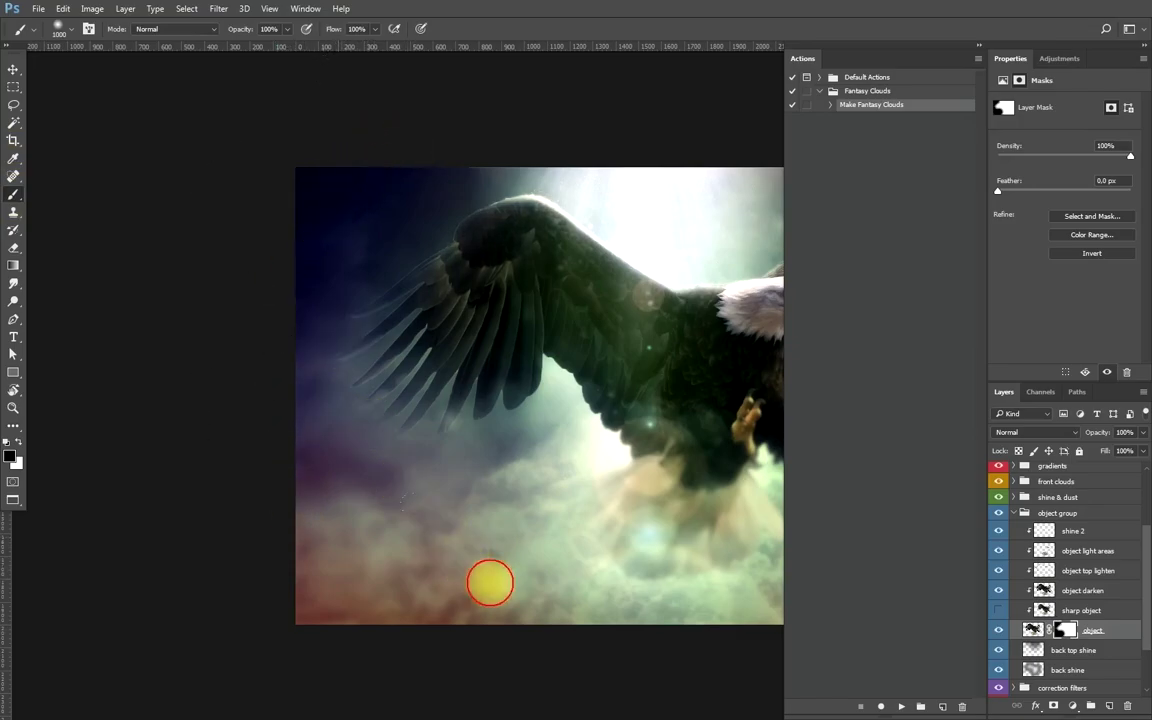
mouse_move(465, 560)
left_mouse_down()
mouse_move(275, 558)
mouse_move(393, 560)
mouse_move(373, 560)
left_mouse_up()
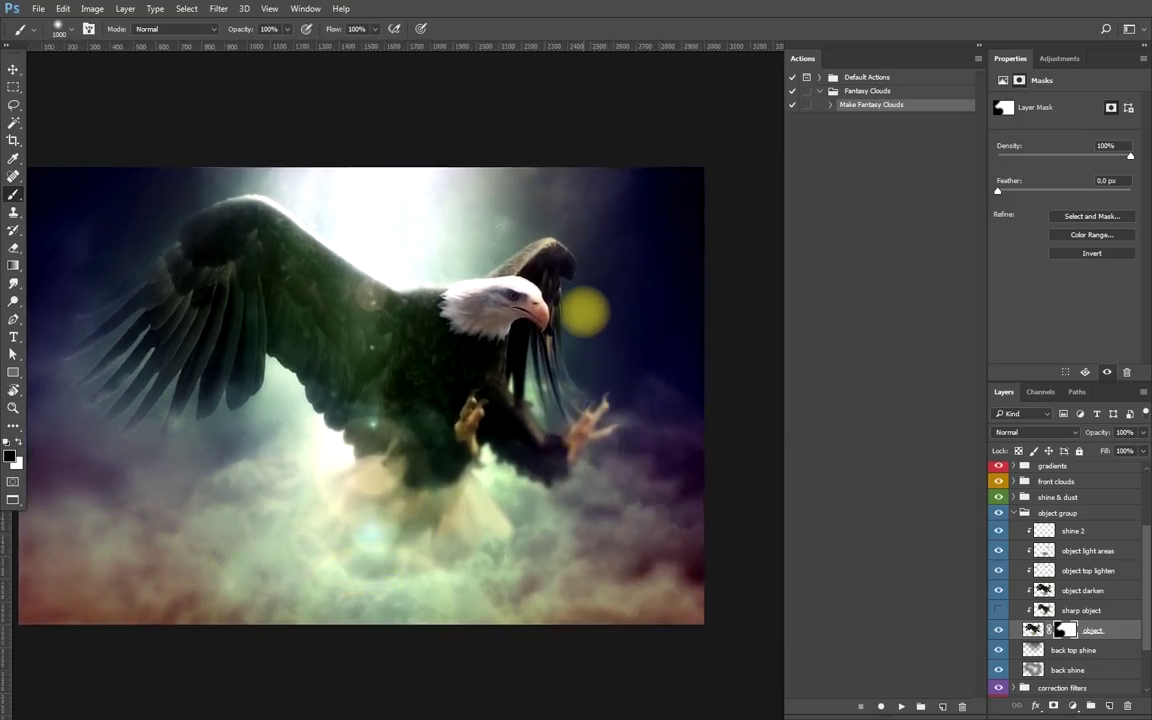
Shrink the brush, paint the mask around the raised wing tip, and hide sharp object.
key("bracketleft")
key("bracketleft")
key("bracketleft")
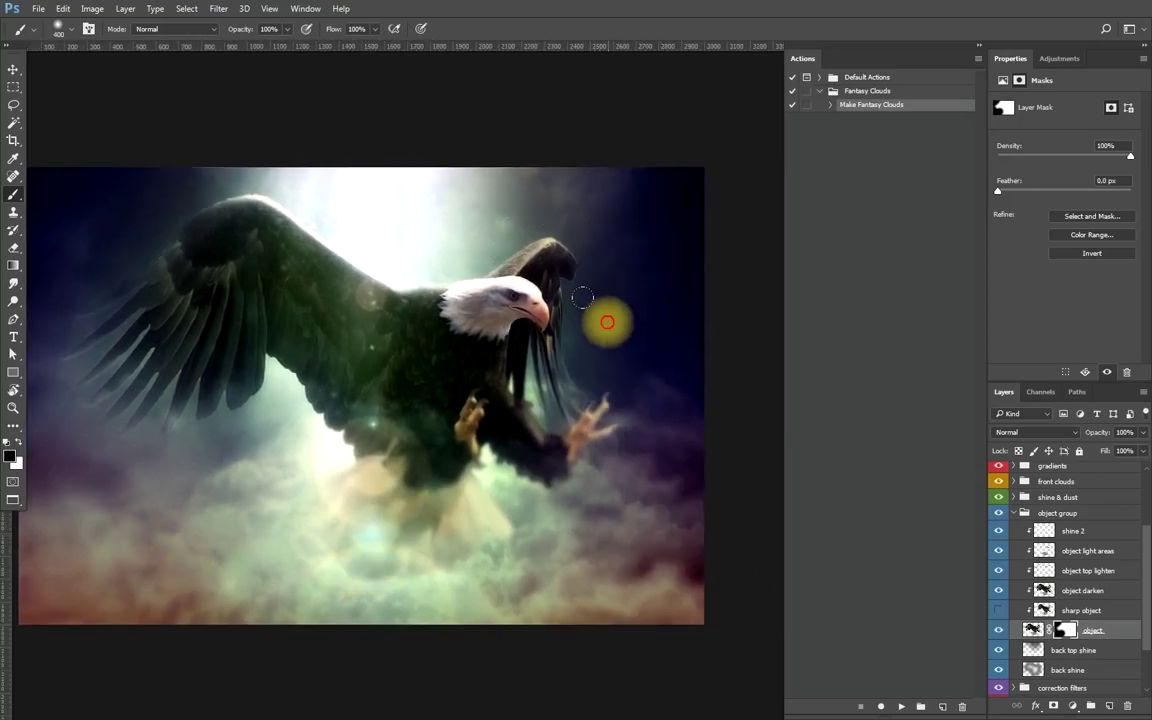
key("bracketleft")
key("bracketleft")
key("bracketleft")
mouse_move(580, 288)
left_mouse_down()
mouse_move(575, 228)
mouse_move(579, 366)
left_mouse_up()
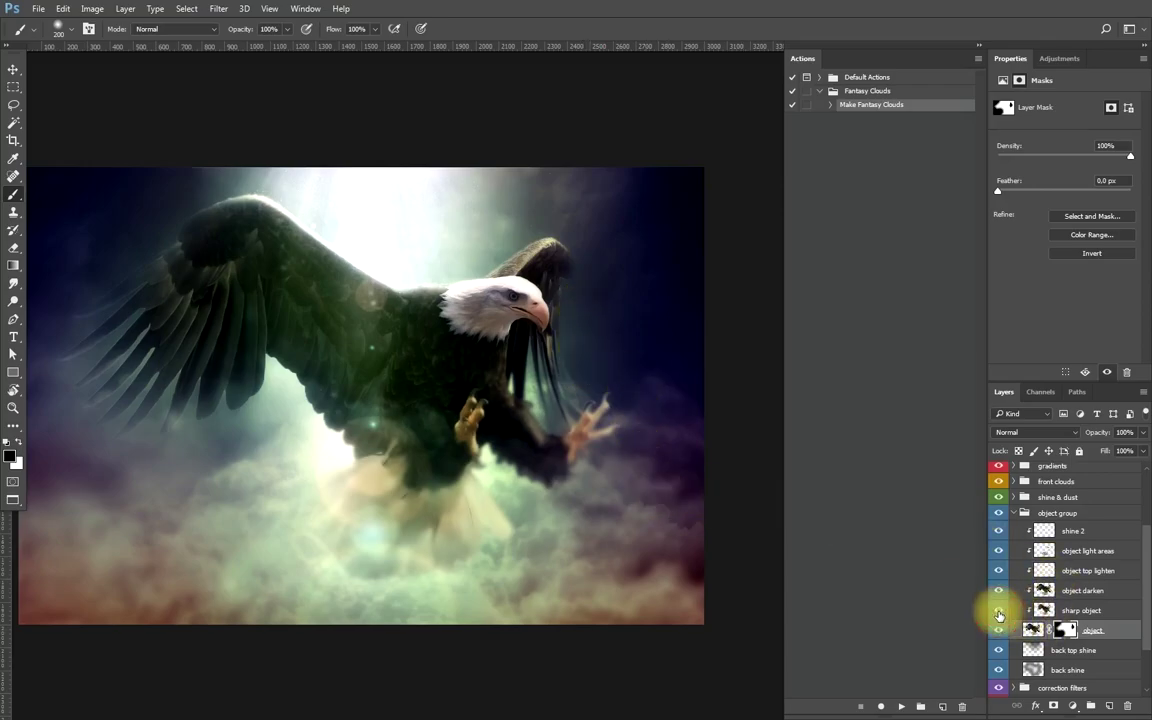
left_click(999, 611)
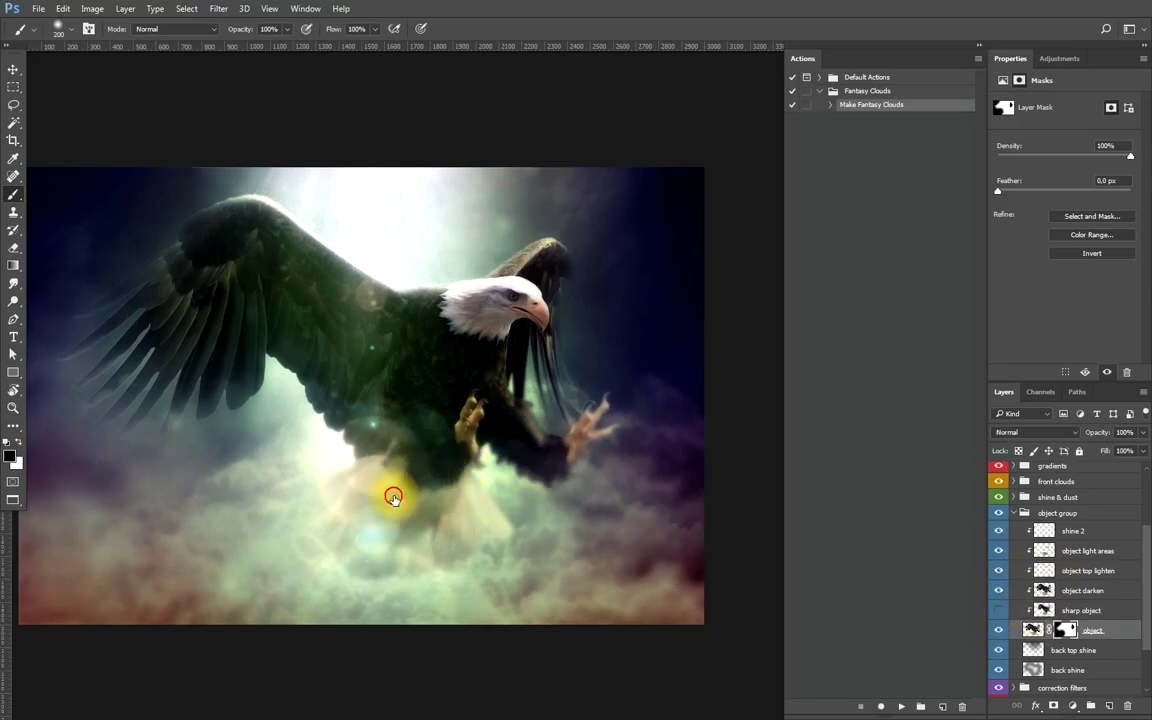
mouse_move(434, 530)
left_mouse_down()
mouse_move(538, 571)
mouse_move(526, 531)
left_mouse_up()
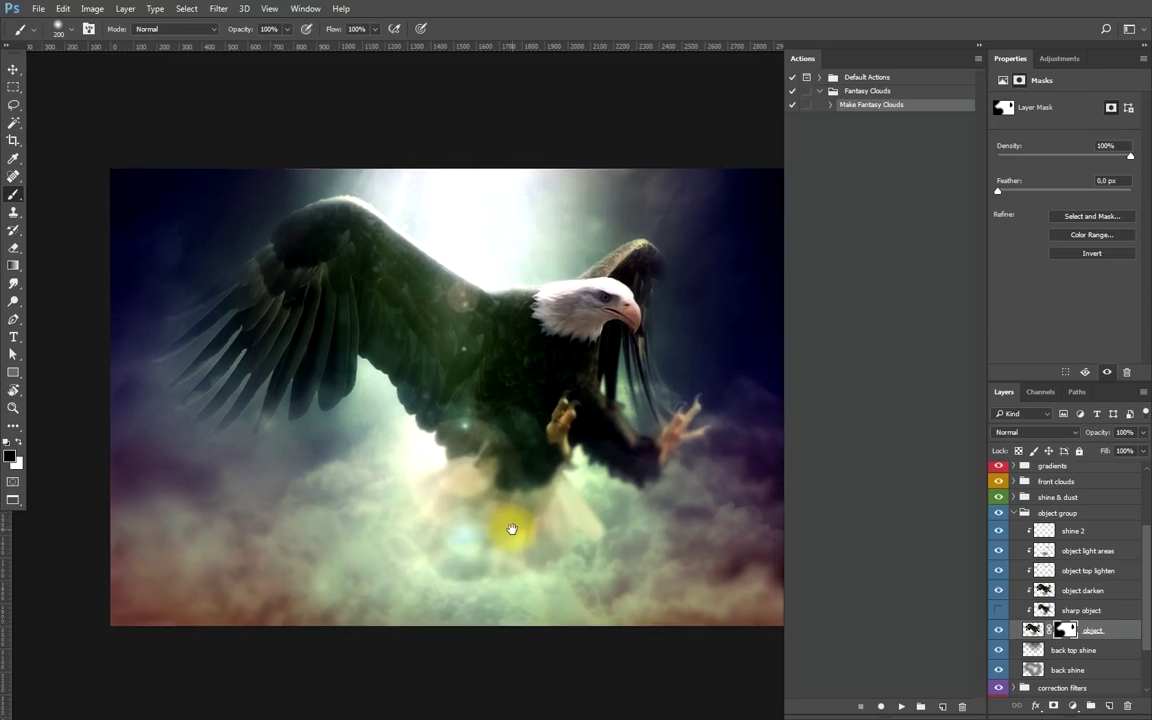
Collapse the object group and preview the dark contour layer's effect inside back light.
left_click(1018, 513)
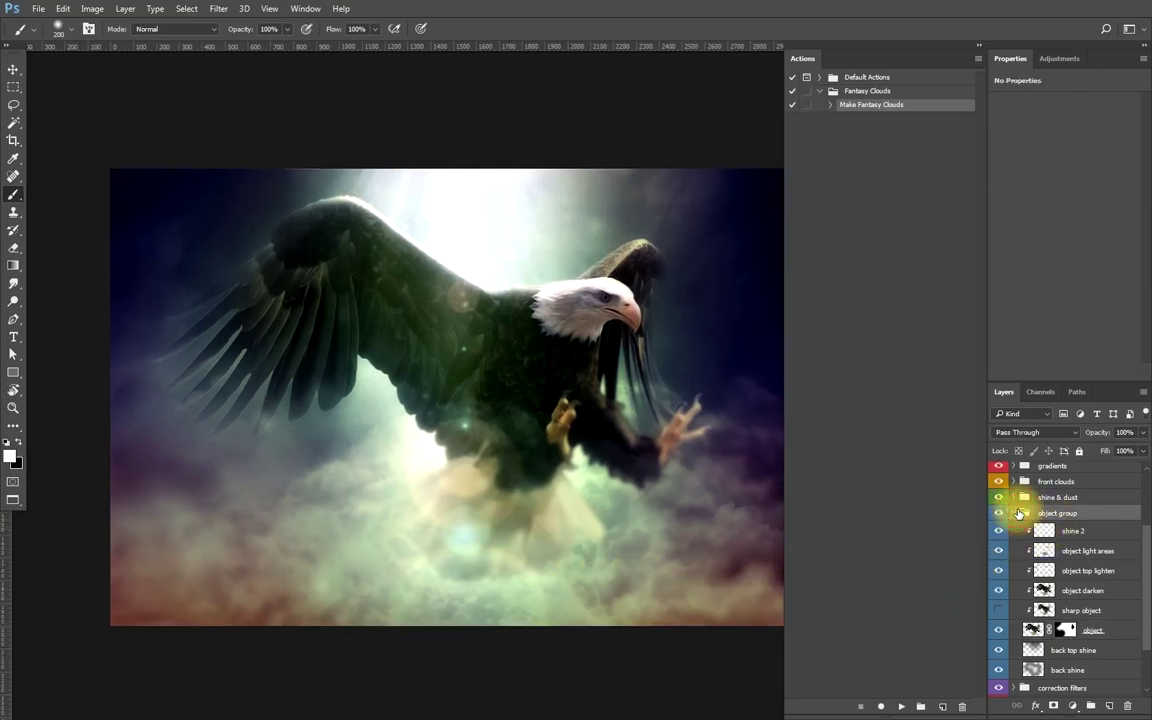
left_click(1016, 514)
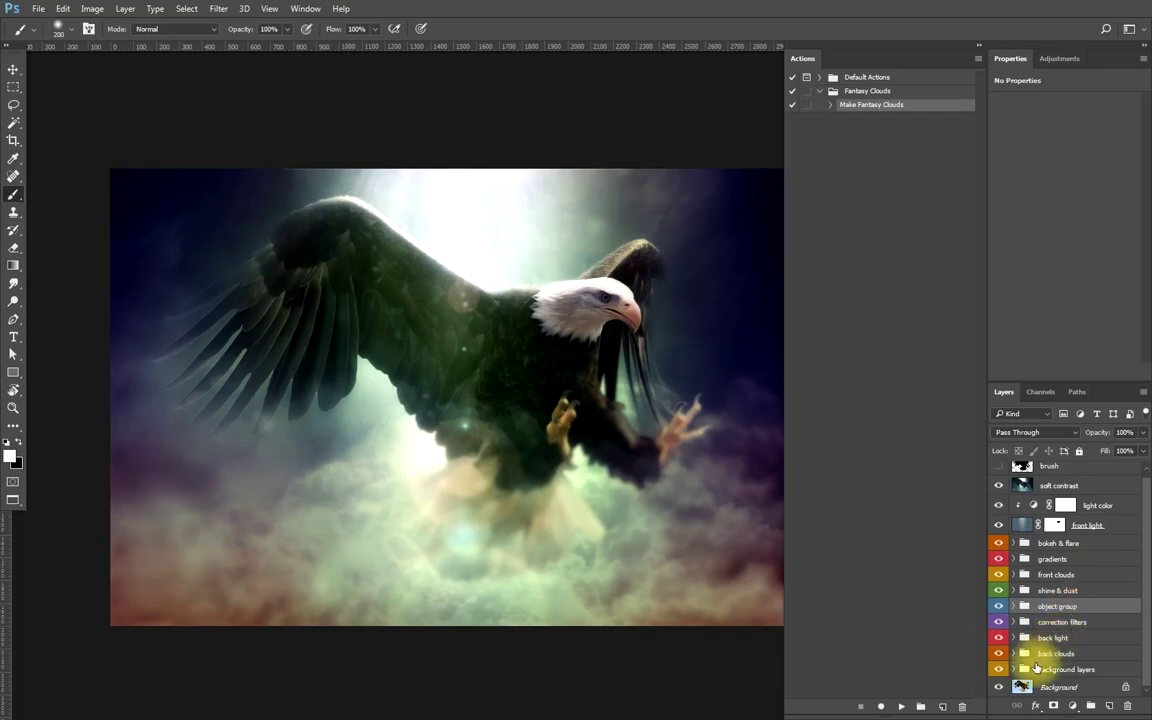
left_click(1014, 638)
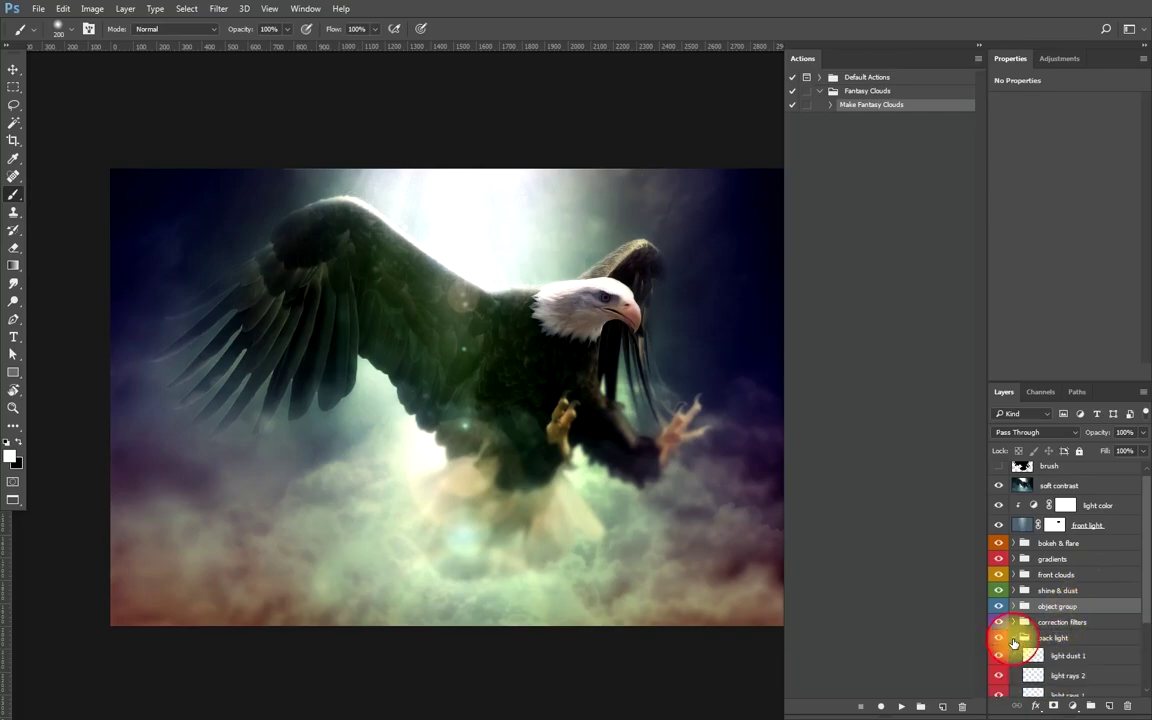
left_click(998, 638)
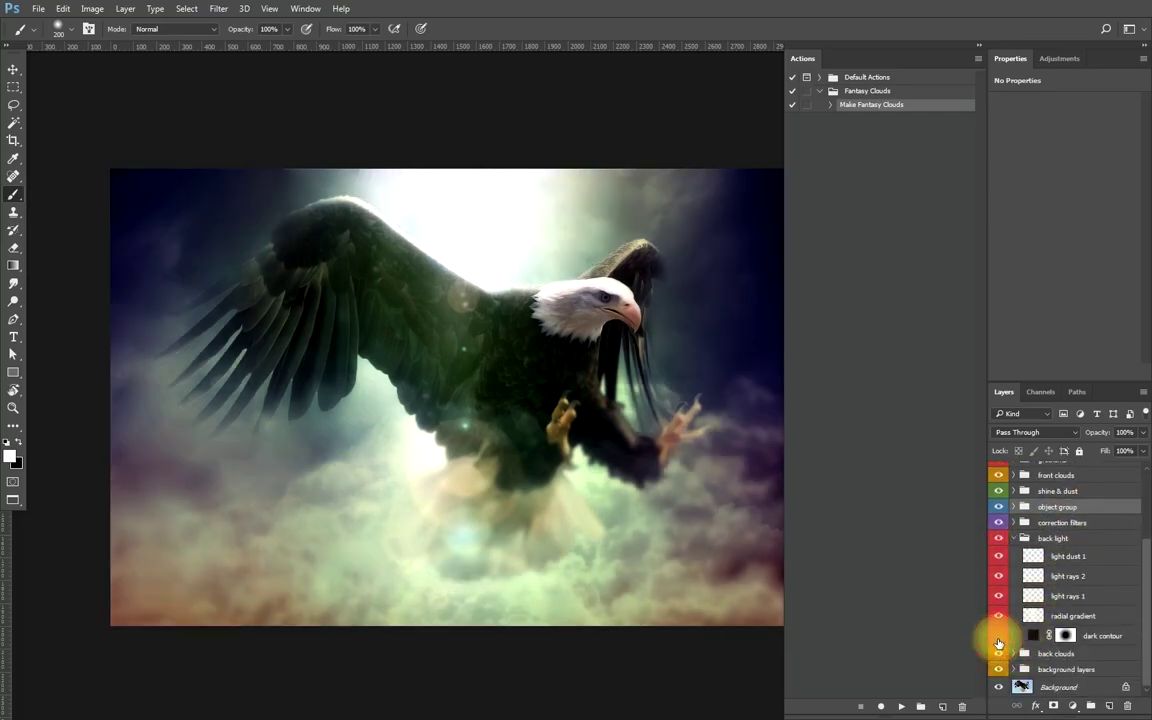
left_click(998, 638)
left_click(1014, 538)
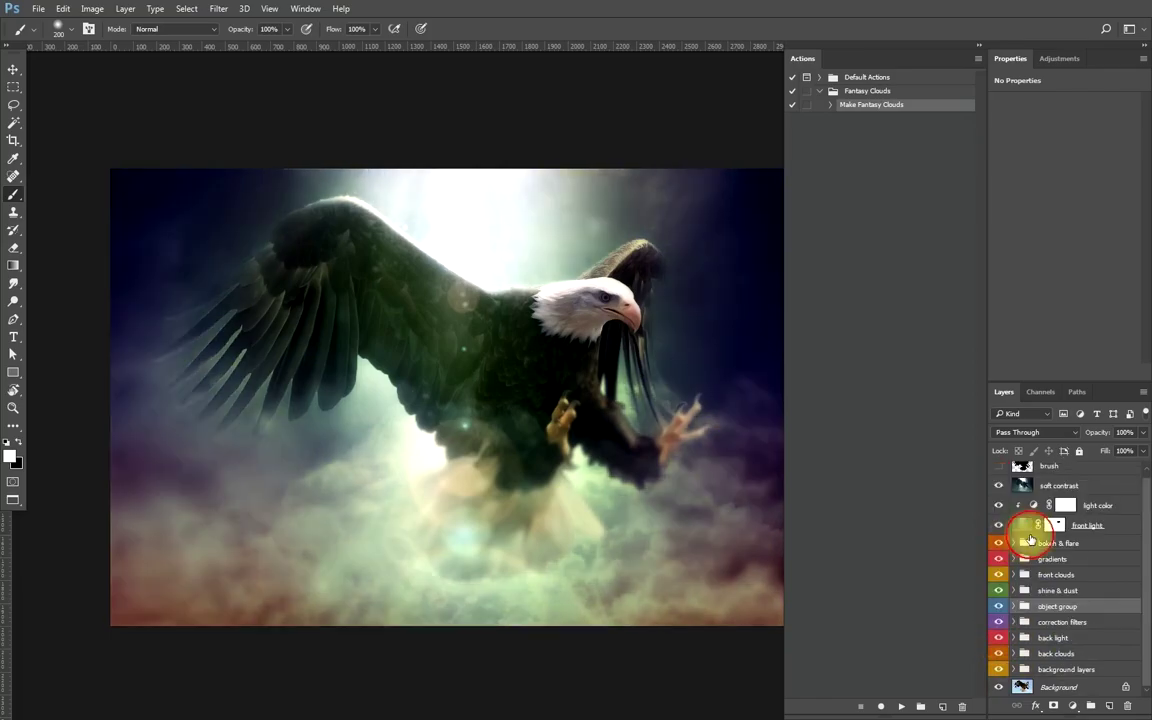
left_click(1086, 493)
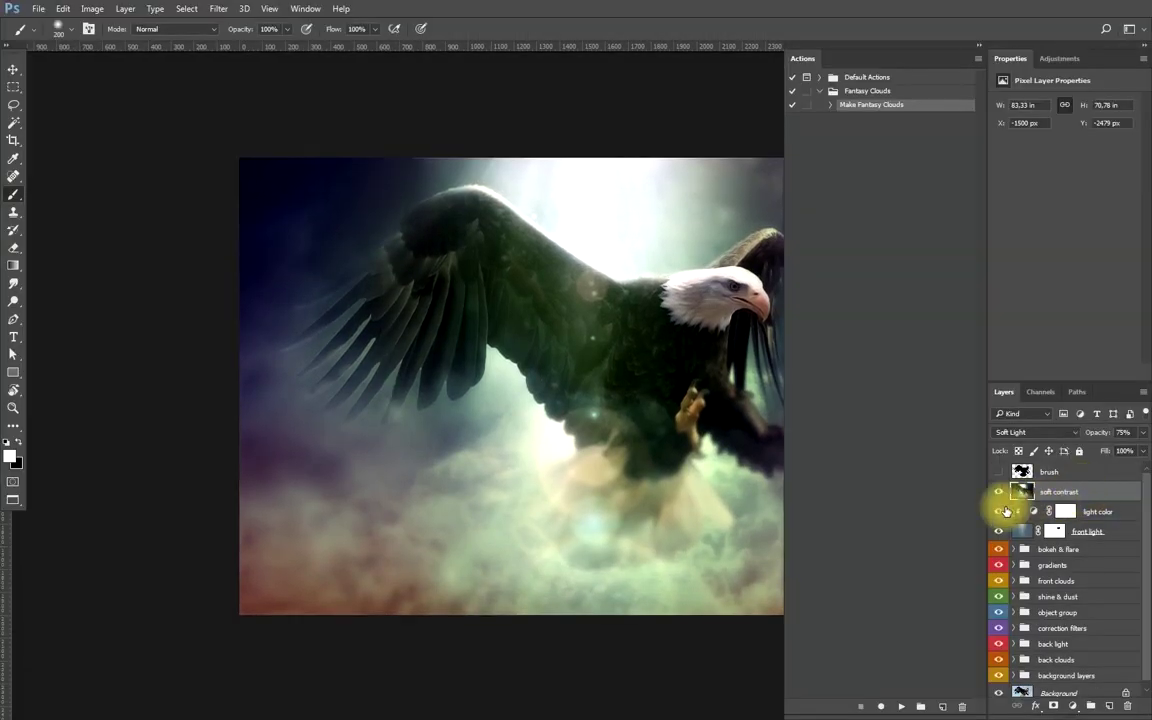
left_click_drag(634, 446, 548, 476)
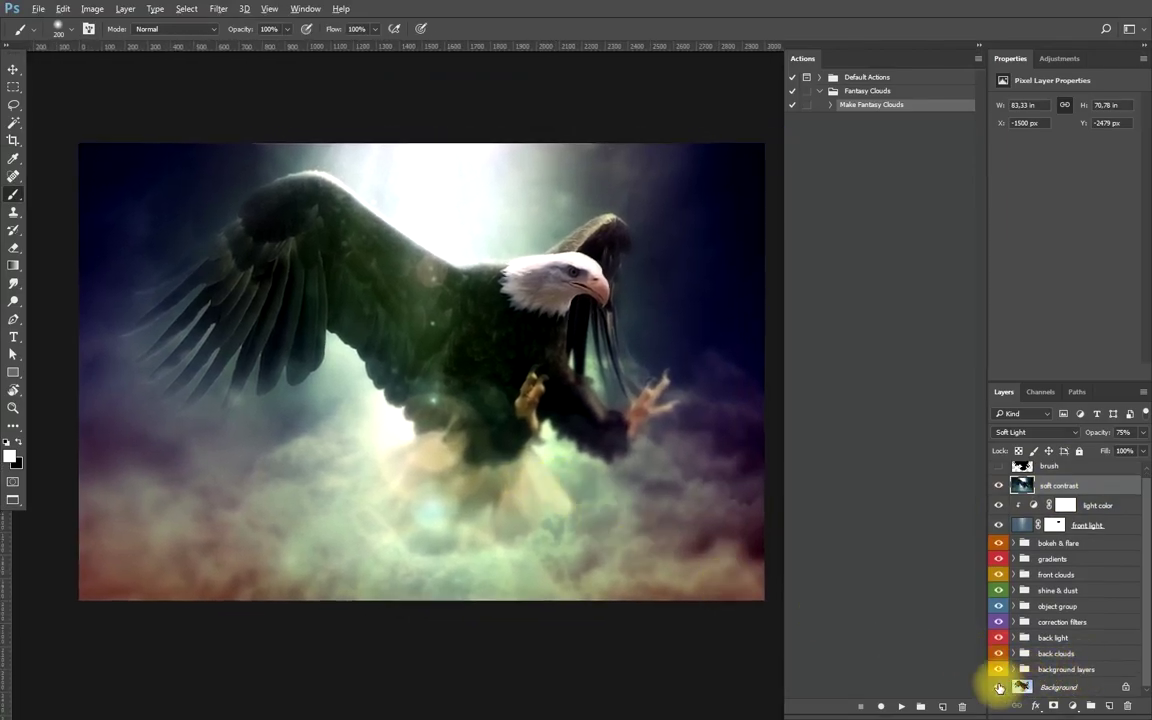
Toggle between the original eagle photo and the composite three times, ending on the composite.
left_click(998, 687, "alt")
left_click(998, 687, "alt")
left_click(997, 688, "alt")
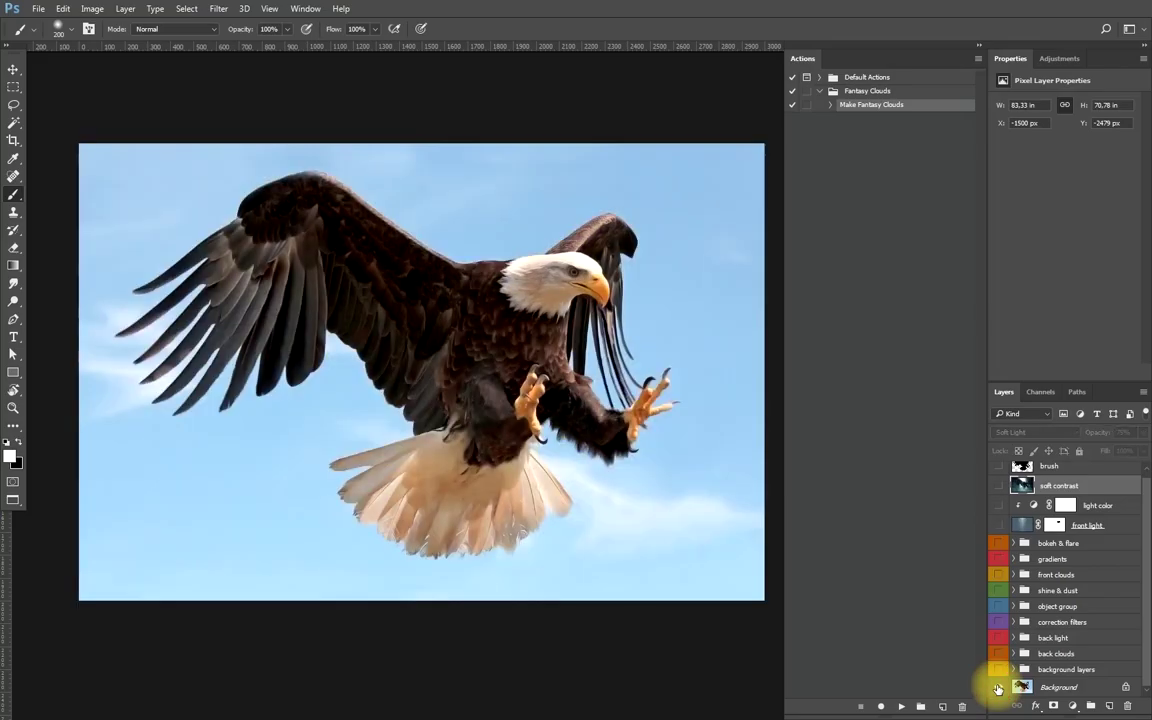
left_click(998, 688, "alt")
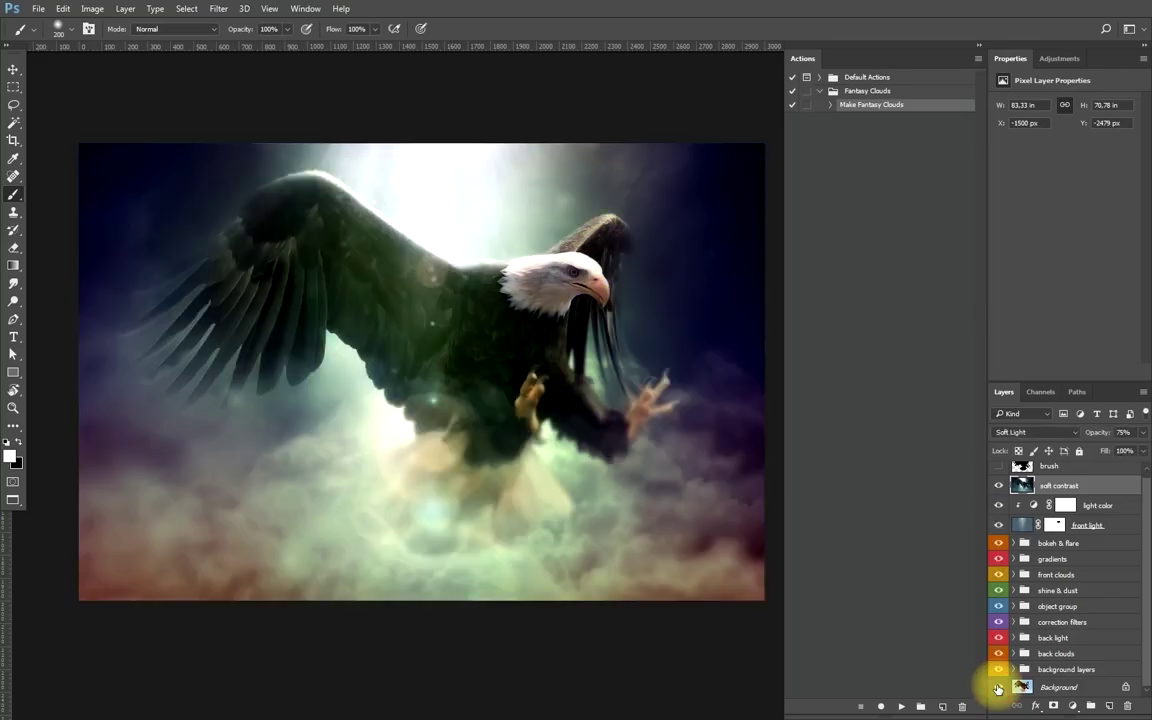
left_click(998, 688, "alt")
left_click(998, 688, "alt")
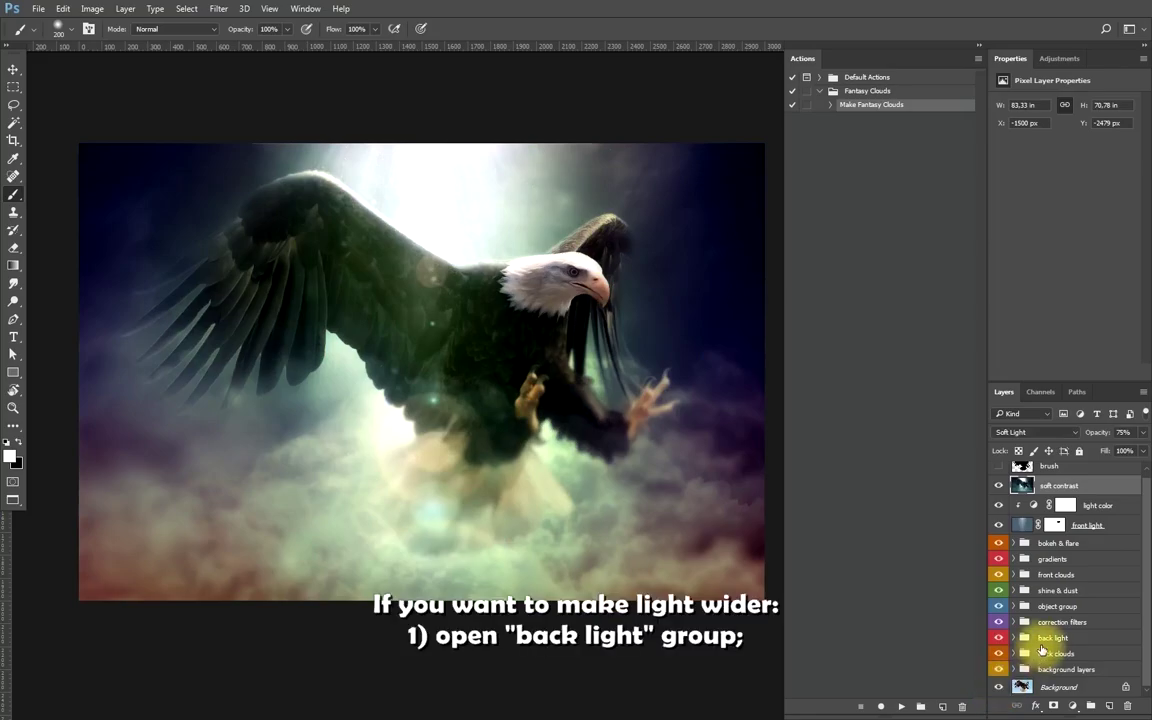
Expand back light and select light rays 2, light rays 1 and radial gradient together.
left_click(1034, 640)
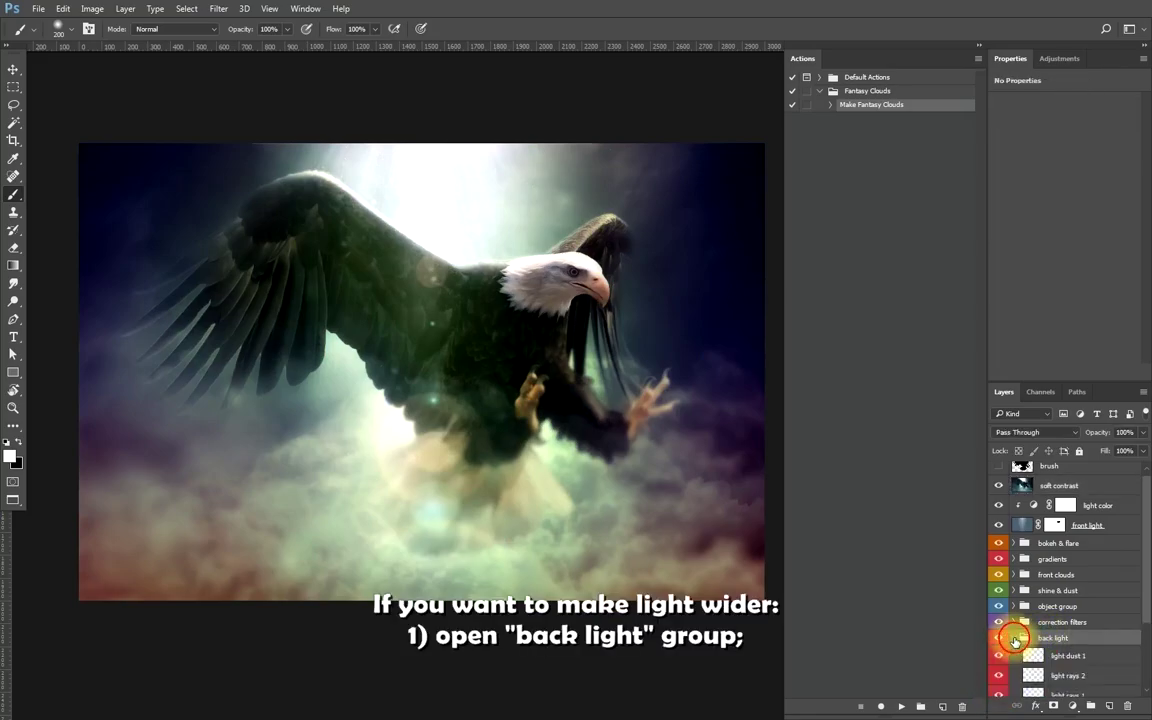
left_click(1014, 638)
left_click(1092, 598)
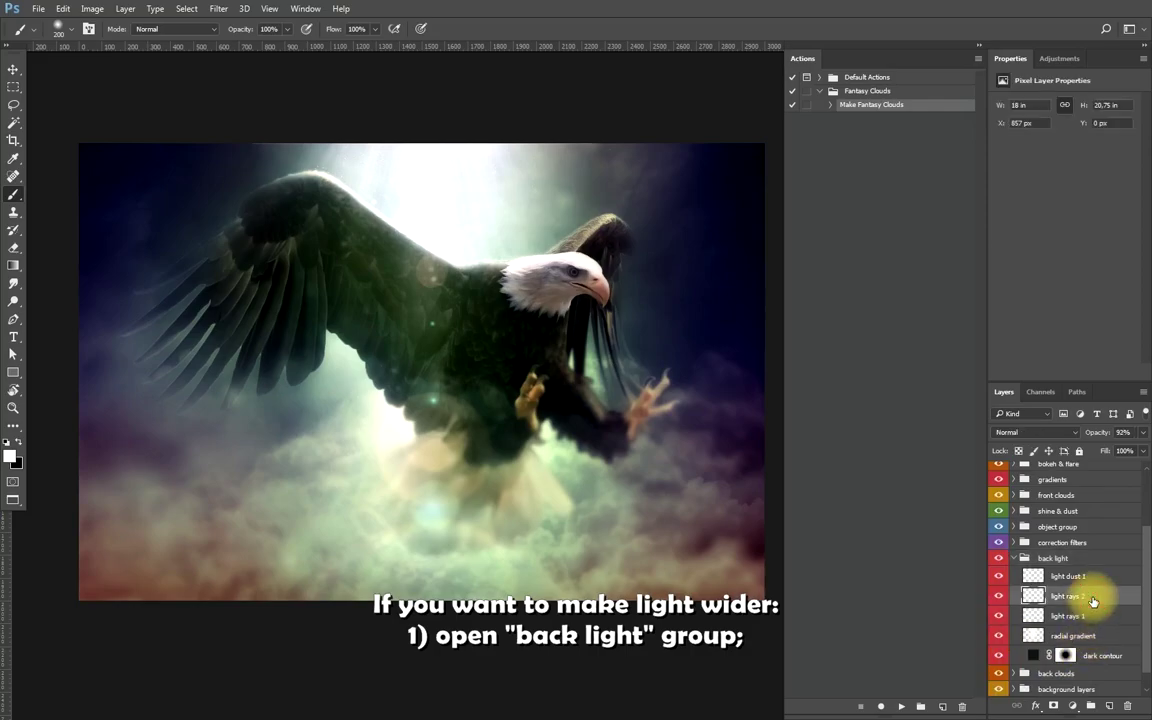
left_click(1090, 622, "ctrl")
left_click(1098, 636, "ctrl")
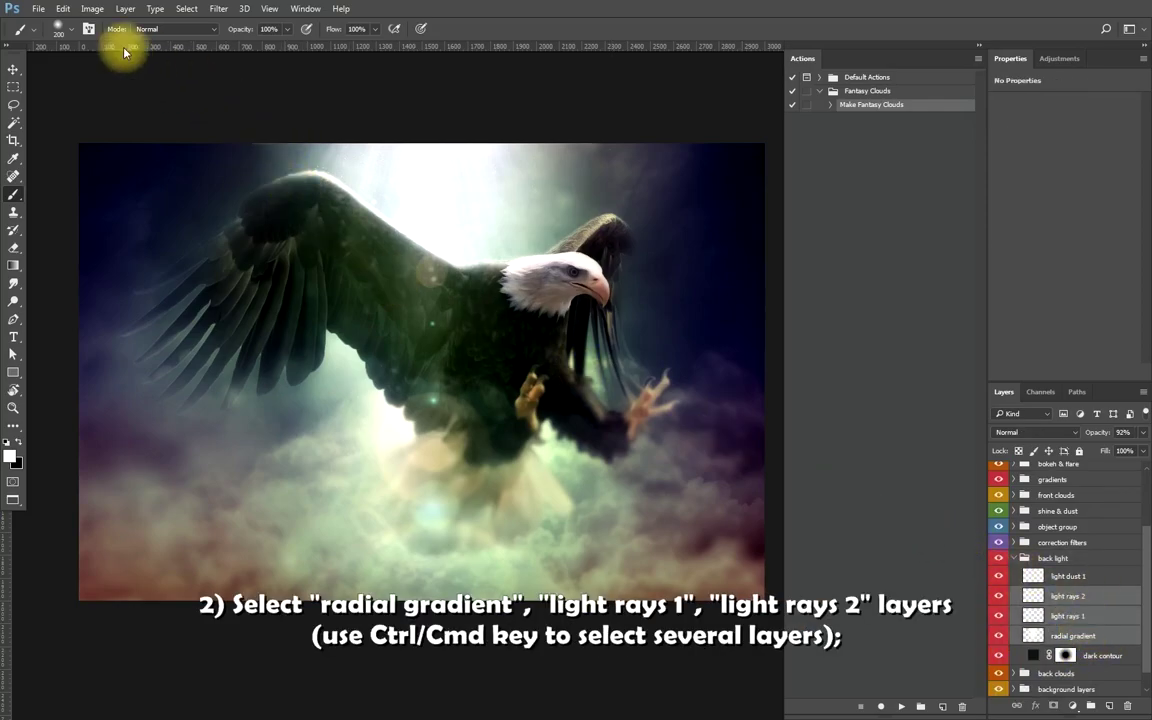
Free Transform the three glow layers to about 183% width and commit.
left_click(61, 9)
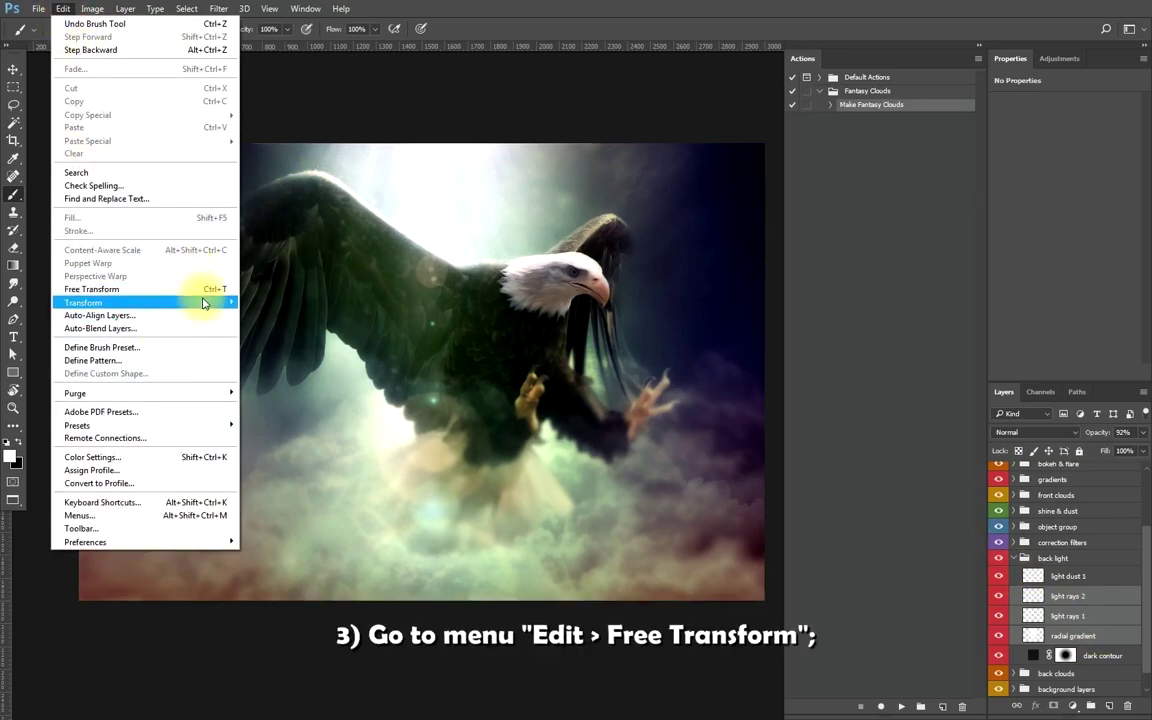
left_click(204, 289)
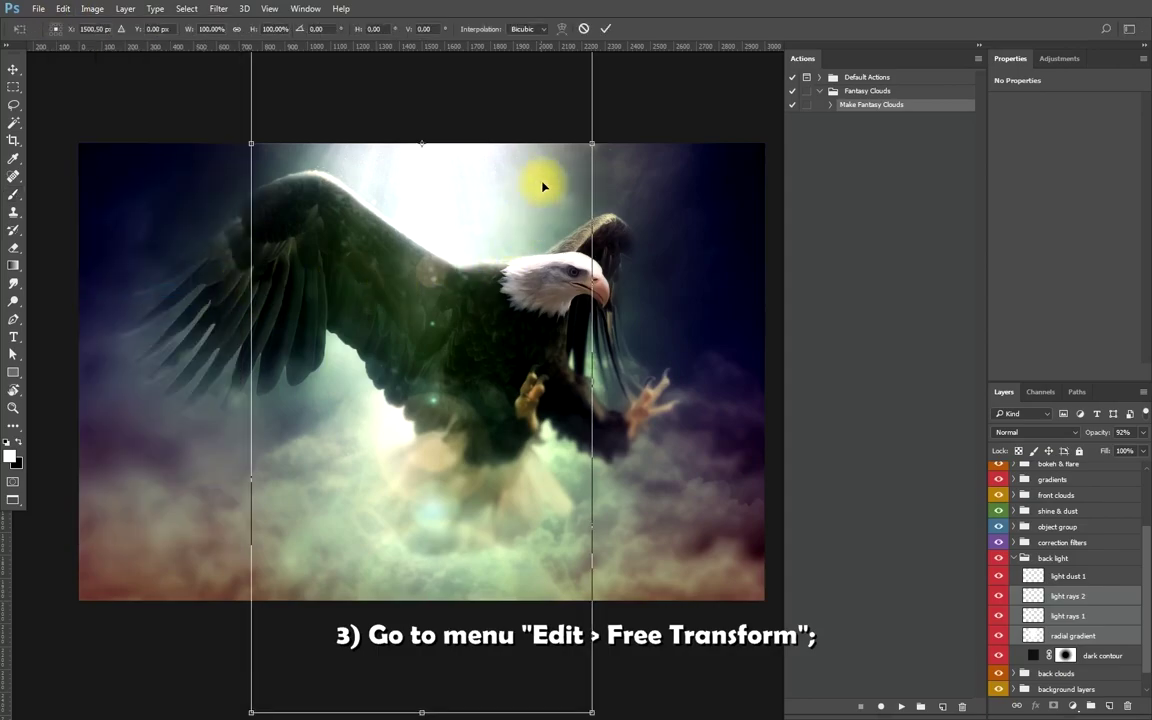
left_click_drag(592, 143, 711, 143)
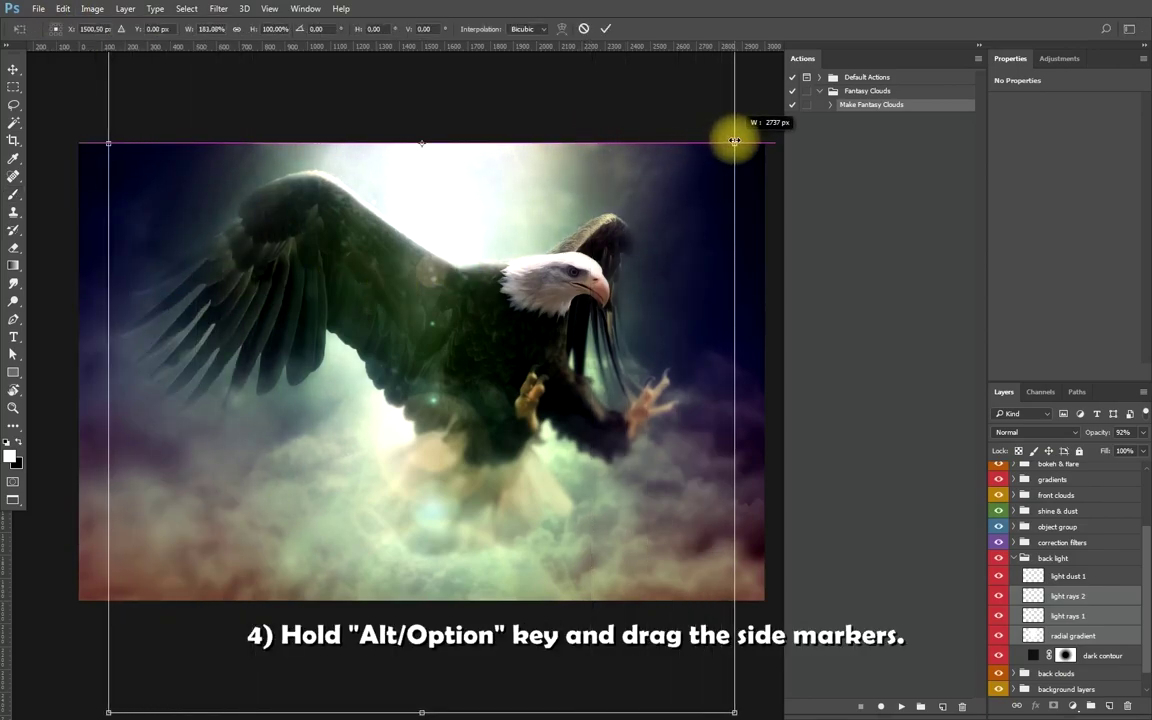
left_click_drag(711, 143, 732, 147)
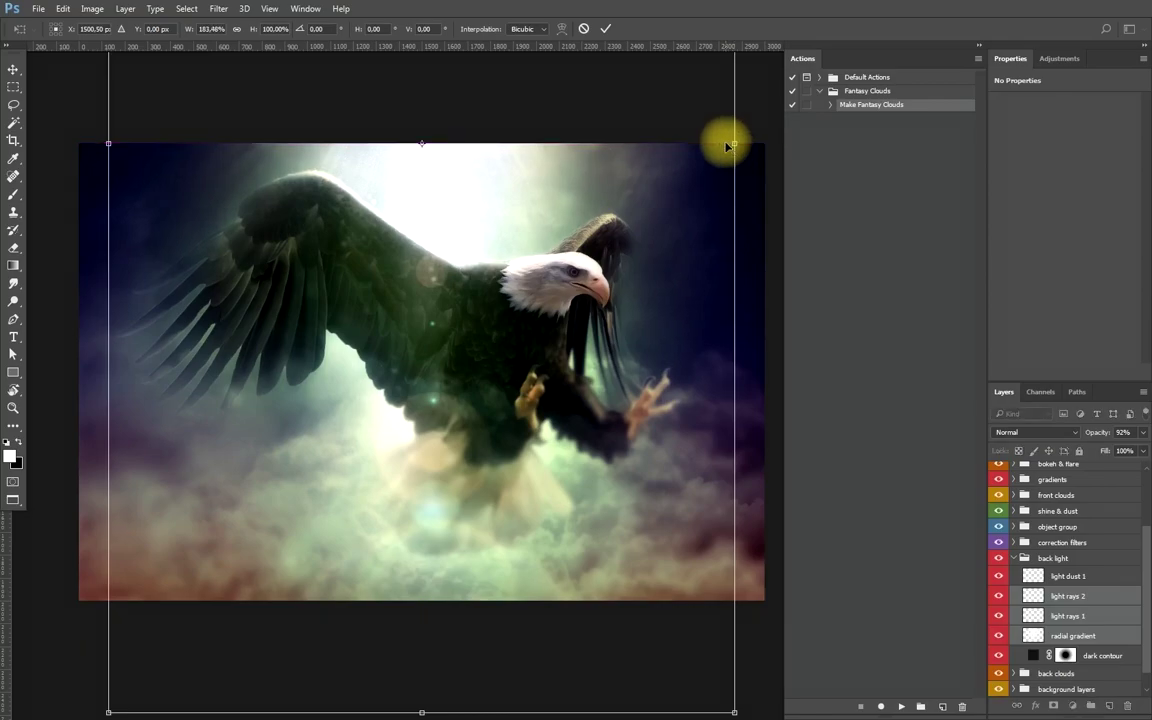
key("Return")
key("b")
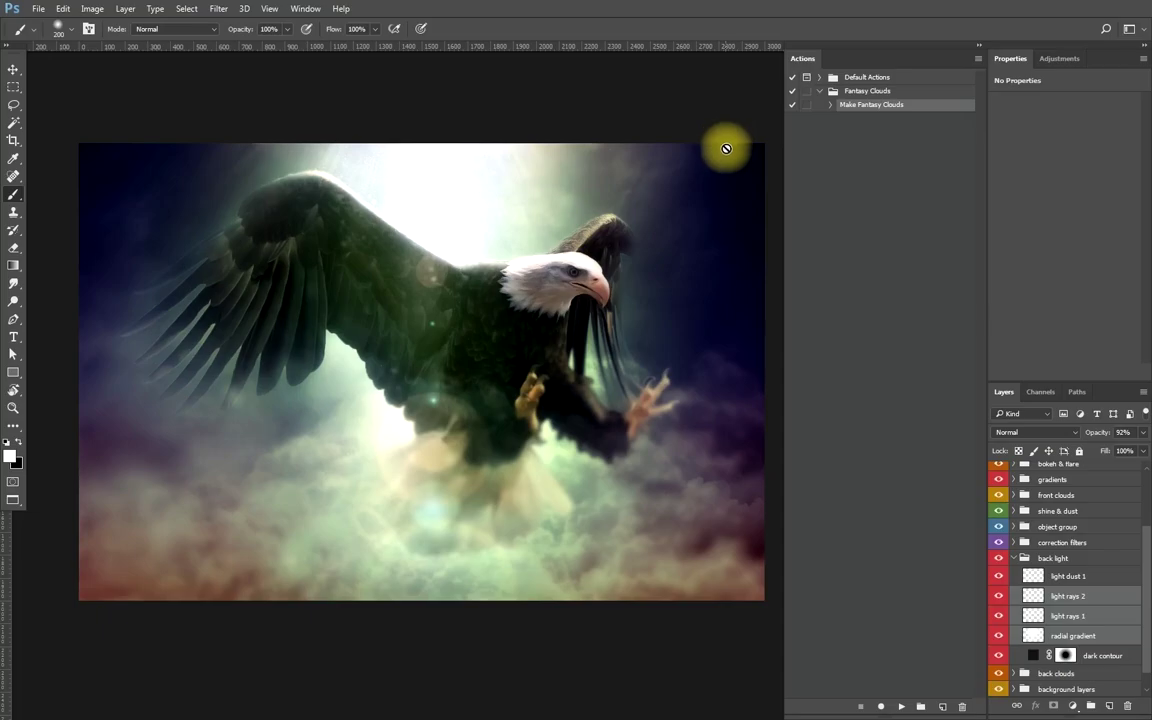
Collapse back light and toggle the Background eye to compare original and composite, ending on composite.
left_click(1015, 558)
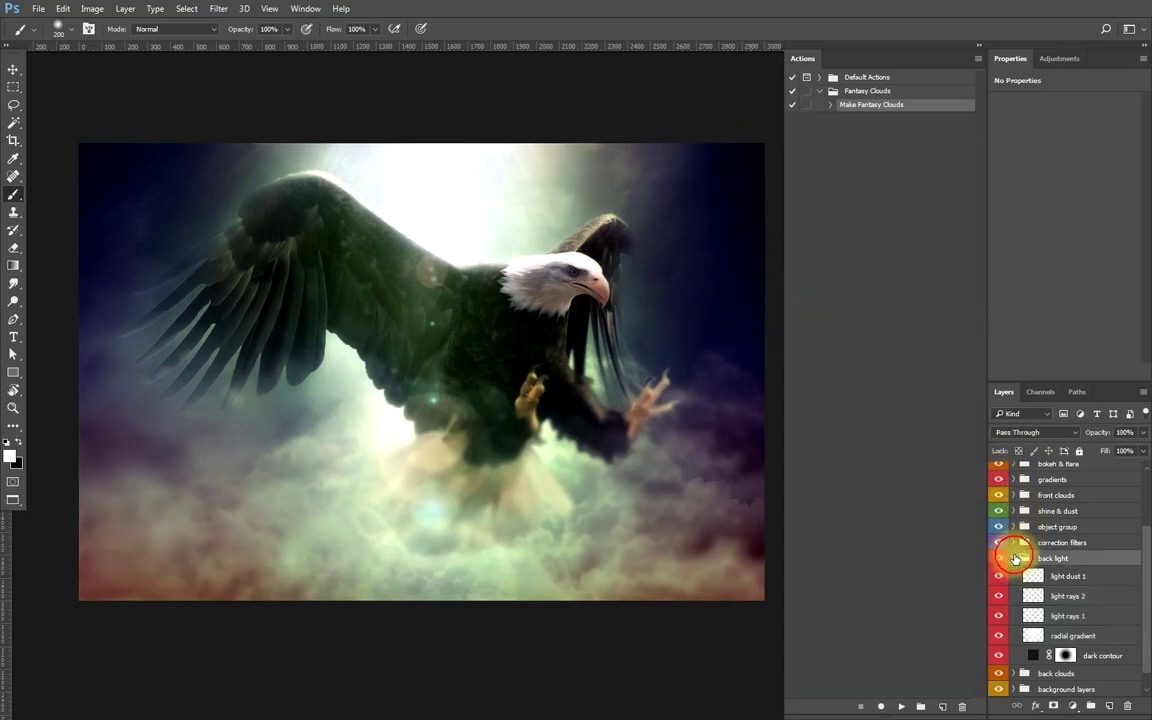
left_click(1013, 558)
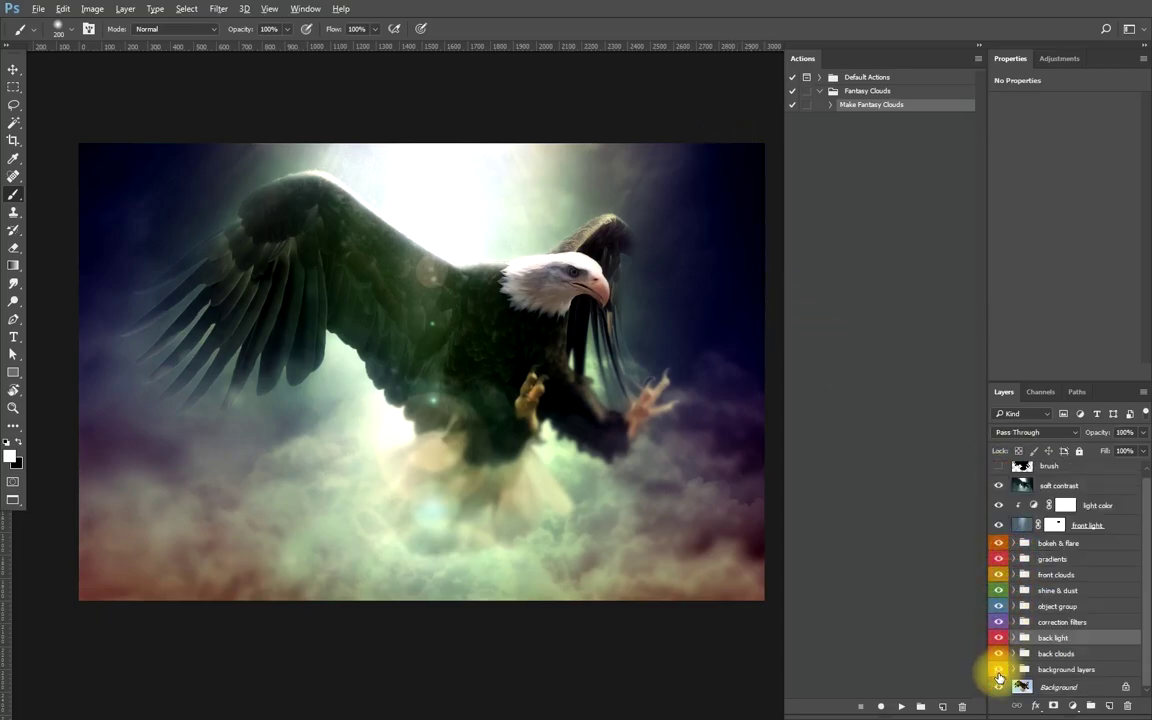
left_click(999, 690, "alt")
left_click(999, 690, "alt")
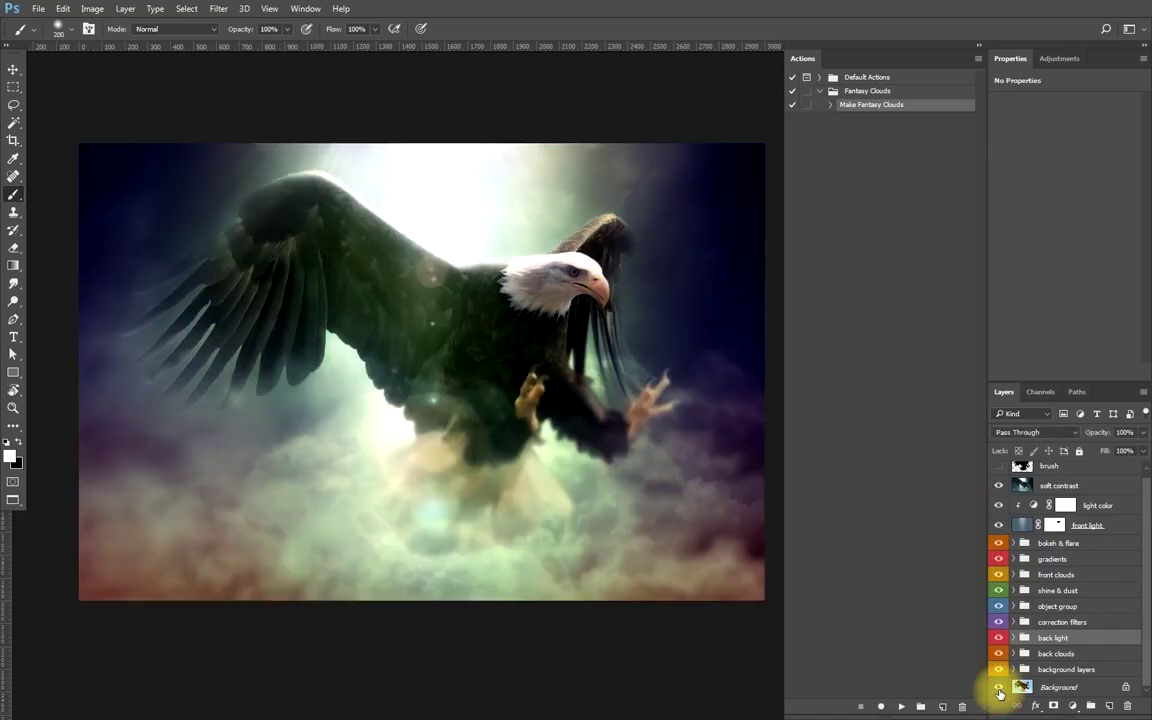
left_click(999, 690, "alt")
left_click(999, 690, "alt")
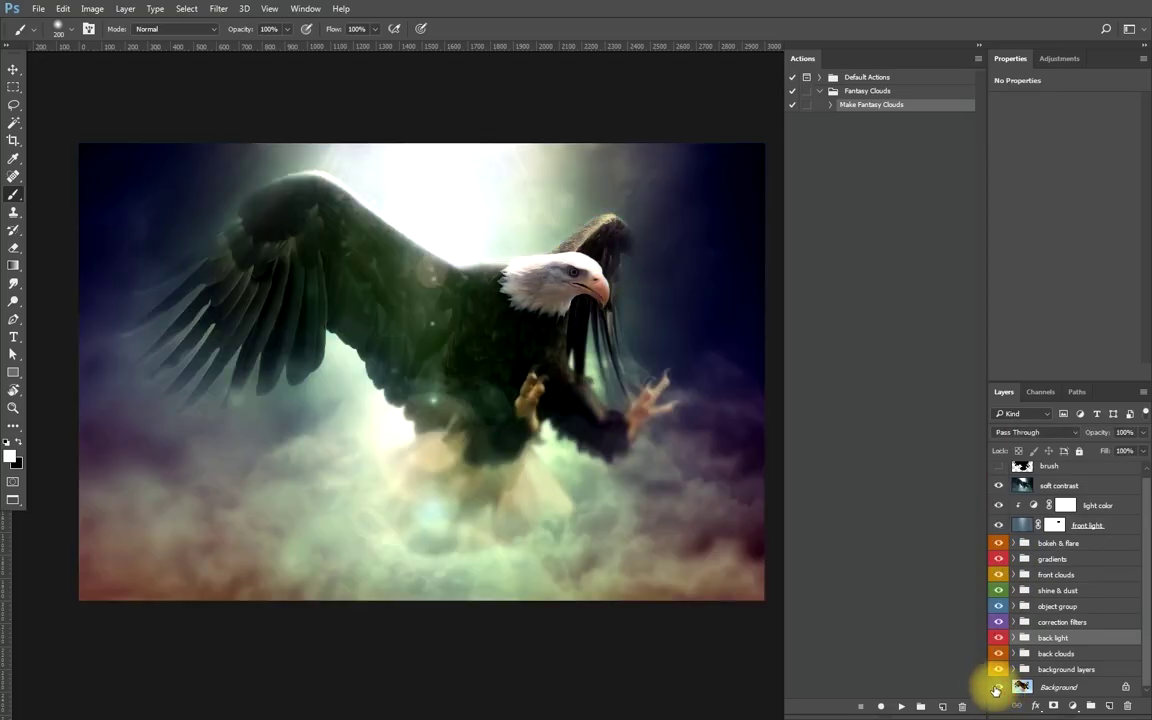